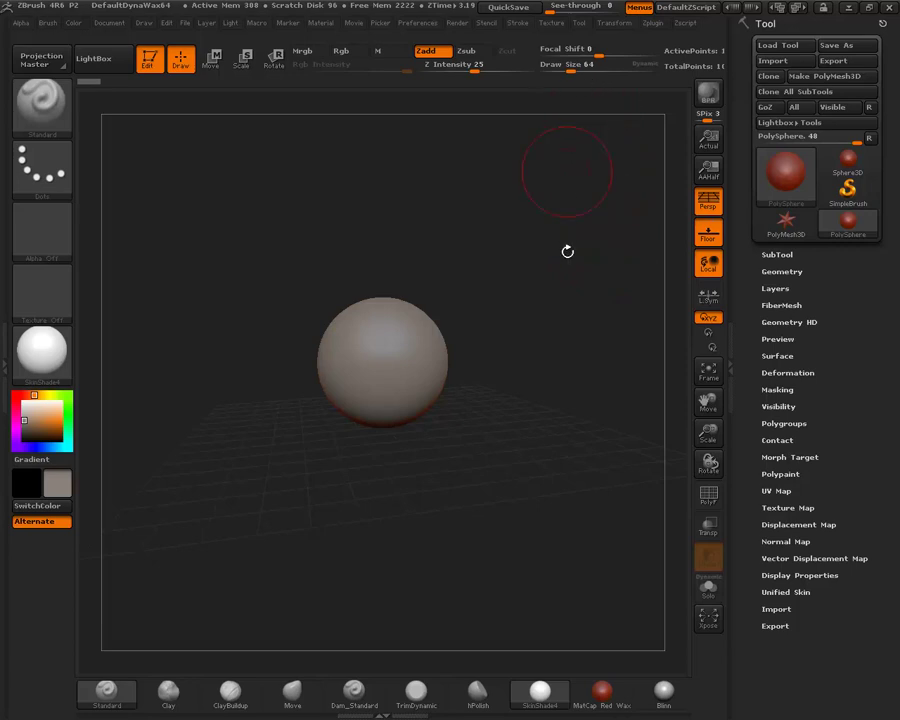
Orbit around the PolySphere and expand the SubTool list to show its single subtool
{"action": "mouse_move", "coordinate": [578, 300]}
{"action": "left_mouse_down"}
{"action": "mouse_move", "coordinate": [570, 436]}
{"action": "mouse_move", "coordinate": [570, 361]}
{"action": "left_mouse_up"}
{"action": "mouse_move", "coordinate": [578, 392]}
{"action": "left_mouse_down"}
{"action": "mouse_move", "coordinate": [581, 454]}
{"action": "mouse_move", "coordinate": [578, 425]}
{"action": "left_mouse_up"}
{"action": "left_click", "coordinate": [766, 254]}
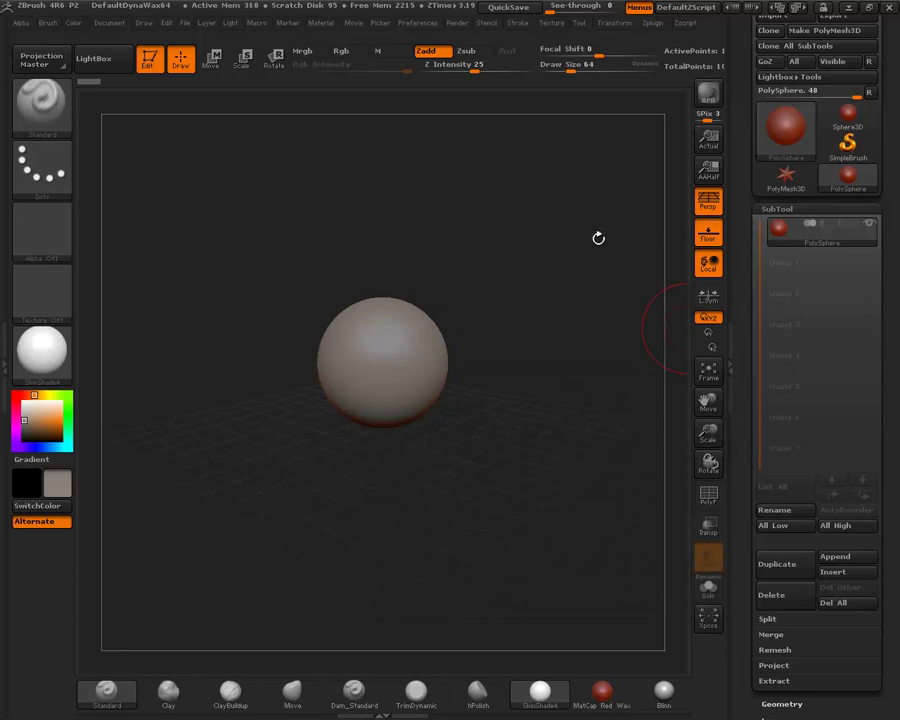
Open LightBox's saved projects, close it again, and collapse the SubTool list
{"action": "left_click", "coordinate": [95, 58]}
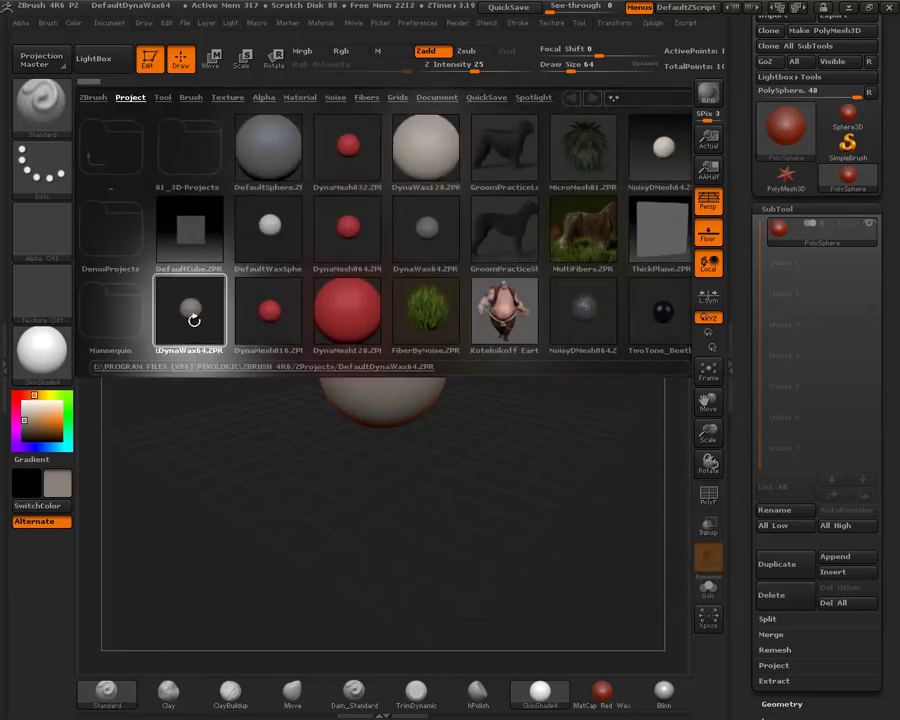
{"action": "left_click", "coordinate": [90, 58]}
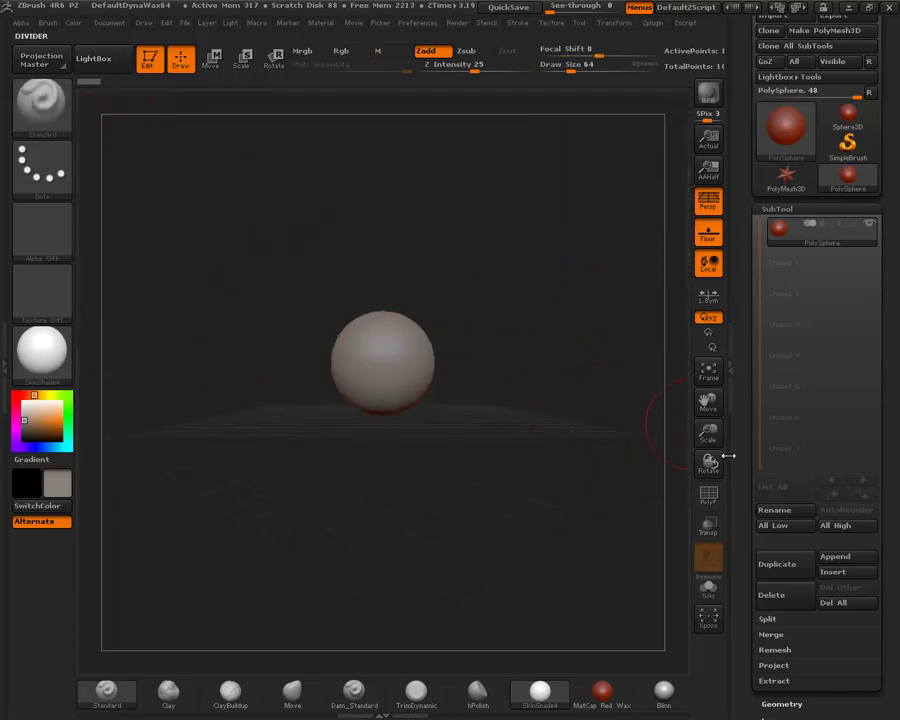
{"action": "scroll", "coordinate": [800, 183], "scroll_direction": "down", "scroll_amount": 2}
{"action": "left_click", "coordinate": [785, 170]}
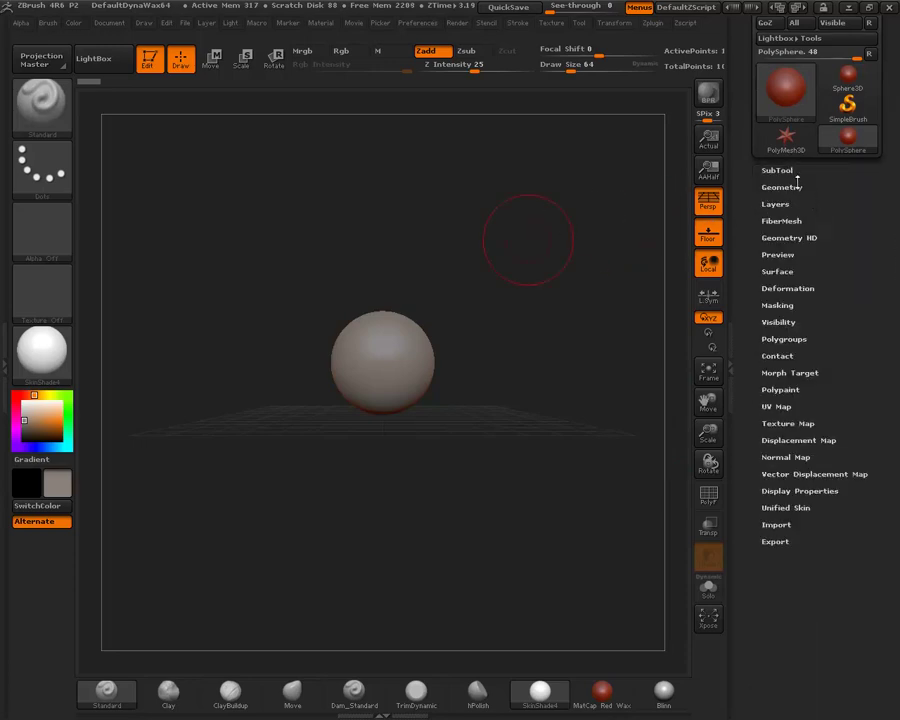
Reveal the DynaMesh settings under Geometry, then clone the sphere as PolySphere_1
{"action": "left_click", "coordinate": [796, 188]}
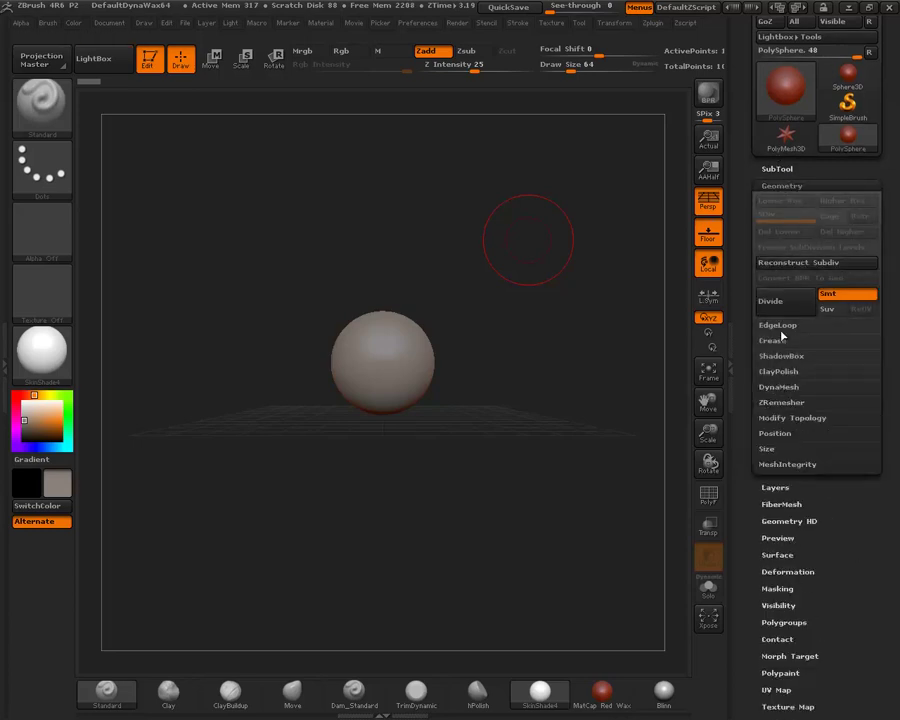
{"action": "left_click", "coordinate": [790, 356]}
{"action": "left_click", "coordinate": [790, 356]}
{"action": "left_click", "coordinate": [782, 387]}
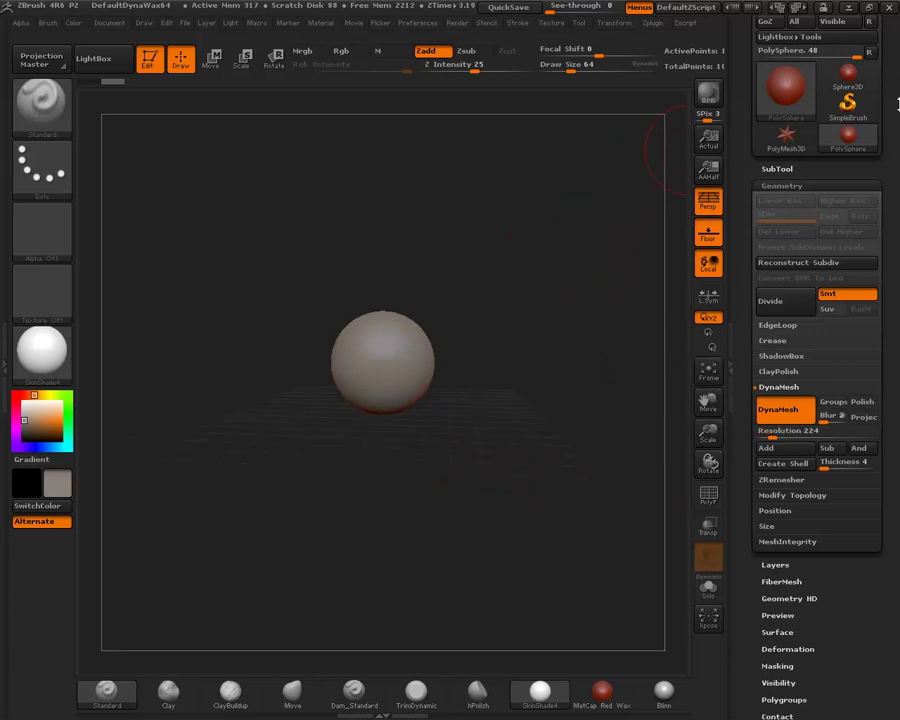
{"action": "scroll", "coordinate": [790, 100], "scroll_direction": "up", "scroll_amount": 3}
{"action": "left_click", "coordinate": [778, 63]}
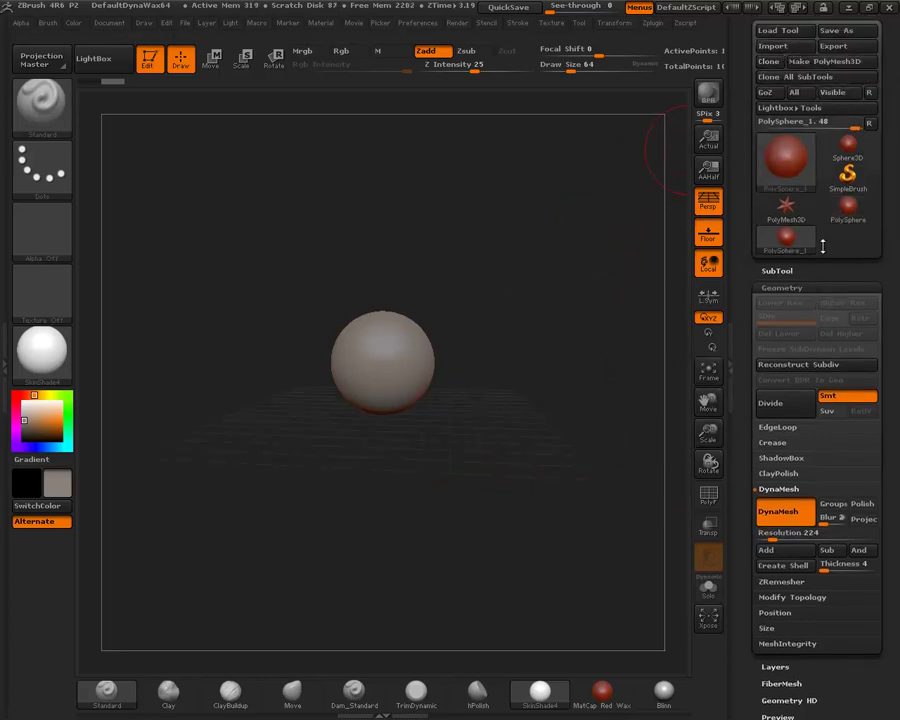
Zoom in, switch off the floor grid and perspective, and prepare a rectangle hide selection
{"action": "left_click_drag", "start_coordinate": [526, 354], "coordinate": [560, 384], "text": "alt"}
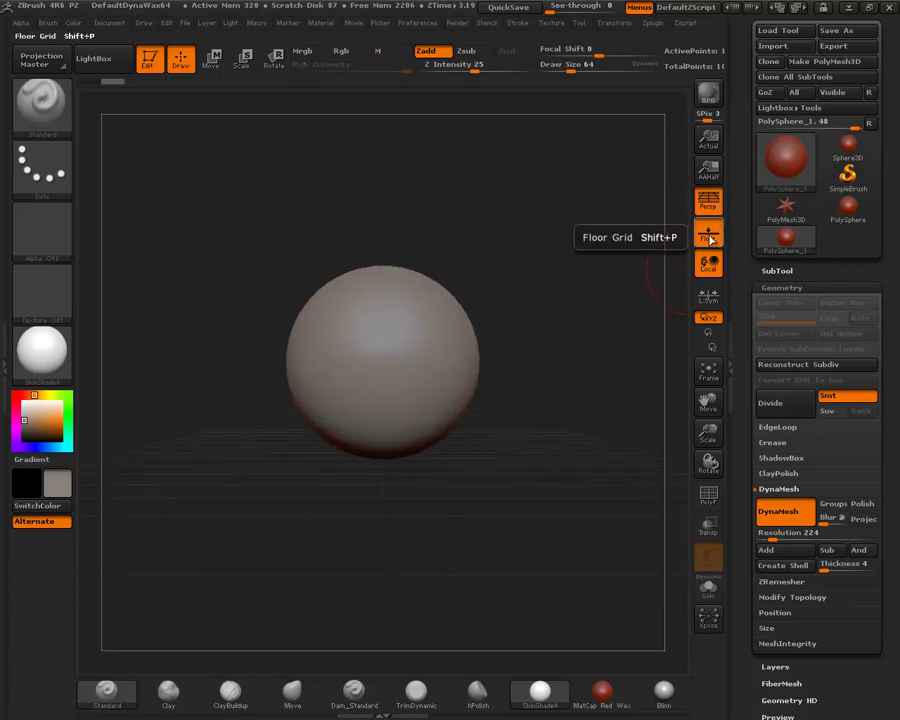
{"action": "left_click", "coordinate": [708, 231]}
{"action": "key", "text": "p"}
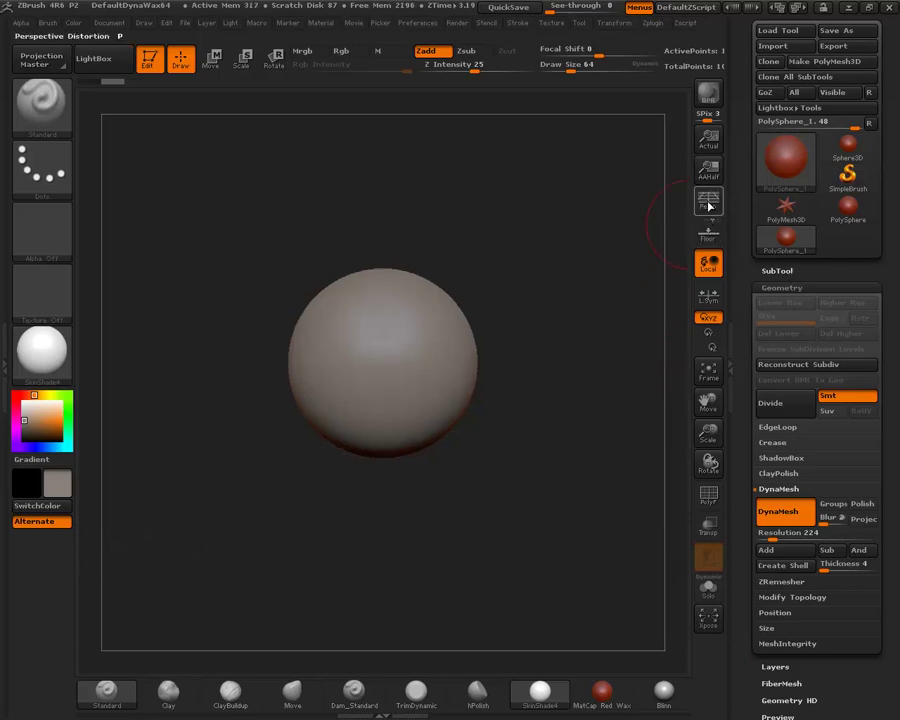
{"action": "left_click", "coordinate": [798, 278]}
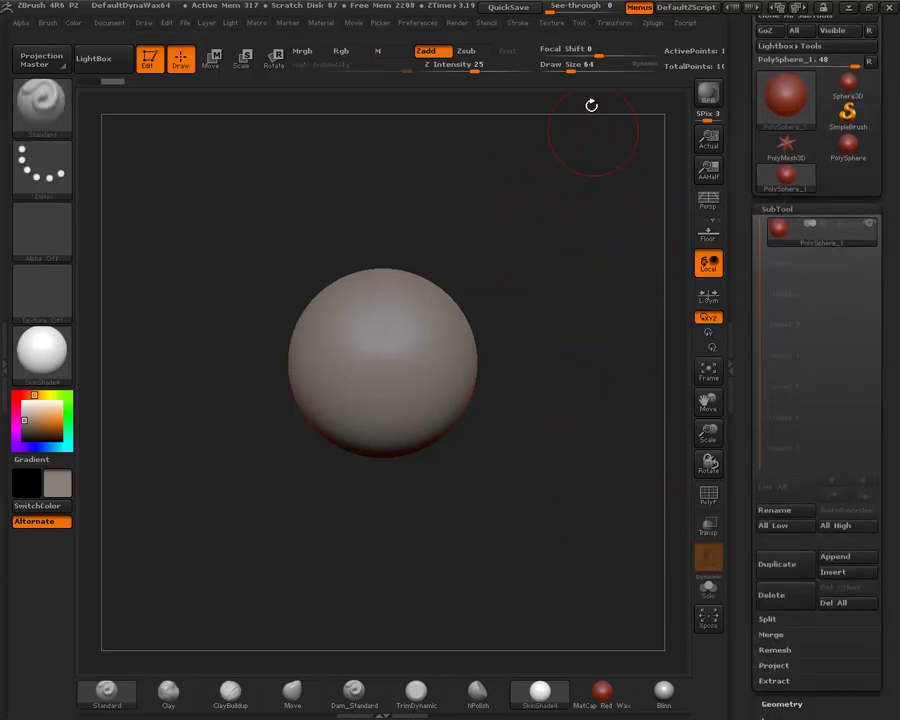
{"action": "key", "text": "ctrl+shift"}
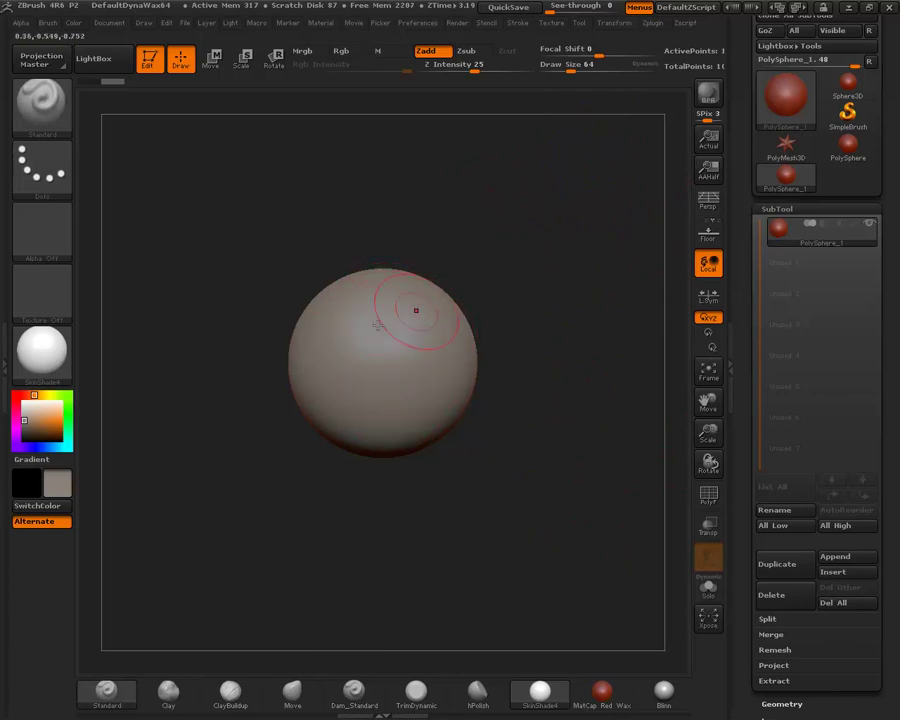
Hide the left half of PolySphere_1 and Split Hidden into a separate subtool
{"action": "left_click_drag", "start_coordinate": [580, 172], "coordinate": [379, 582], "text": "ctrl+shift"}
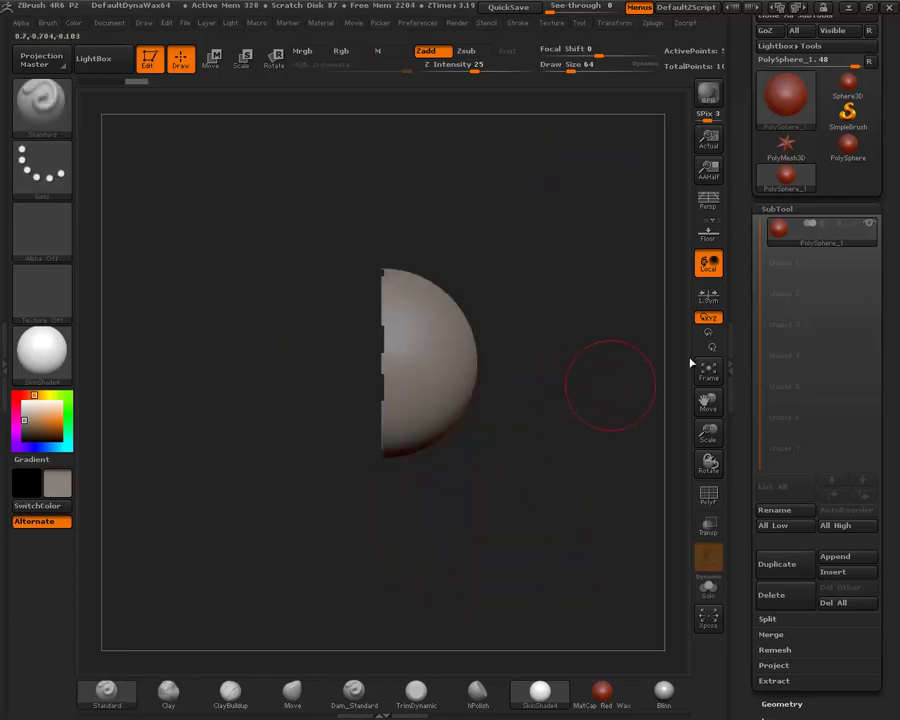
{"action": "left_click", "coordinate": [792, 619]}
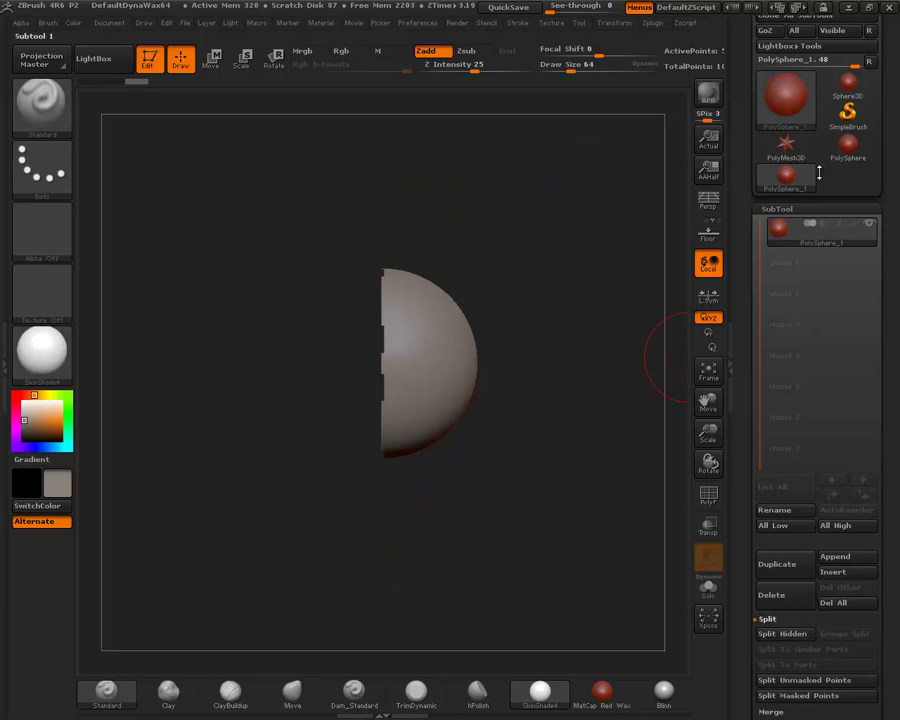
{"action": "scroll", "coordinate": [840, 520], "scroll_direction": "down", "scroll_amount": 3}
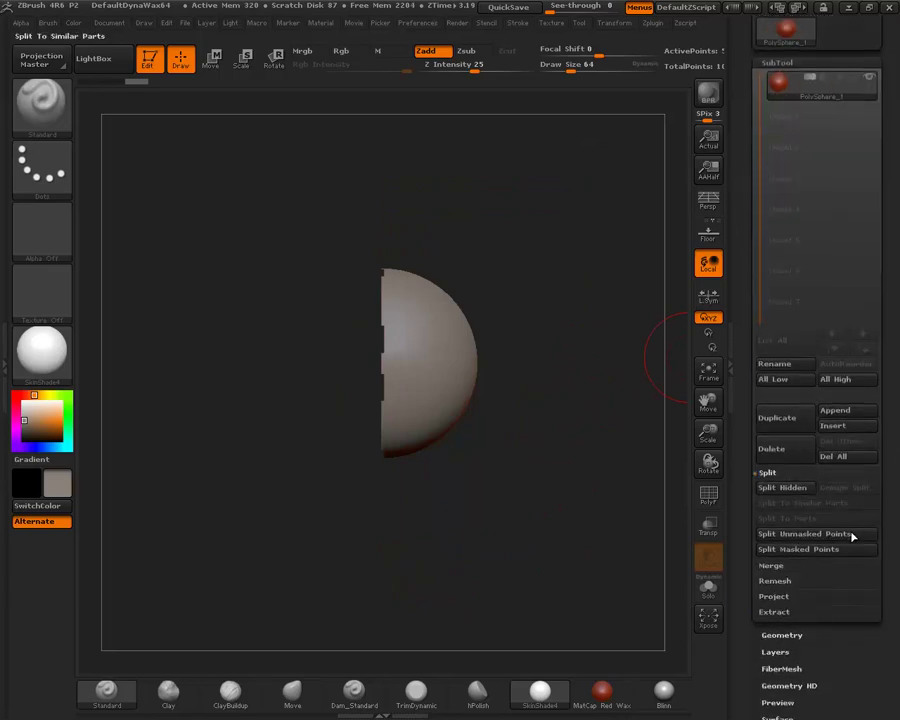
{"action": "left_click", "coordinate": [803, 495]}
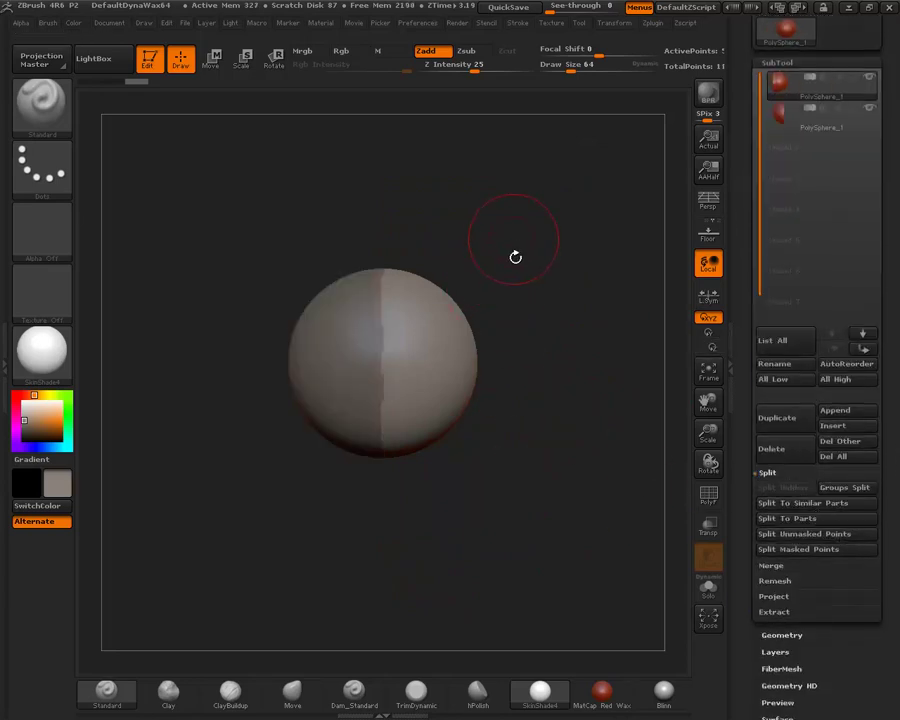
Check each half-sphere subtool, then make the original PolySphere tool active again
{"action": "left_click", "coordinate": [372, 352], "text": "alt"}
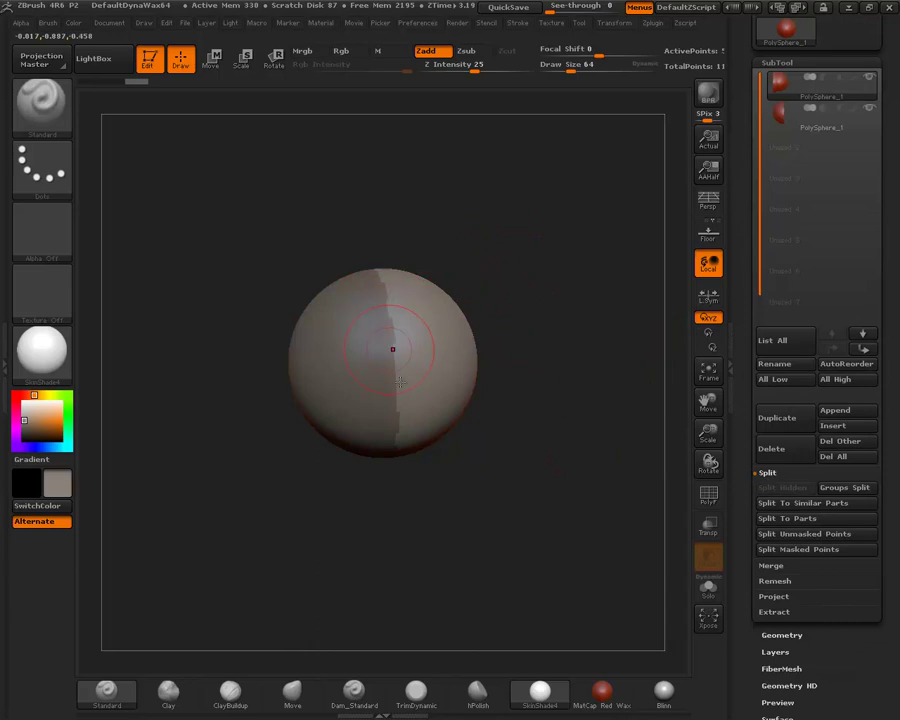
{"action": "left_click", "coordinate": [775, 97]}
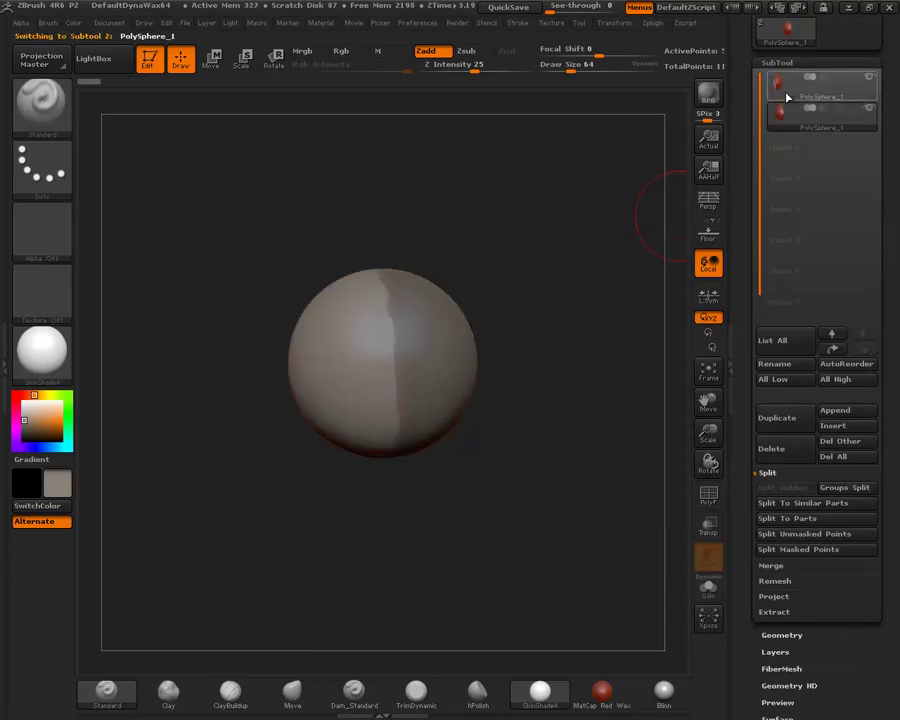
{"action": "left_click", "coordinate": [786, 97]}
{"action": "left_click_drag", "start_coordinate": [898, 51], "coordinate": [898, 205]}
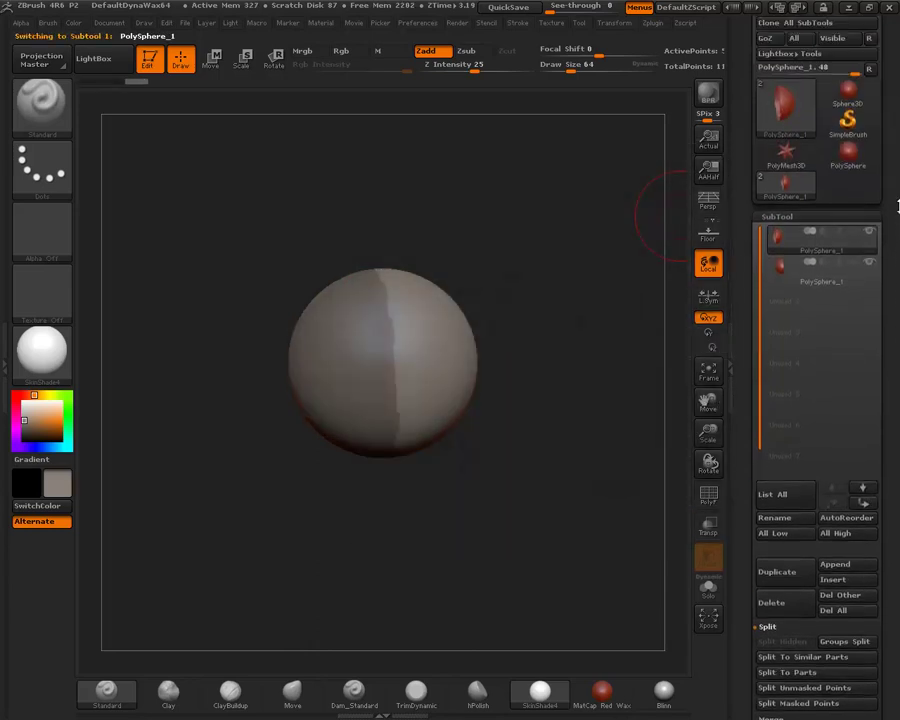
{"action": "left_click", "coordinate": [848, 152]}
{"action": "scroll", "coordinate": [800, 100], "scroll_direction": "up", "scroll_amount": 2}
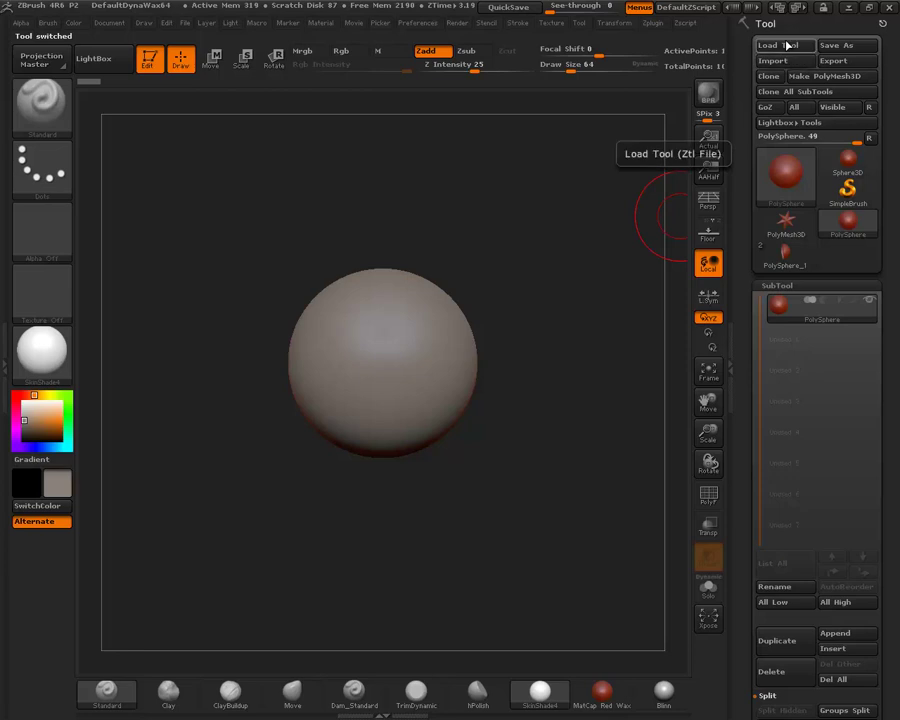
Clone the sphere as PolySphere_2 and pick Dam_Standard at draw size 45
{"action": "left_click", "coordinate": [779, 78]}
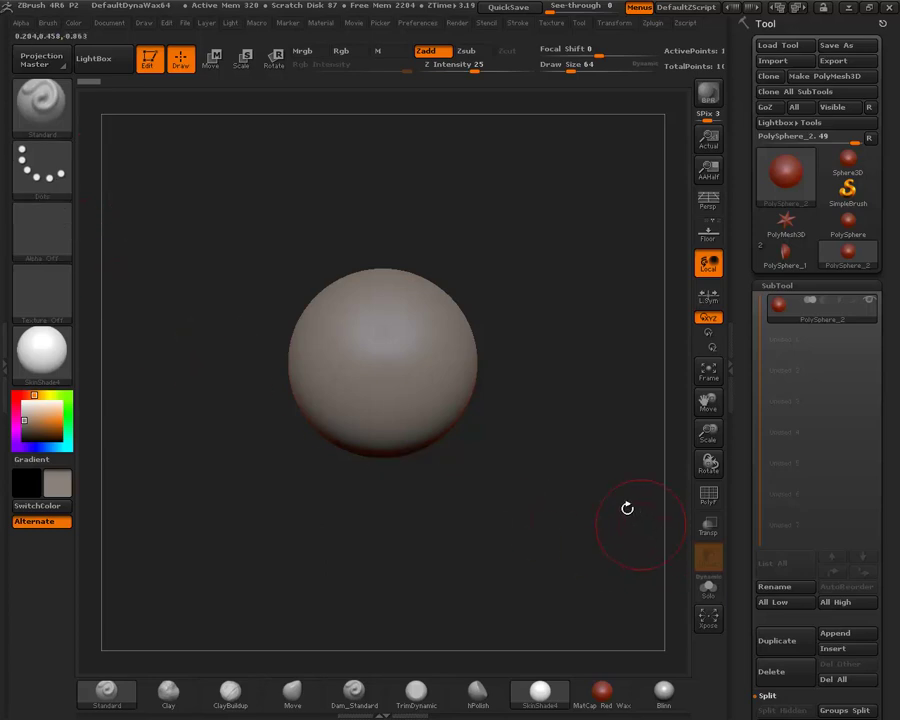
{"action": "left_click", "coordinate": [70, 95]}
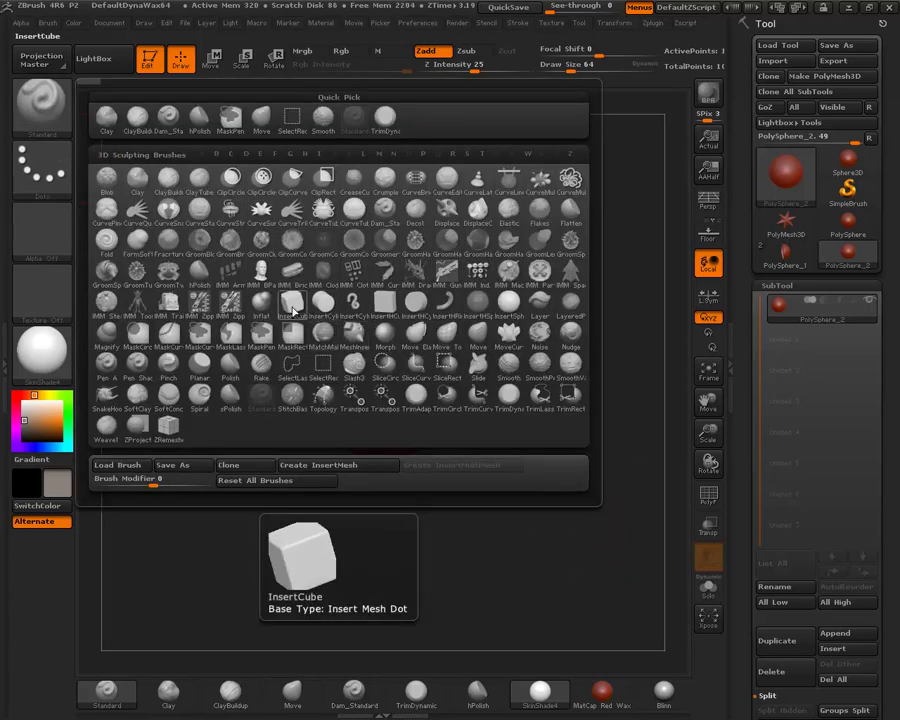
{"action": "left_click", "coordinate": [349, 690]}
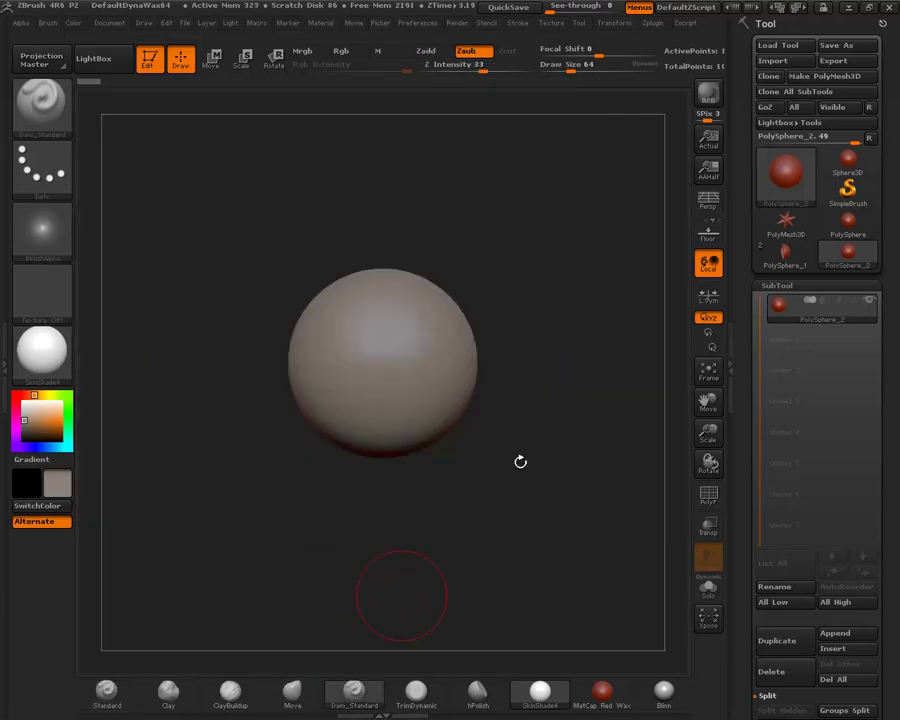
{"action": "left_click_drag", "start_coordinate": [598, 64], "coordinate": [567, 64]}
Browse the SubTool and Geometry panels, cancelling the subtool Delete dialog
{"action": "left_click_drag", "start_coordinate": [850, 286], "coordinate": [850, 222]}
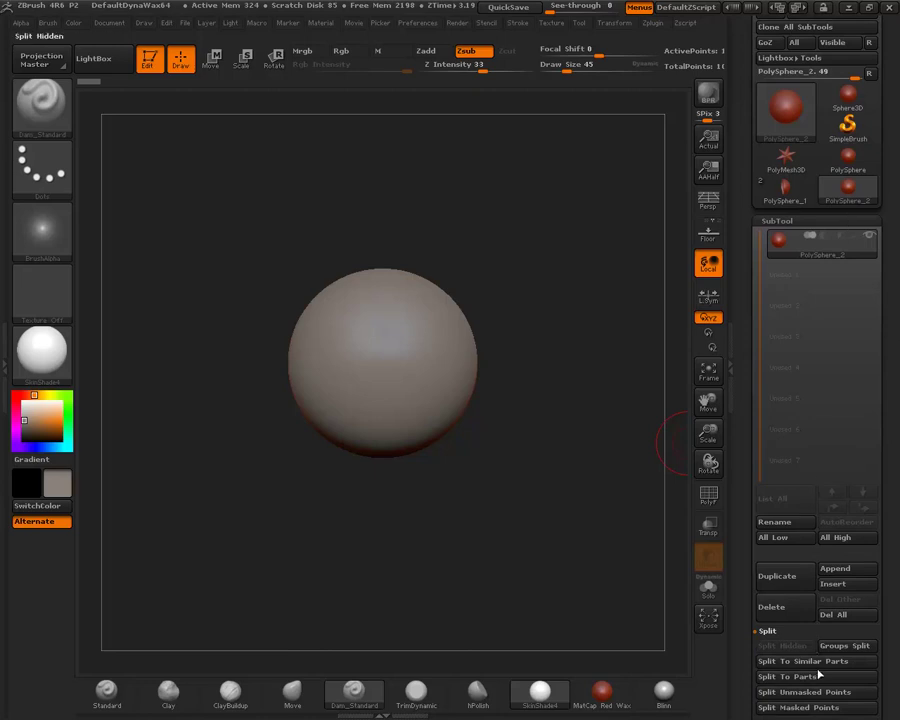
{"action": "left_click", "coordinate": [771, 607]}
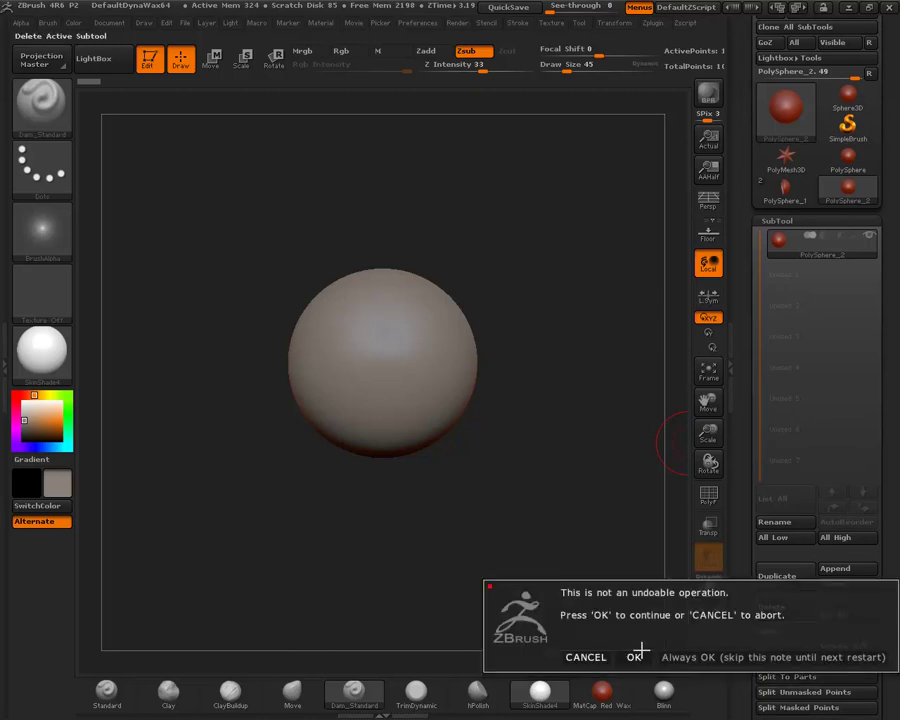
{"action": "left_click", "coordinate": [588, 656]}
{"action": "left_click_drag", "start_coordinate": [800, 594], "coordinate": [808, 477]}
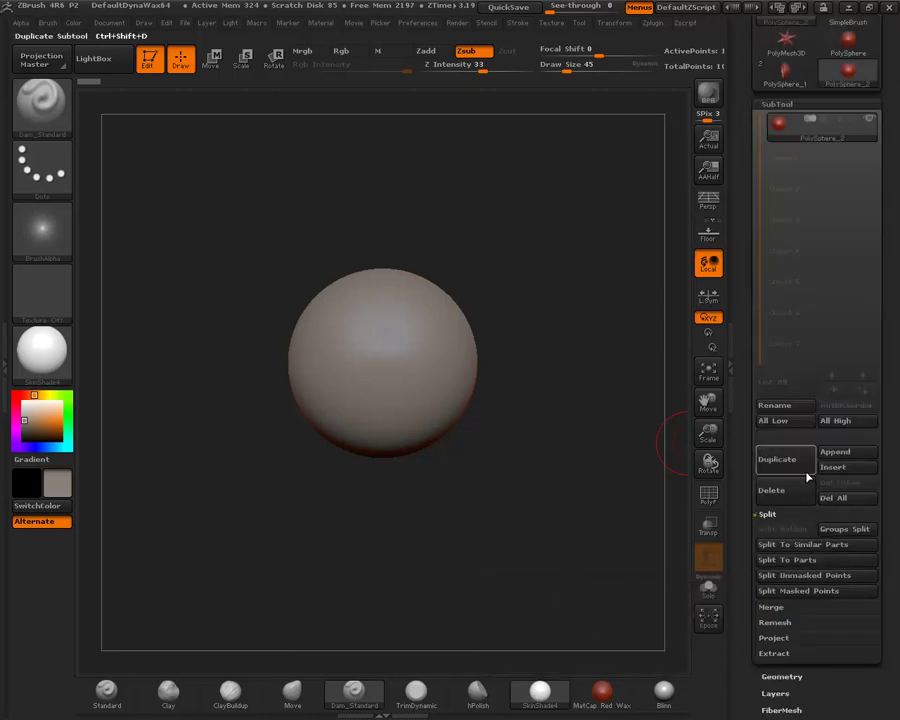
{"action": "left_click", "coordinate": [768, 513]}
{"action": "left_click", "coordinate": [766, 514]}
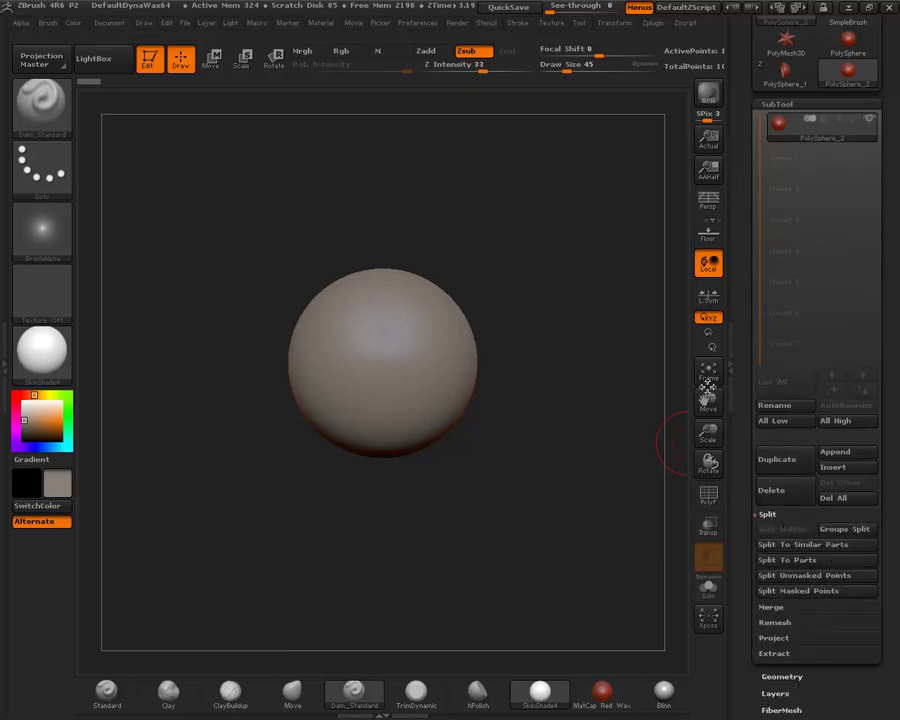
{"action": "left_click", "coordinate": [802, 678]}
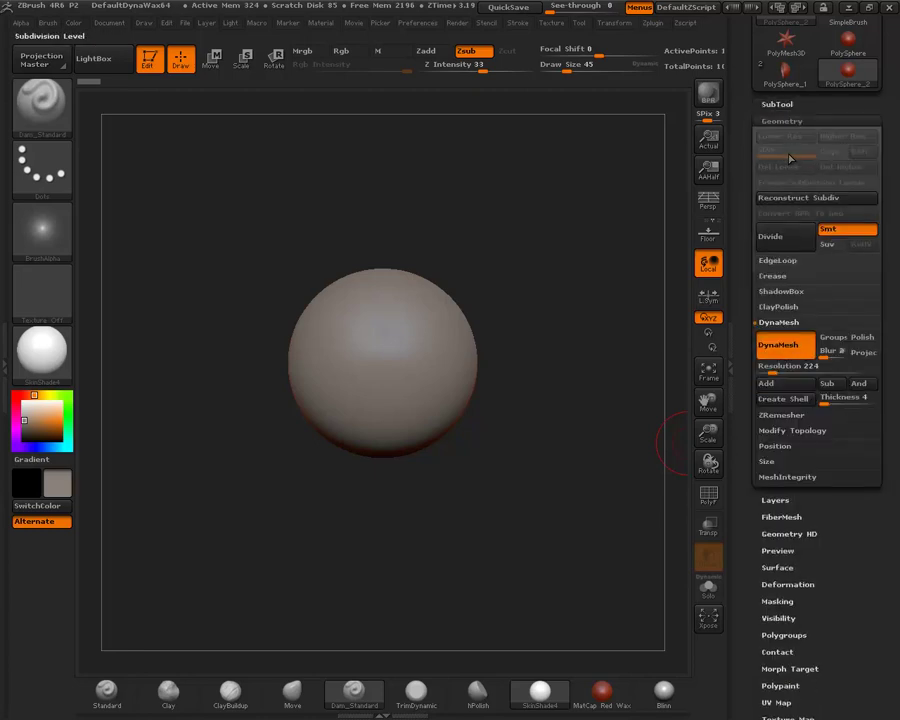
{"action": "left_click", "coordinate": [788, 105]}
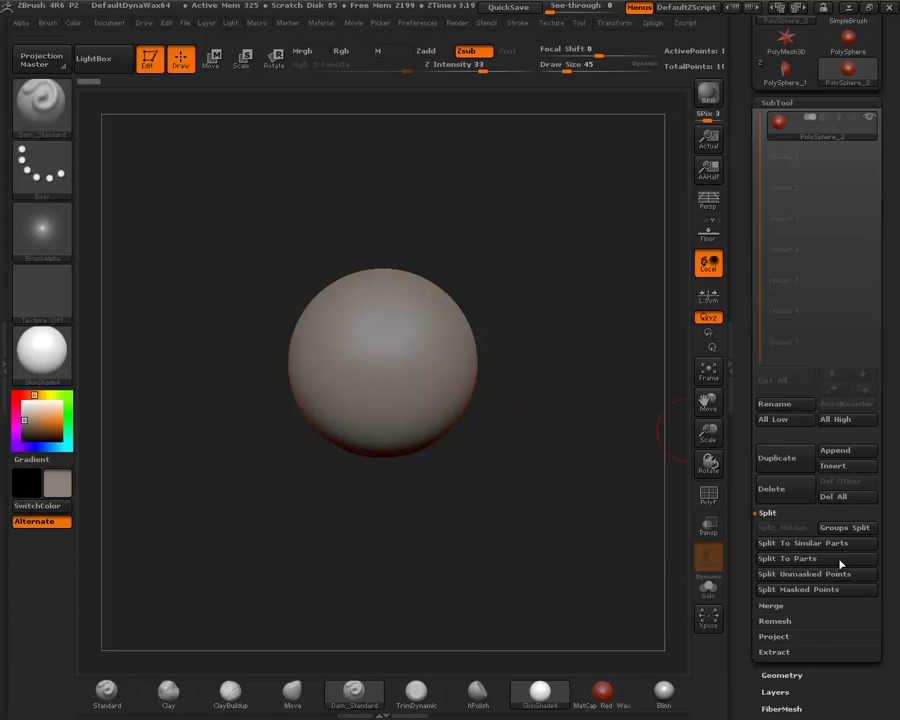
Set Dam_Standard to build up at intensity 22 and stroke mirrored grooves across the upper sphere
{"action": "left_click_drag", "start_coordinate": [573, 262], "coordinate": [571, 300], "text": "alt"}
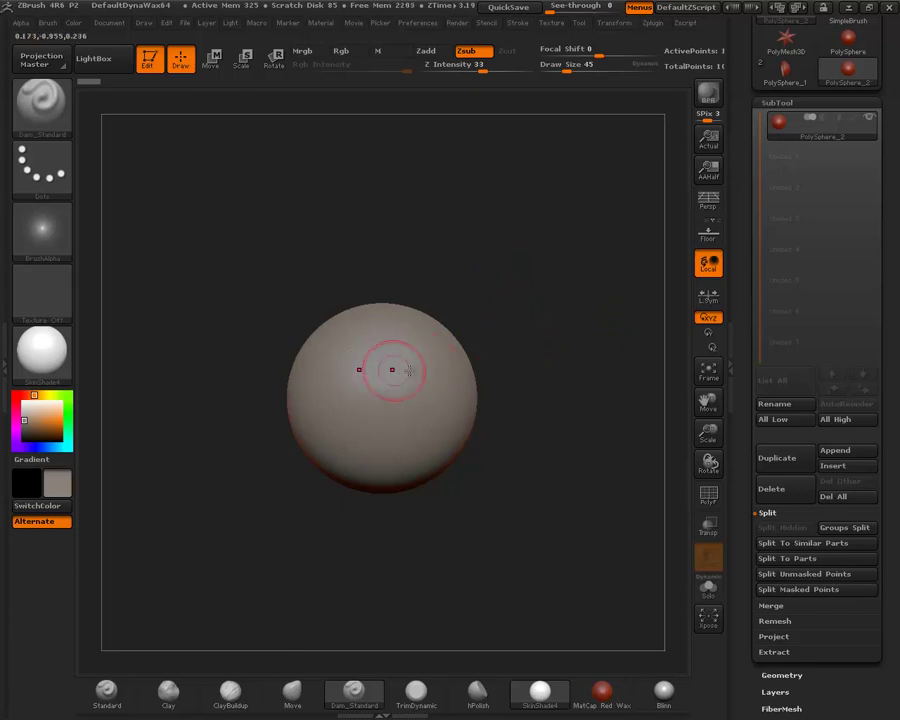
{"action": "left_click_drag", "start_coordinate": [551, 347], "coordinate": [515, 420], "text": "alt"}
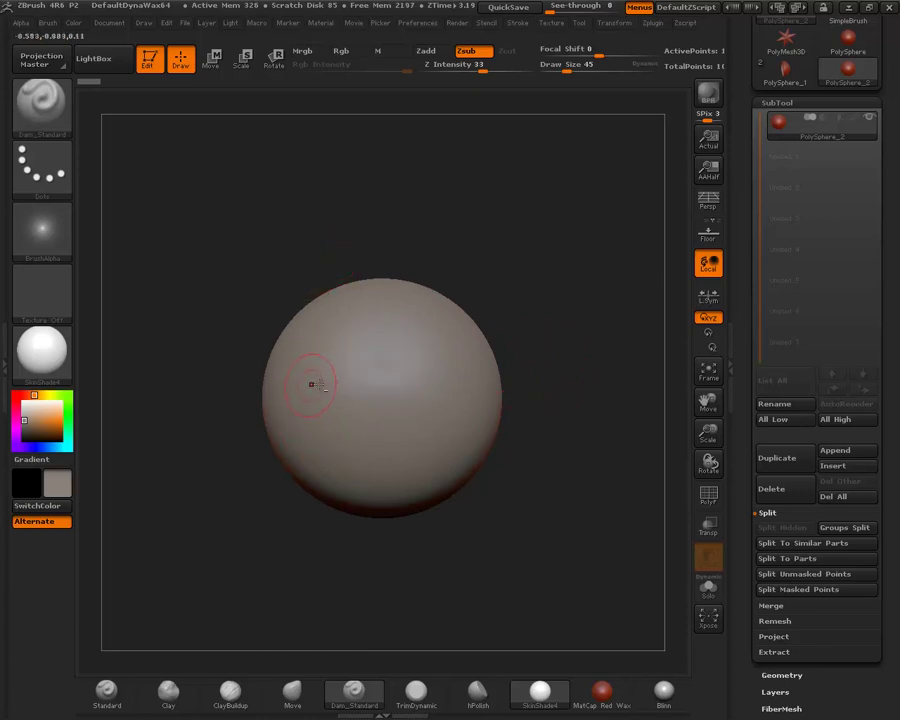
{"action": "mouse_move", "coordinate": [298, 405]}
{"action": "left_mouse_down"}
{"action": "mouse_move", "coordinate": [364, 386]}
{"action": "mouse_move", "coordinate": [386, 350]}
{"action": "left_mouse_up"}
{"action": "left_click", "coordinate": [422, 55]}
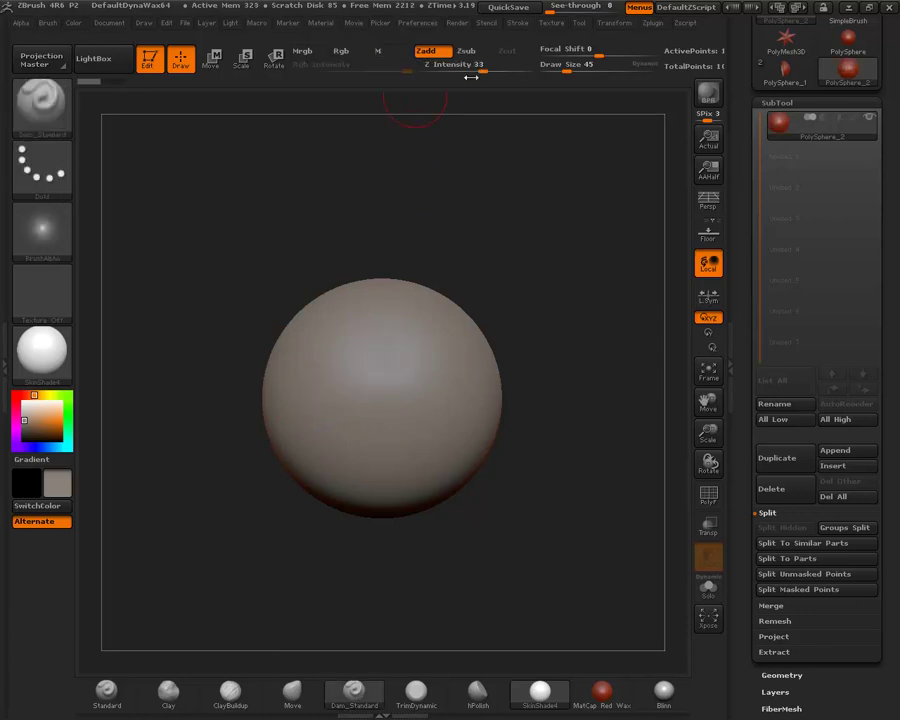
{"action": "left_click_drag", "start_coordinate": [485, 70], "coordinate": [471, 70]}
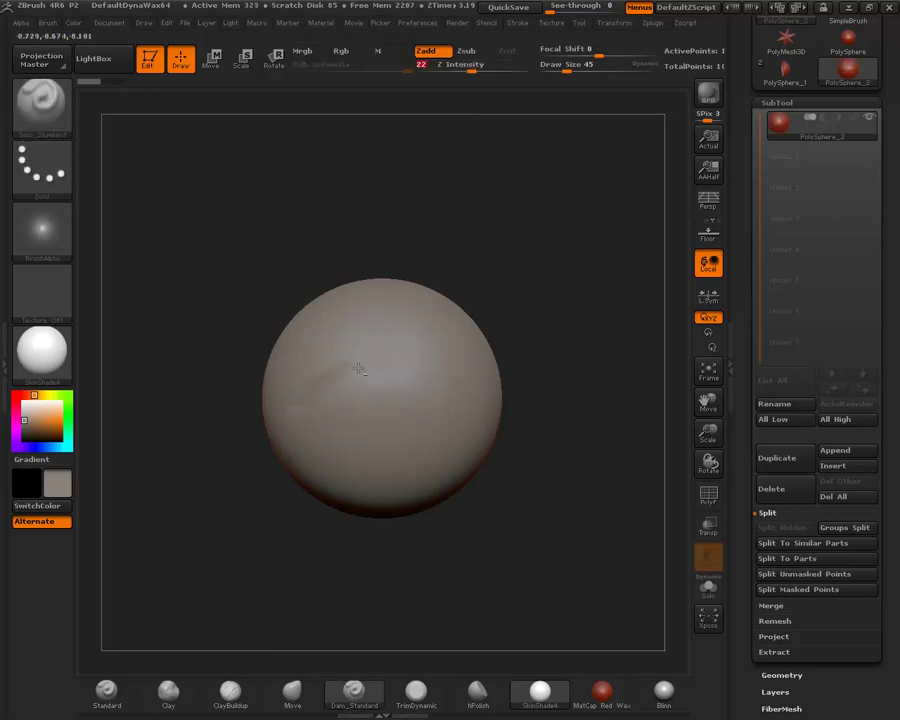
{"action": "left_click_drag", "start_coordinate": [406, 350], "coordinate": [452, 380]}
{"action": "left_click_drag", "start_coordinate": [320, 380], "coordinate": [352, 396]}
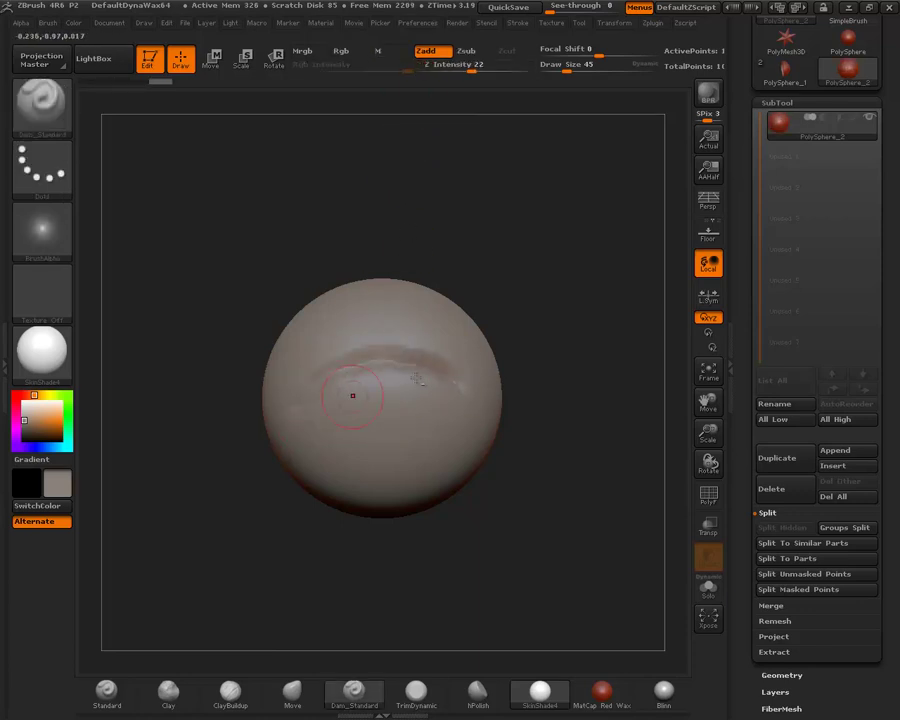
Turn the eye groove to face front and soften the surface around it
{"action": "mouse_move", "coordinate": [520, 434]}
{"action": "left_mouse_down"}
{"action": "mouse_move", "coordinate": [430, 420]}
{"action": "mouse_move", "coordinate": [454, 394]}
{"action": "left_mouse_up"}
{"action": "left_click_drag", "start_coordinate": [606, 394], "coordinate": [456, 394]}
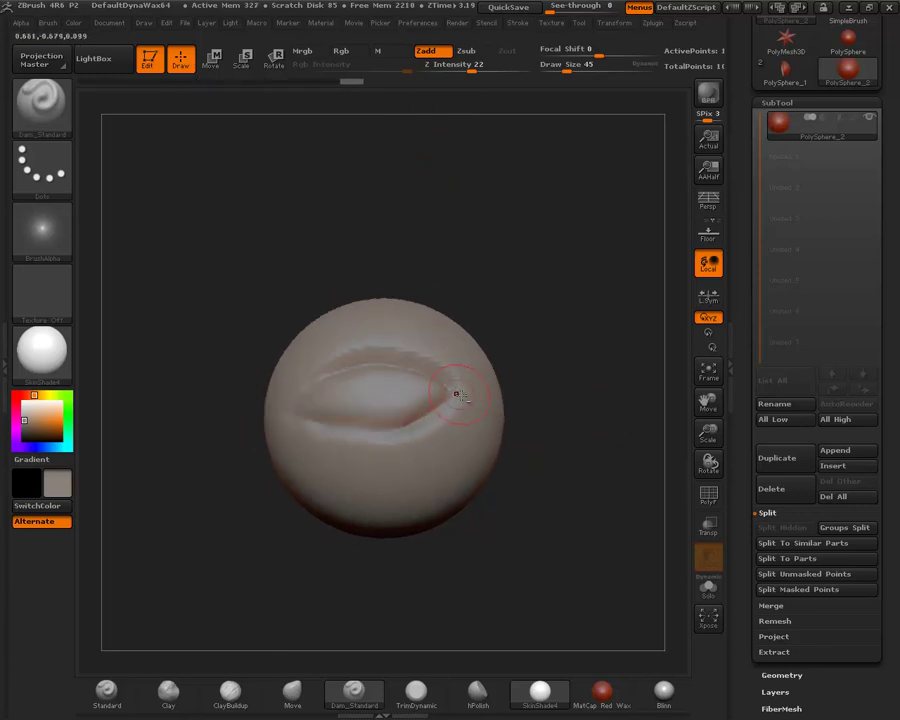
{"action": "left_click_drag", "start_coordinate": [580, 393], "coordinate": [326, 405]}
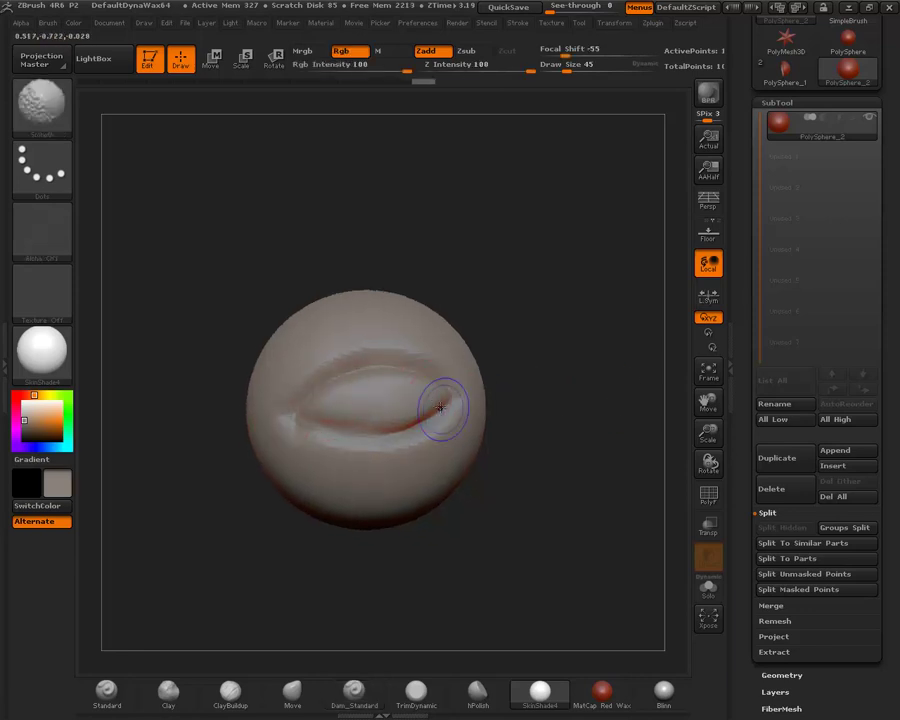
{"action": "key", "text": "ctrl"}
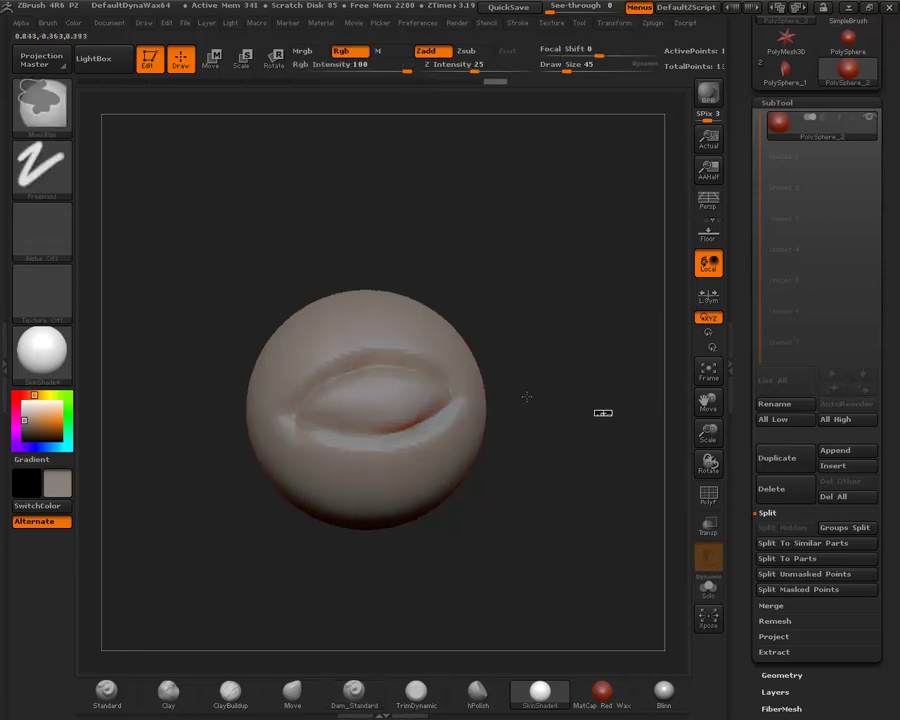
{"action": "left_click_drag", "start_coordinate": [576, 366], "coordinate": [450, 376], "text": "shift"}
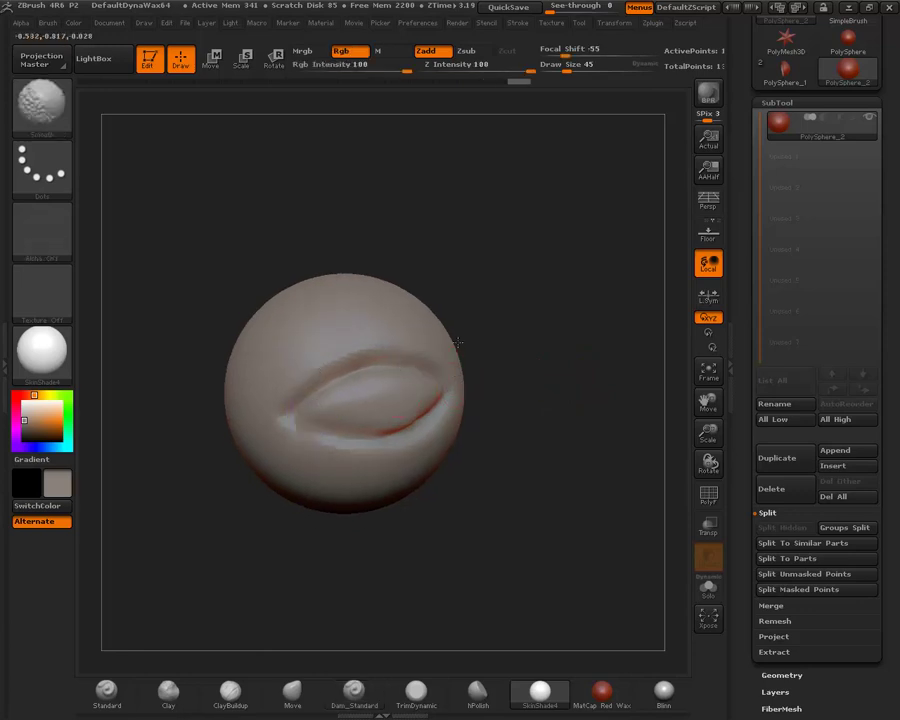
Build up the lids with ClayBuildup and smooth the inside of the eye opening
{"action": "left_click", "coordinate": [232, 692]}
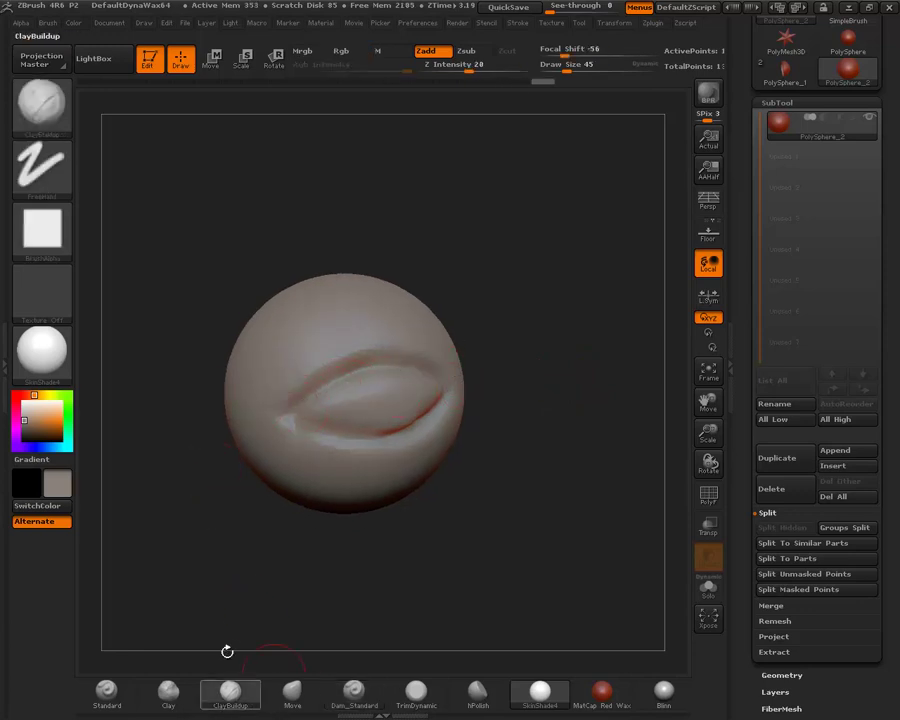
{"action": "left_click_drag", "start_coordinate": [421, 400], "coordinate": [300, 400]}
{"action": "mouse_move", "coordinate": [440, 380]}
{"action": "left_mouse_down"}
{"action": "mouse_move", "coordinate": [397, 372]}
{"action": "mouse_move", "coordinate": [290, 410]}
{"action": "mouse_move", "coordinate": [390, 398]}
{"action": "left_mouse_up"}
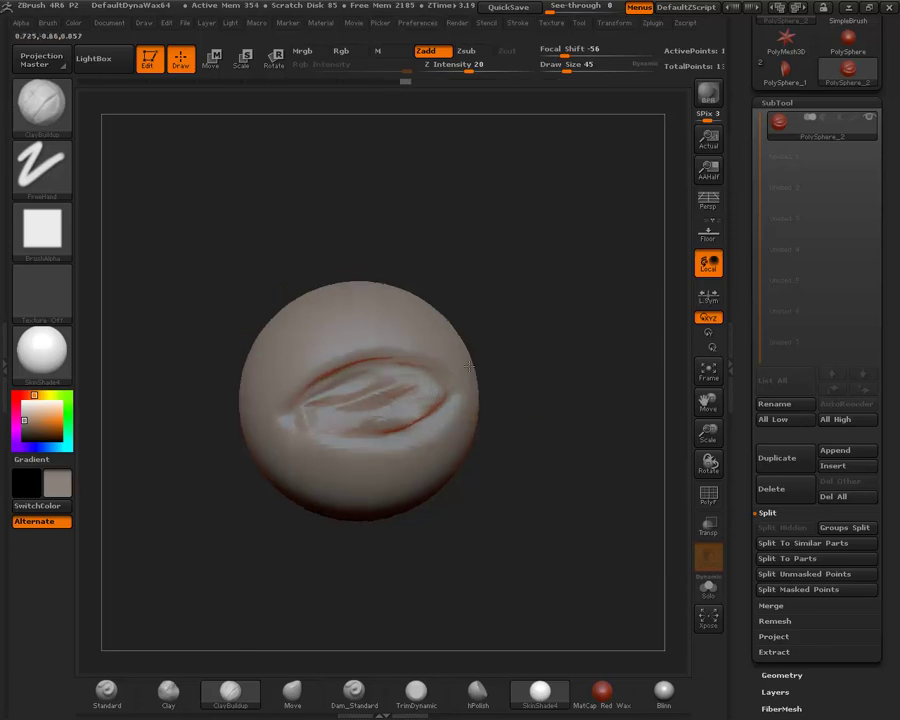
{"action": "left_click_drag", "start_coordinate": [520, 450], "coordinate": [561, 469], "text": "alt"}
{"action": "mouse_move", "coordinate": [345, 423]}
{"action": "left_mouse_down"}
{"action": "mouse_move", "coordinate": [387, 413]}
{"action": "mouse_move", "coordinate": [330, 400]}
{"action": "left_mouse_up"}
{"action": "mouse_move", "coordinate": [430, 382]}
{"action": "left_mouse_down"}
{"action": "mouse_move", "coordinate": [340, 385]}
{"action": "mouse_move", "coordinate": [371, 411]}
{"action": "mouse_move", "coordinate": [320, 410]}
{"action": "left_mouse_up"}
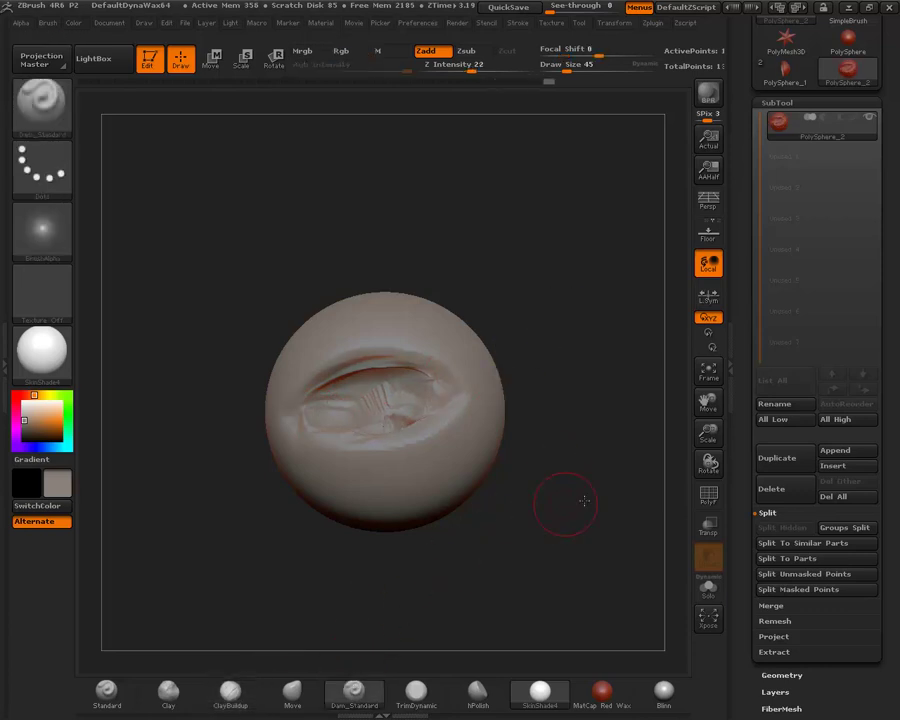
{"action": "left_click_drag", "start_coordinate": [560, 496], "coordinate": [530, 496], "text": "alt"}
{"action": "left_click_drag", "start_coordinate": [390, 370], "coordinate": [349, 394], "text": "shift"}
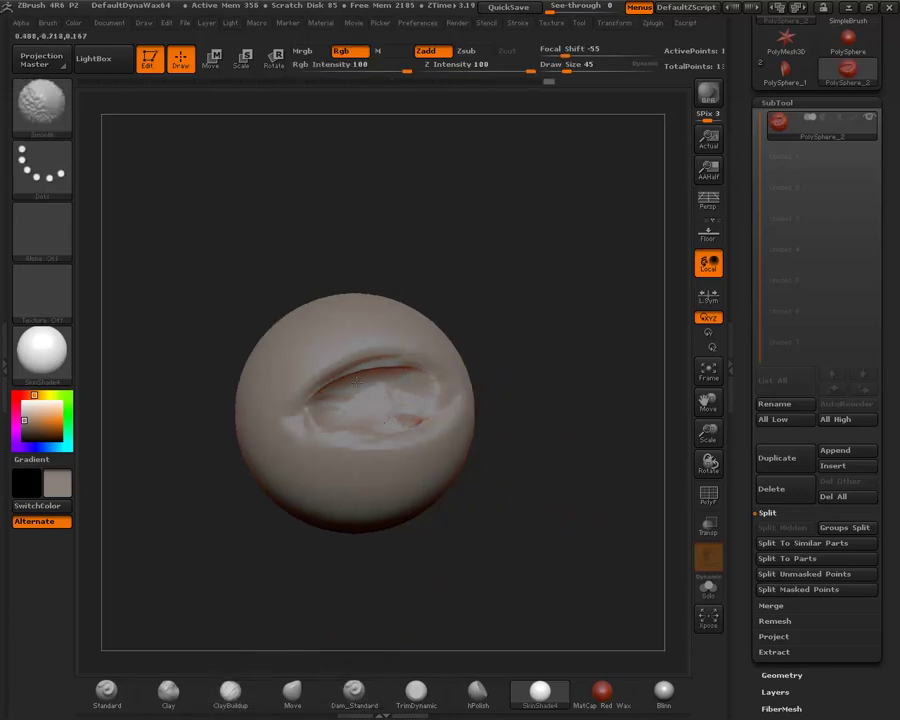
Inspect the eye from several angles, then return to the Dam_Standard brush
{"action": "left_click_drag", "start_coordinate": [410, 392], "coordinate": [288, 426]}
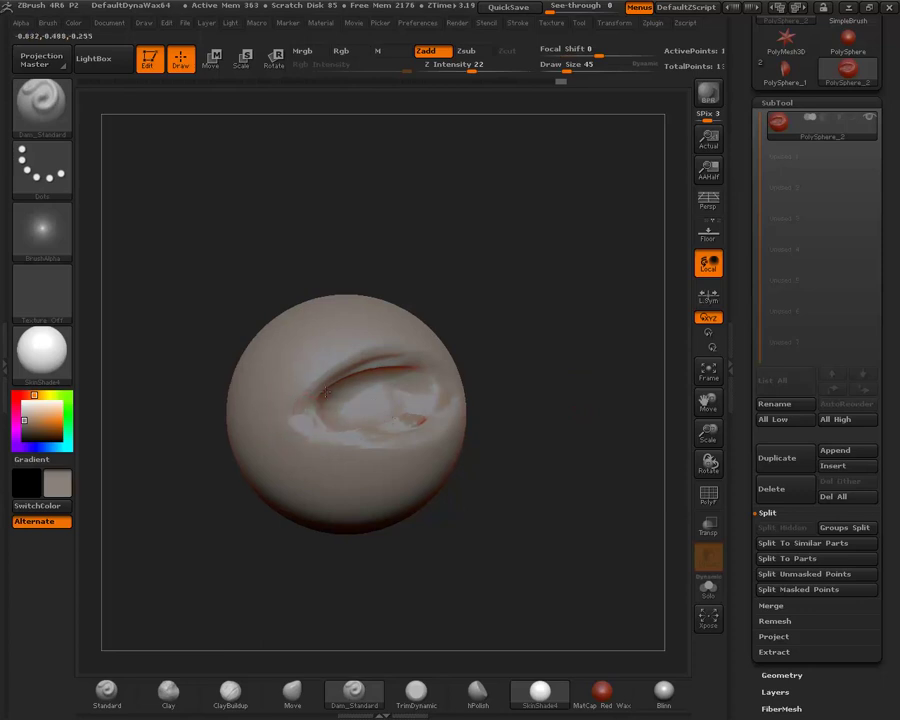
{"action": "left_click_drag", "start_coordinate": [545, 356], "coordinate": [389, 352]}
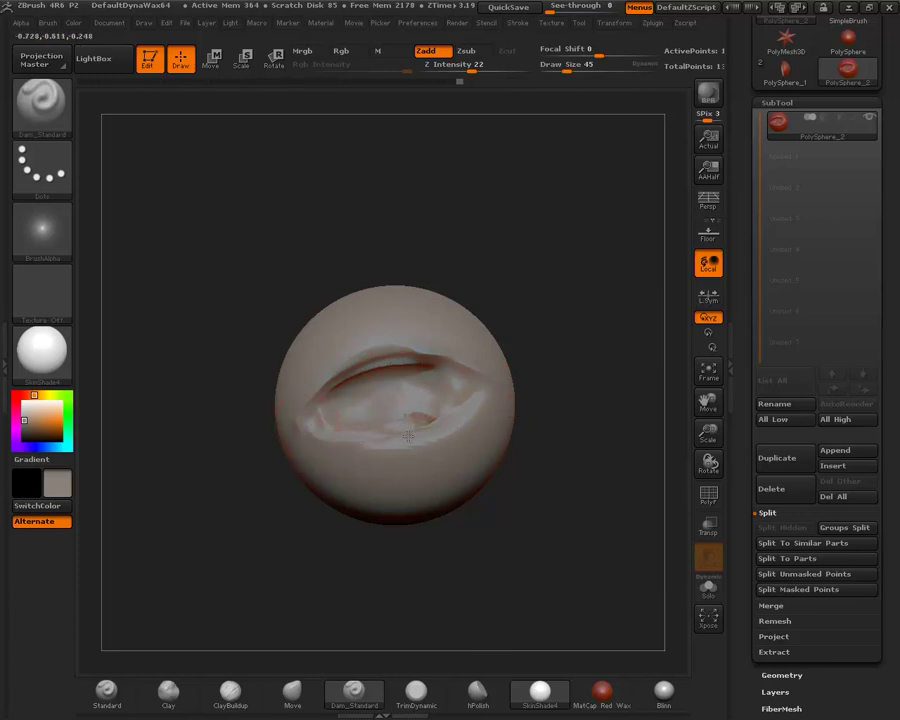
{"action": "mouse_move", "coordinate": [593, 338]}
{"action": "left_mouse_down"}
{"action": "mouse_move", "coordinate": [325, 451]}
{"action": "mouse_move", "coordinate": [466, 447]}
{"action": "left_mouse_up"}
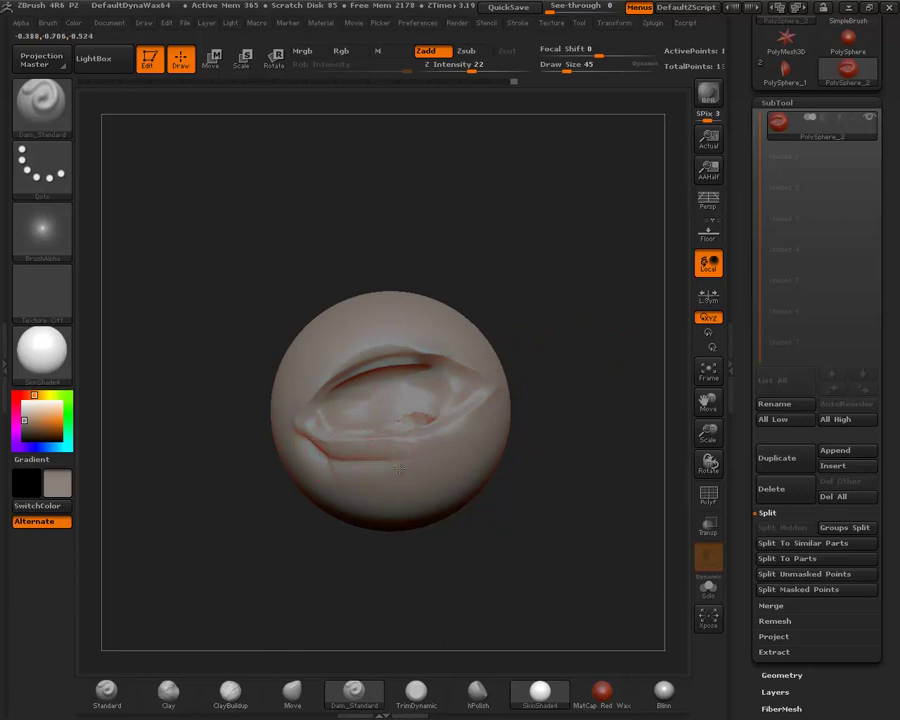
{"action": "key", "text": "b"}
{"action": "key", "text": "s"}
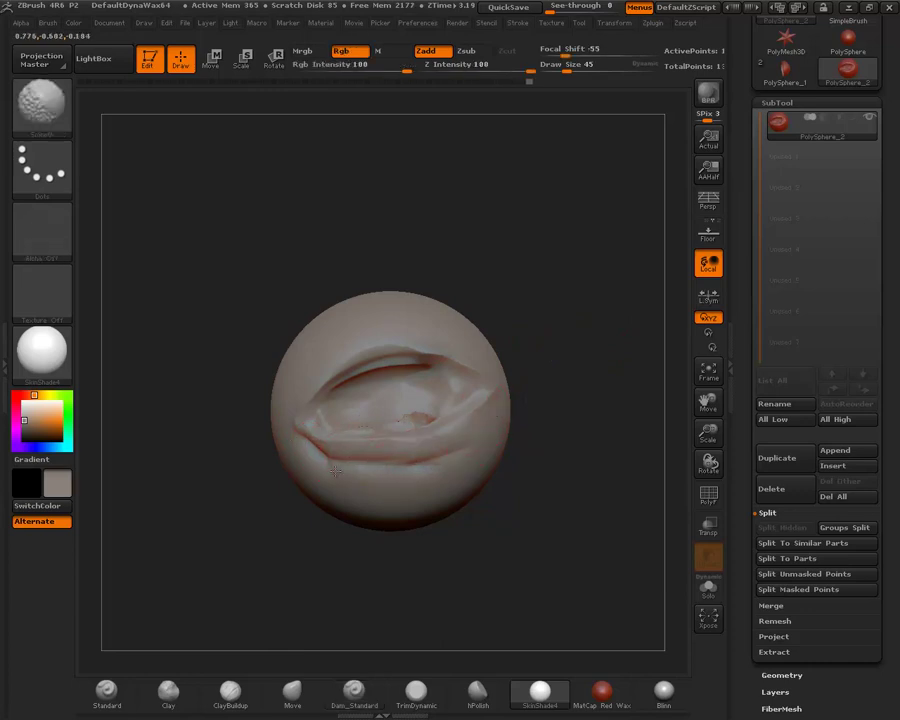
{"action": "left_click_drag", "start_coordinate": [550, 316], "coordinate": [446, 398]}
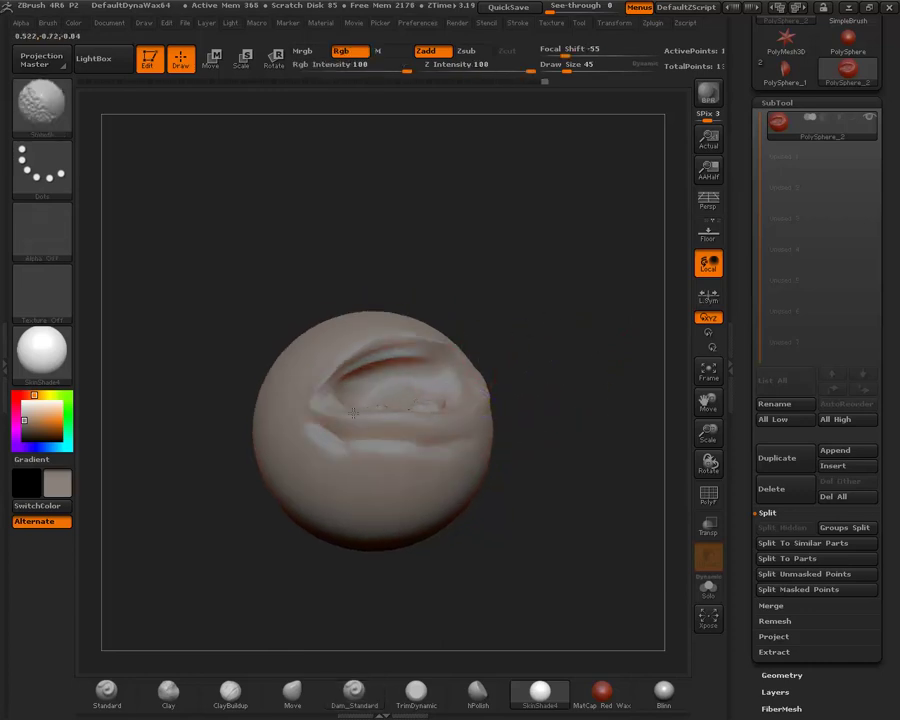
{"action": "key", "text": "b"}
{"action": "key", "text": "d"}
{"action": "key", "text": "s"}
{"action": "mouse_move", "coordinate": [552, 402]}
{"action": "left_mouse_down"}
{"action": "mouse_move", "coordinate": [512, 372]}
{"action": "mouse_move", "coordinate": [490, 370]}
{"action": "left_mouse_up"}
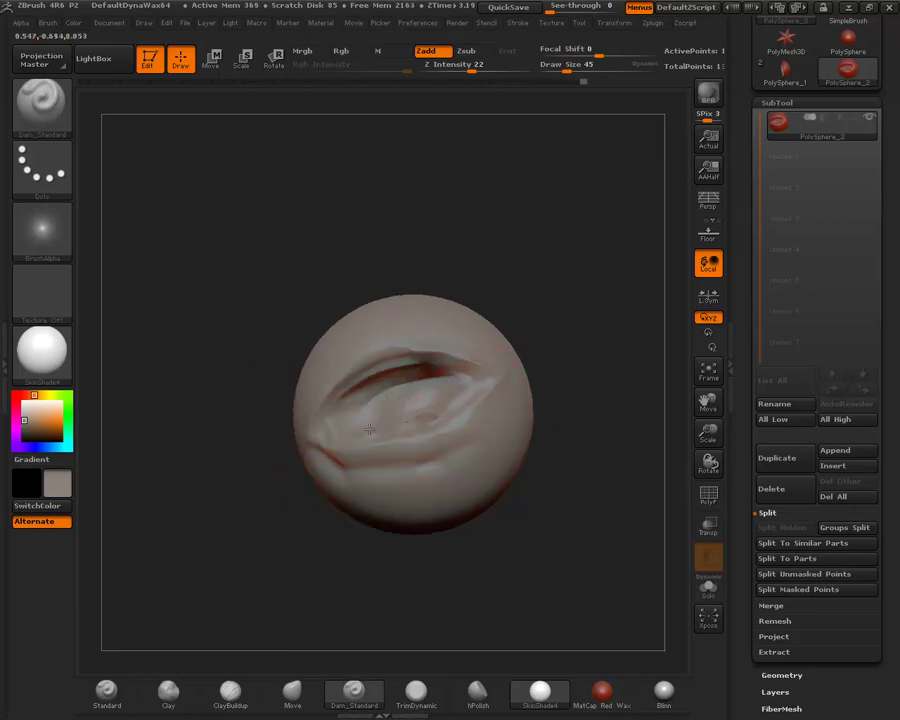
Smooth the eye folds and check them from the front and from above
{"action": "key", "text": "shift"}
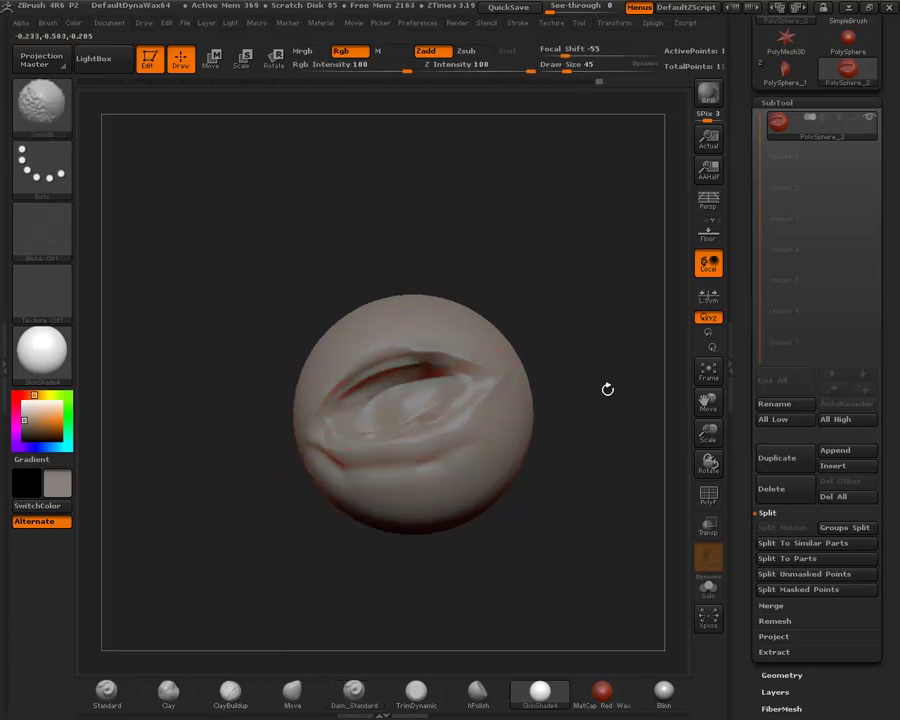
{"action": "left_click_drag", "start_coordinate": [607, 389], "coordinate": [383, 456]}
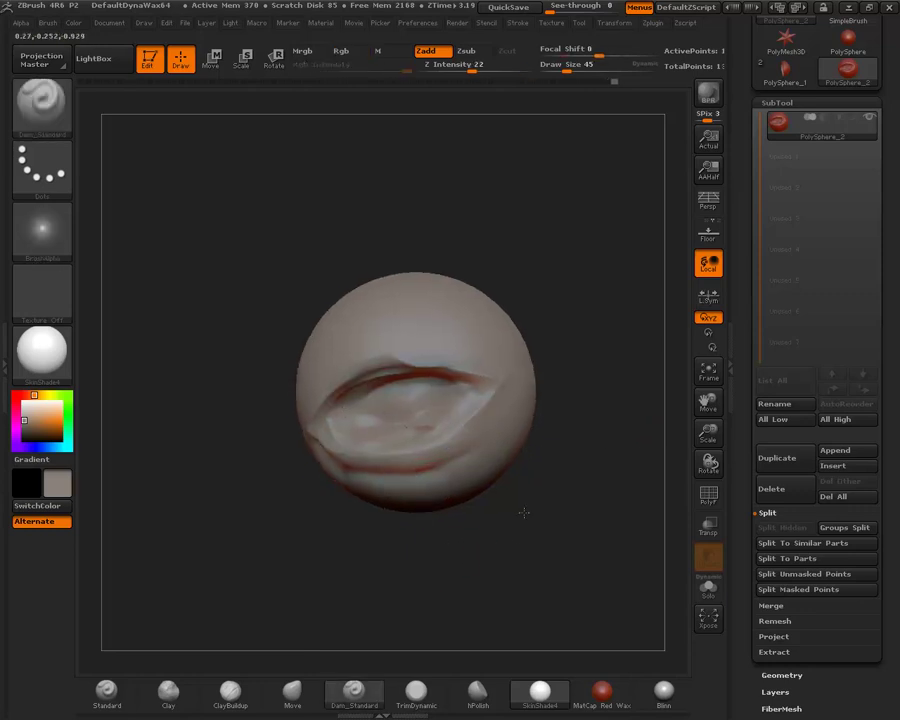
{"action": "left_click_drag", "start_coordinate": [522, 512], "coordinate": [518, 414]}
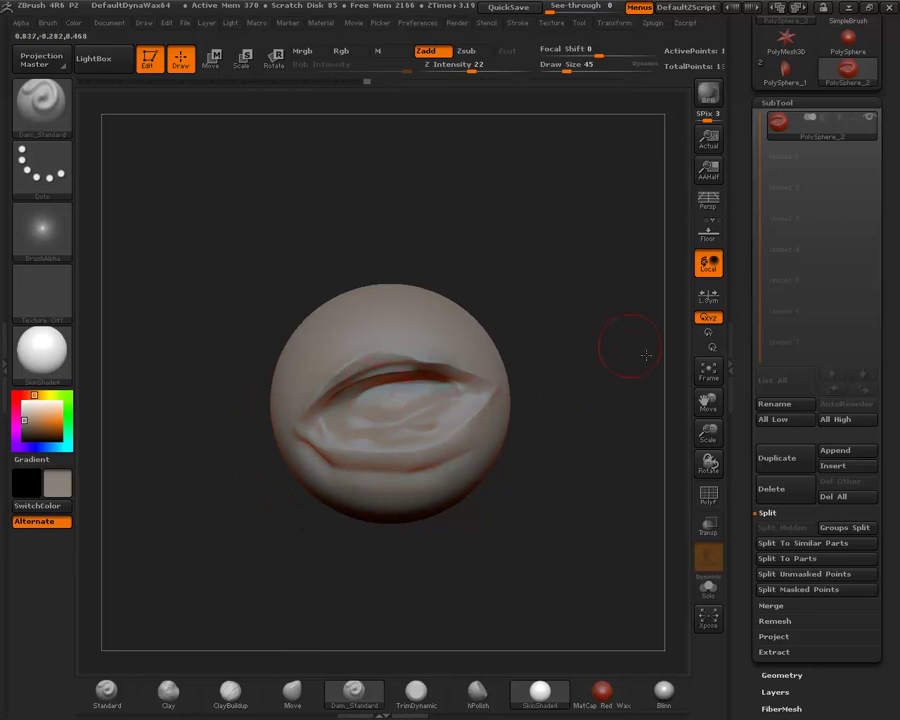
{"action": "mouse_move", "coordinate": [627, 346]}
{"action": "left_mouse_down"}
{"action": "mouse_move", "coordinate": [298, 382]}
{"action": "mouse_move", "coordinate": [372, 321]}
{"action": "left_mouse_up"}
{"action": "left_click_drag", "start_coordinate": [534, 384], "coordinate": [328, 356]}
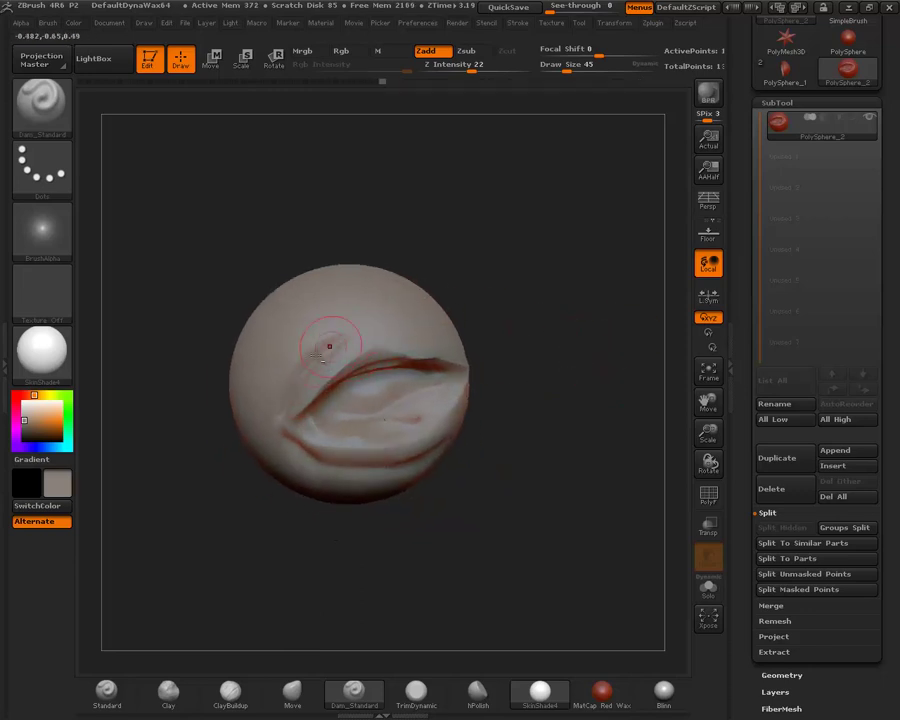
{"action": "left_click_drag", "start_coordinate": [524, 356], "coordinate": [358, 333]}
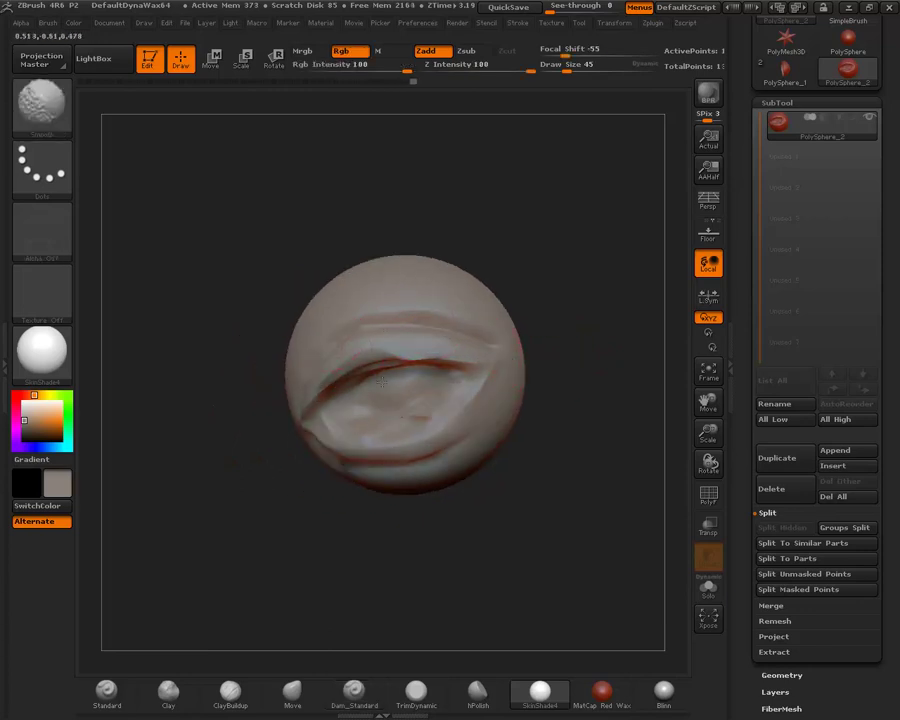
{"action": "mouse_move", "coordinate": [473, 341]}
{"action": "left_mouse_down"}
{"action": "mouse_move", "coordinate": [378, 310]}
{"action": "mouse_move", "coordinate": [466, 382]}
{"action": "left_mouse_up"}
Deepen and smooth the lower lid crease, then orbit and zoom out to check the eye
{"action": "left_click_drag", "start_coordinate": [398, 405], "coordinate": [330, 420], "text": "alt"}
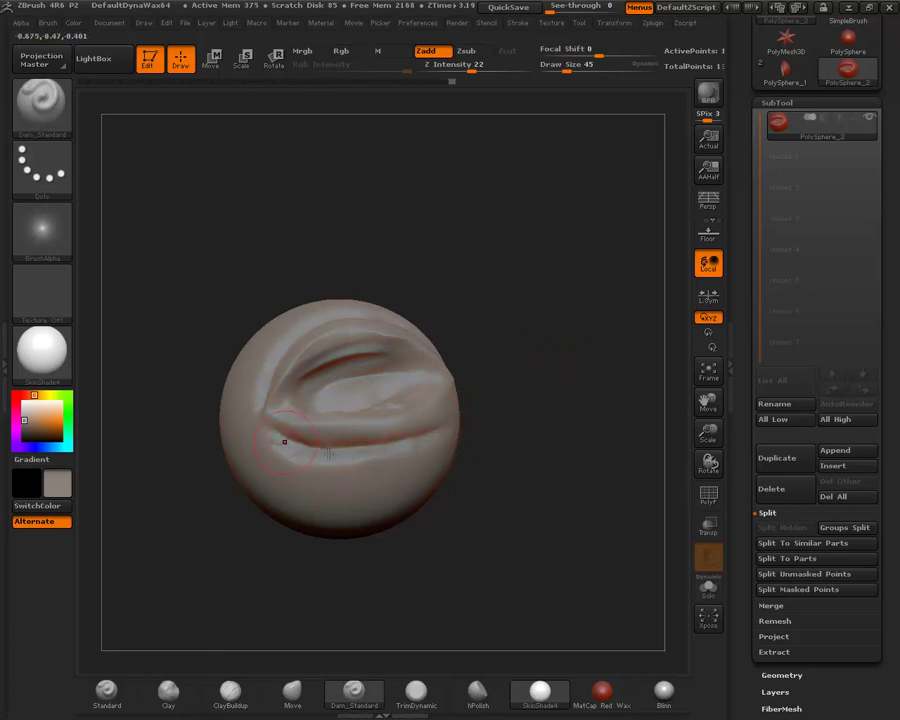
{"action": "left_click_drag", "start_coordinate": [281, 438], "coordinate": [412, 444]}
{"action": "key", "text": "shift"}
{"action": "left_click_drag", "start_coordinate": [610, 388], "coordinate": [589, 458]}
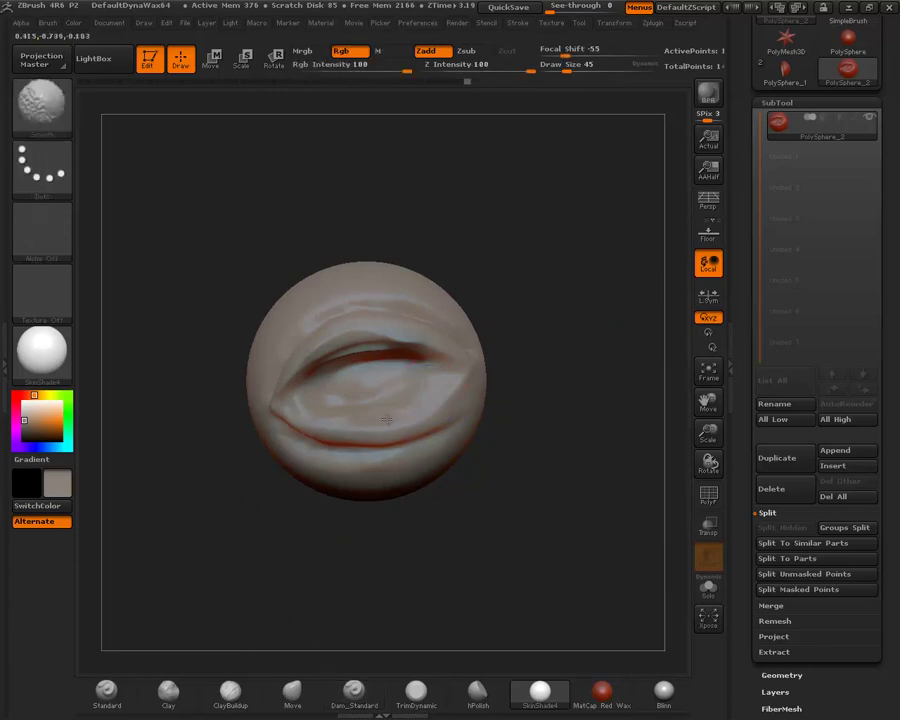
{"action": "left_click_drag", "start_coordinate": [560, 360], "coordinate": [599, 436]}
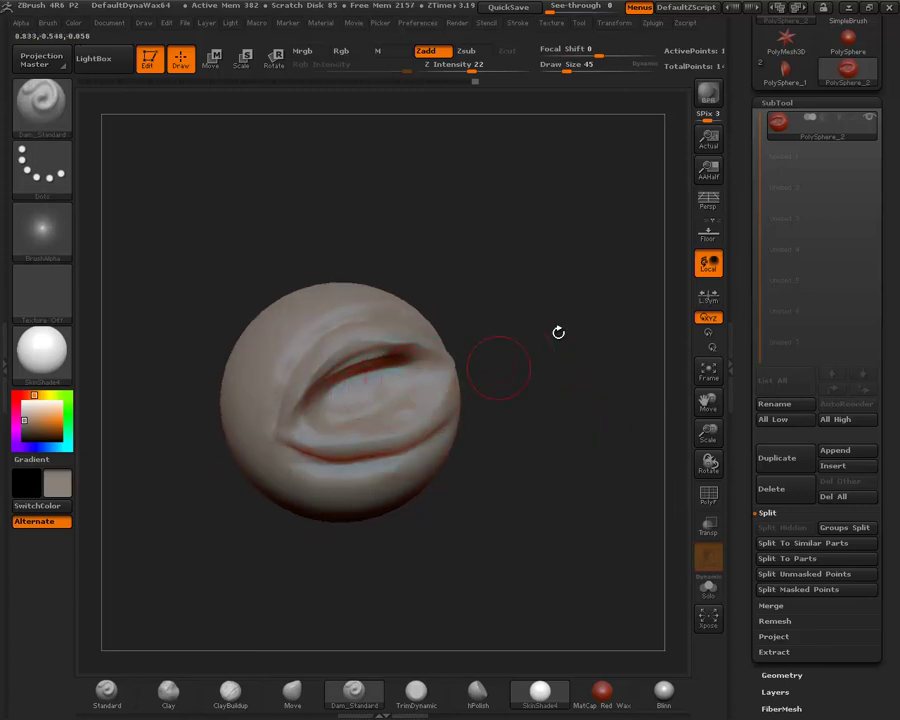
{"action": "mouse_move", "coordinate": [559, 330]}
{"action": "left_mouse_down"}
{"action": "mouse_move", "coordinate": [538, 391]}
{"action": "mouse_move", "coordinate": [587, 498]}
{"action": "mouse_move", "coordinate": [645, 458]}
{"action": "mouse_move", "coordinate": [627, 425]}
{"action": "mouse_move", "coordinate": [637, 446]}
{"action": "mouse_move", "coordinate": [643, 396]}
{"action": "mouse_move", "coordinate": [661, 482]}
{"action": "left_mouse_up"}
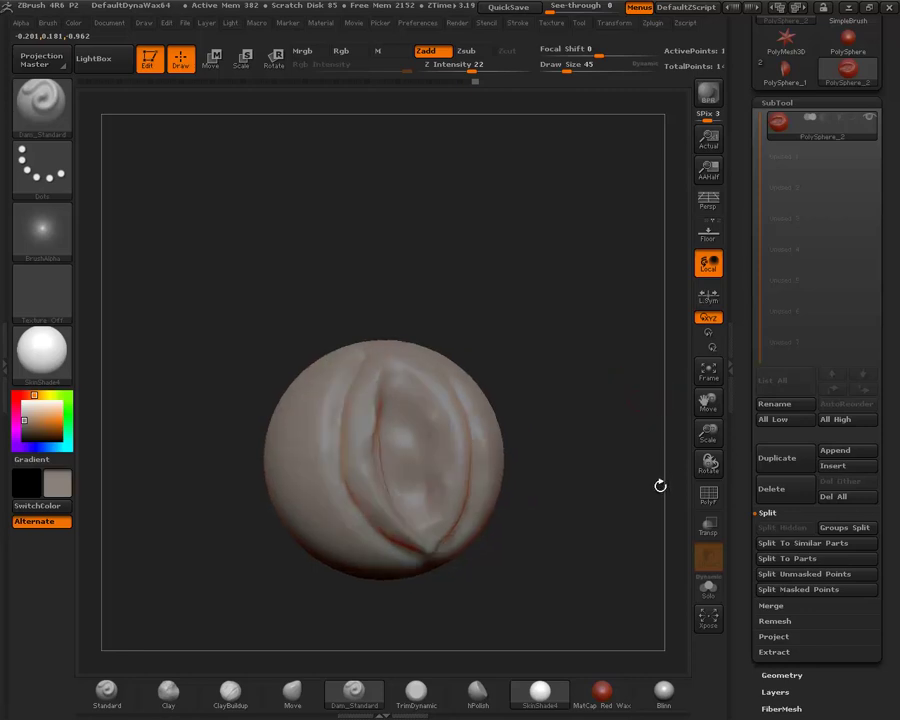
{"action": "mouse_move", "coordinate": [634, 575]}
{"action": "left_mouse_down"}
{"action": "mouse_move", "coordinate": [605, 579]}
{"action": "mouse_move", "coordinate": [609, 318]}
{"action": "mouse_move", "coordinate": [540, 382]}
{"action": "mouse_move", "coordinate": [583, 547]}
{"action": "mouse_move", "coordinate": [605, 480]}
{"action": "mouse_move", "coordinate": [579, 466]}
{"action": "mouse_move", "coordinate": [649, 472]}
{"action": "mouse_move", "coordinate": [659, 441]}
{"action": "mouse_move", "coordinate": [649, 440]}
{"action": "mouse_move", "coordinate": [649, 388]}
{"action": "mouse_move", "coordinate": [583, 440]}
{"action": "mouse_move", "coordinate": [602, 376]}
{"action": "mouse_move", "coordinate": [560, 400]}
{"action": "left_mouse_up"}
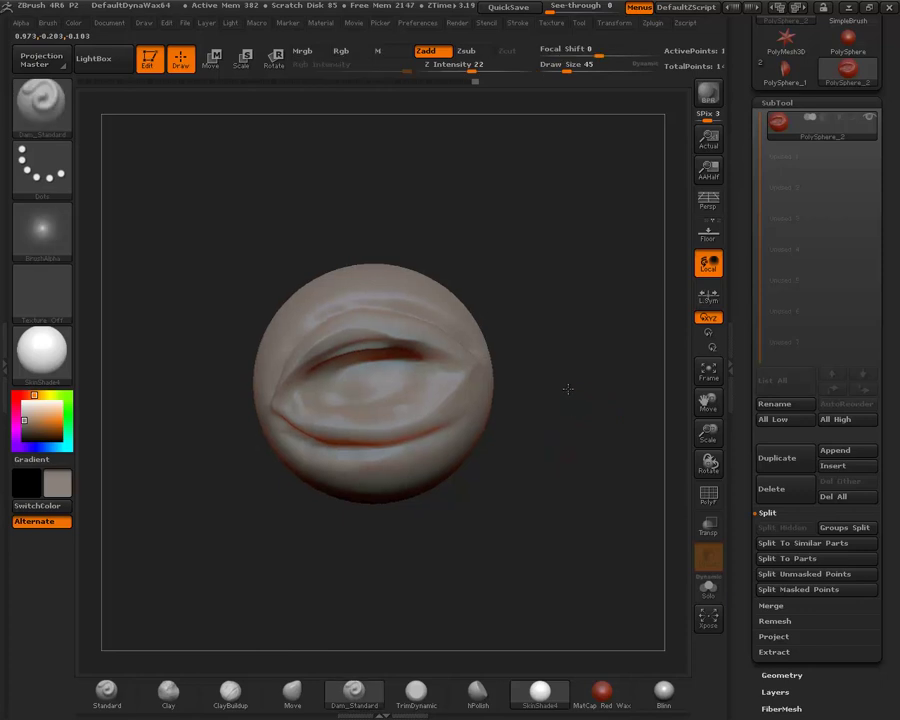
{"action": "left_click_drag", "start_coordinate": [567, 388], "coordinate": [289, 323], "text": "alt"}
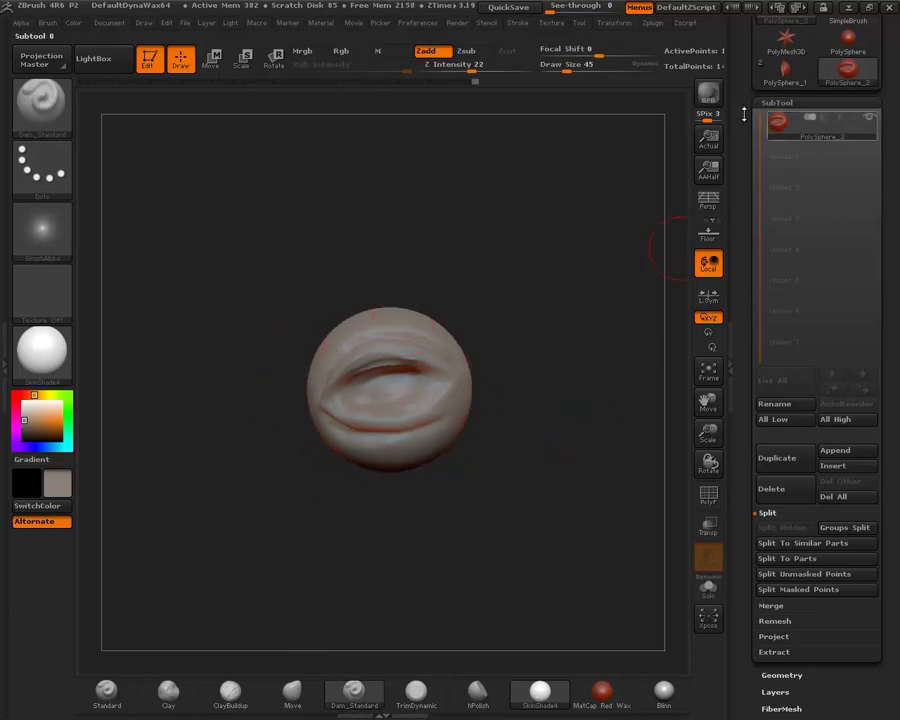
Choose an InsertSphere brush, zoom in, and orbit around the sphere
{"action": "left_click", "coordinate": [42, 110]}
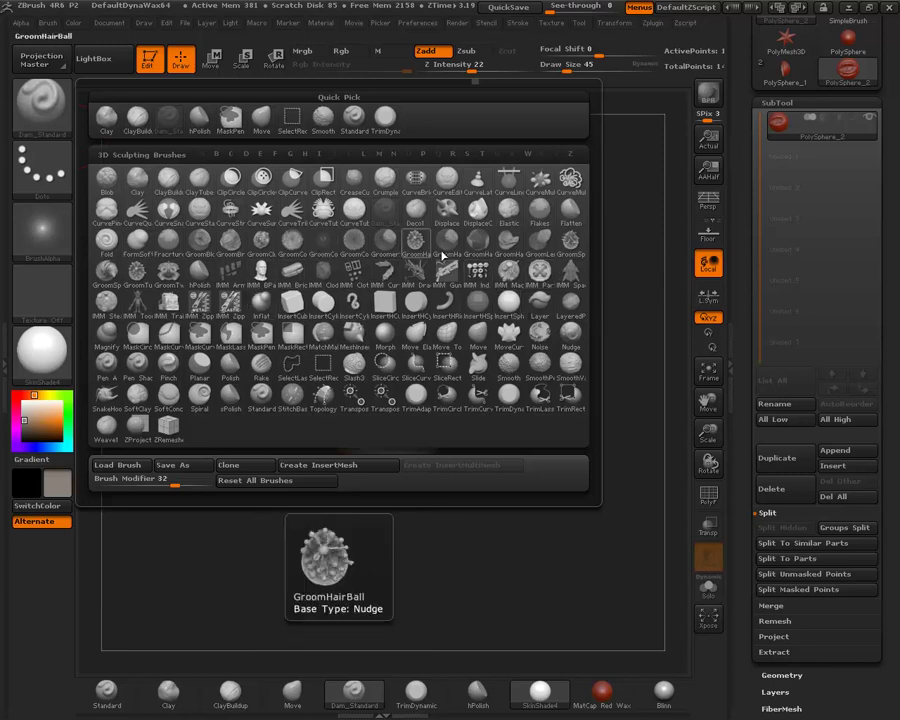
{"action": "left_click", "coordinate": [509, 311]}
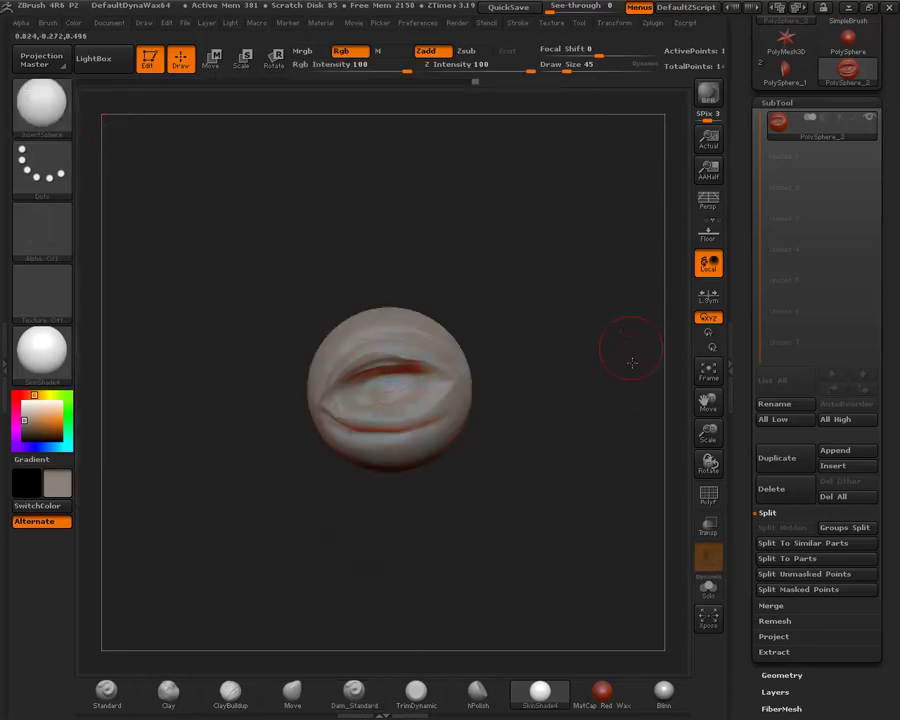
{"action": "left_click_drag", "start_coordinate": [632, 363], "coordinate": [487, 405], "text": "alt"}
{"action": "left_click_drag", "start_coordinate": [376, 397], "coordinate": [631, 445]}
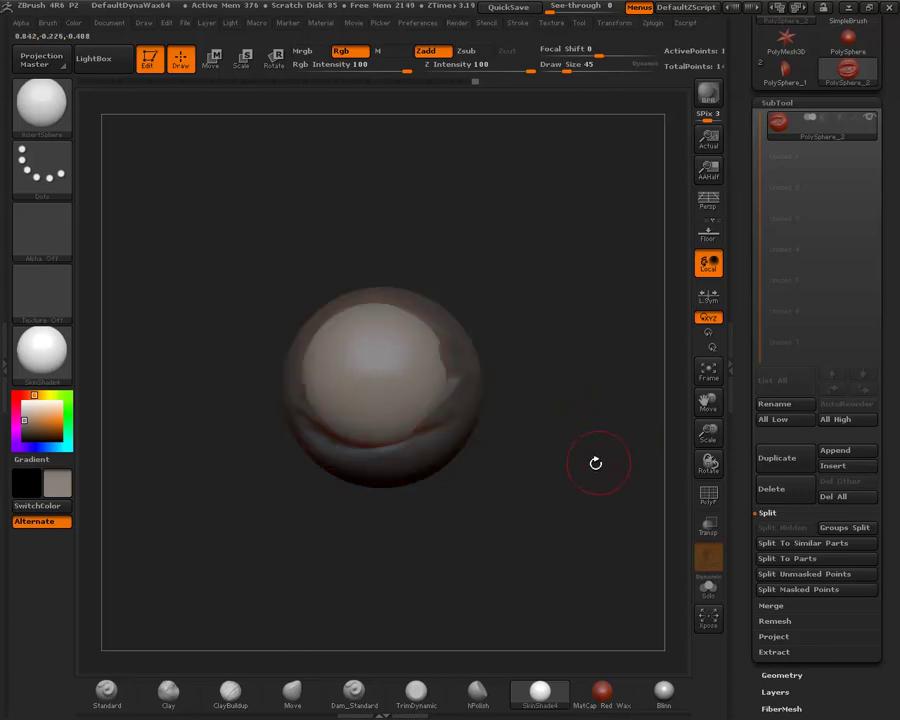
{"action": "mouse_move", "coordinate": [392, 234]}
{"action": "left_mouse_down"}
{"action": "mouse_move", "coordinate": [559, 399]}
{"action": "mouse_move", "coordinate": [621, 284]}
{"action": "mouse_move", "coordinate": [542, 311]}
{"action": "left_mouse_up"}
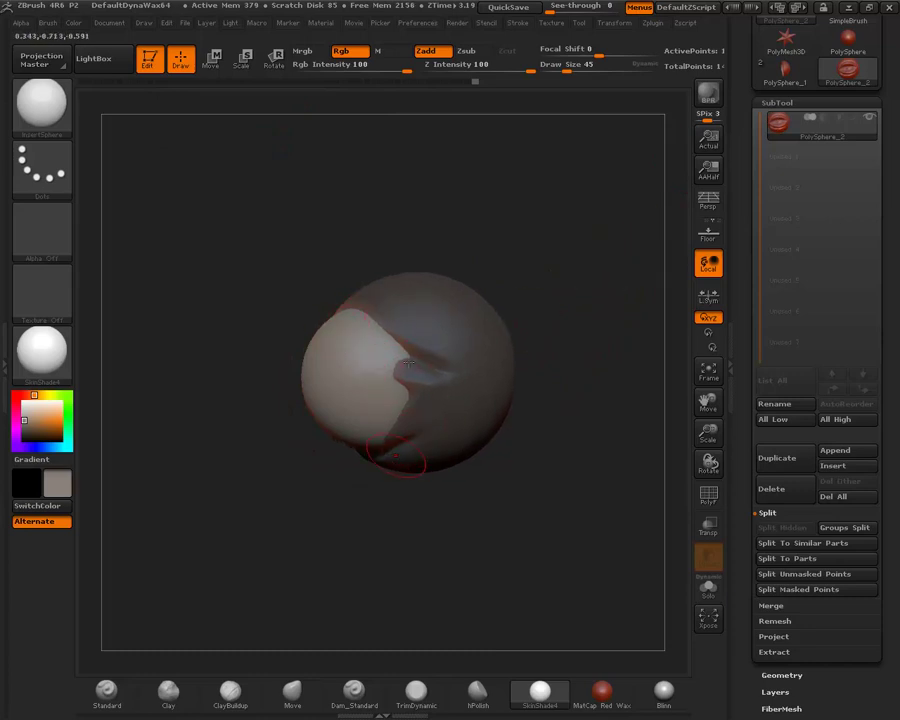
Close in on the carved eye area and turn on PolyF to show the polygroups
{"action": "left_click_drag", "start_coordinate": [604, 418], "coordinate": [526, 392]}
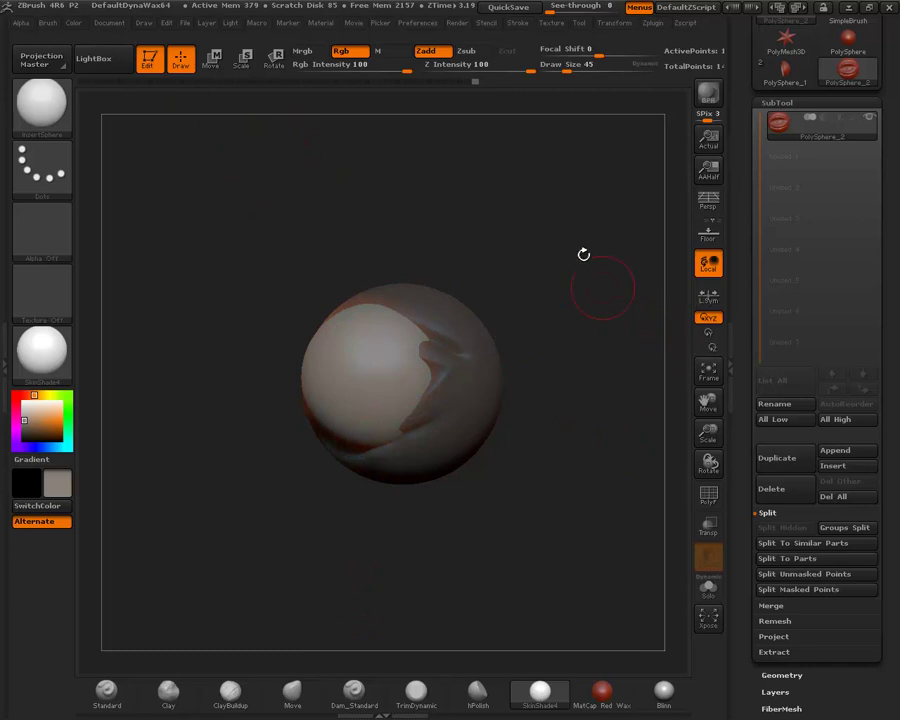
{"action": "left_click_drag", "start_coordinate": [554, 273], "coordinate": [617, 263]}
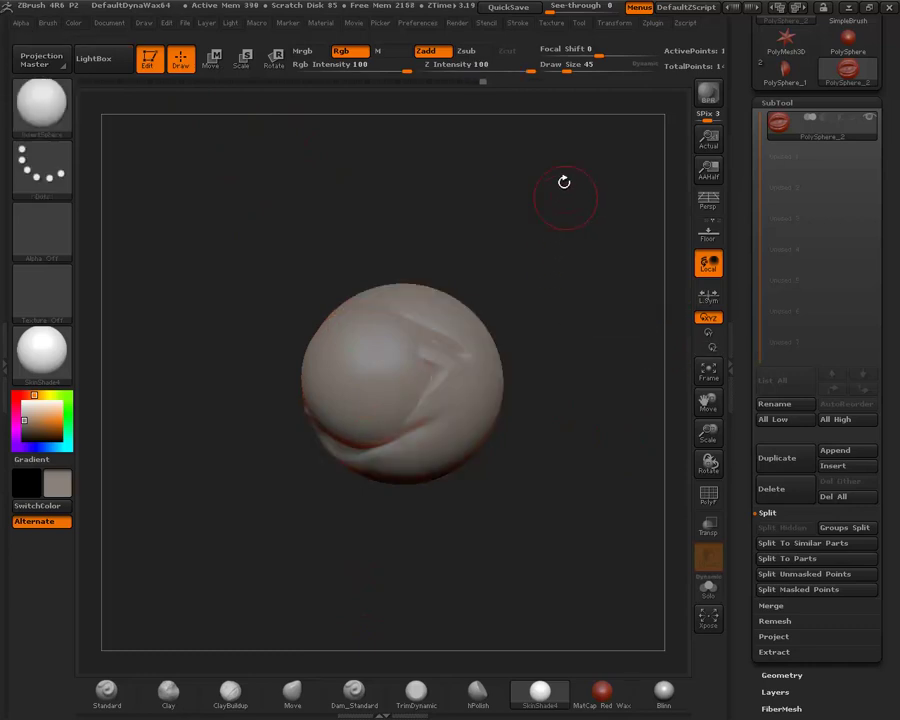
{"action": "left_click_drag", "start_coordinate": [561, 208], "coordinate": [280, 622], "text": "alt"}
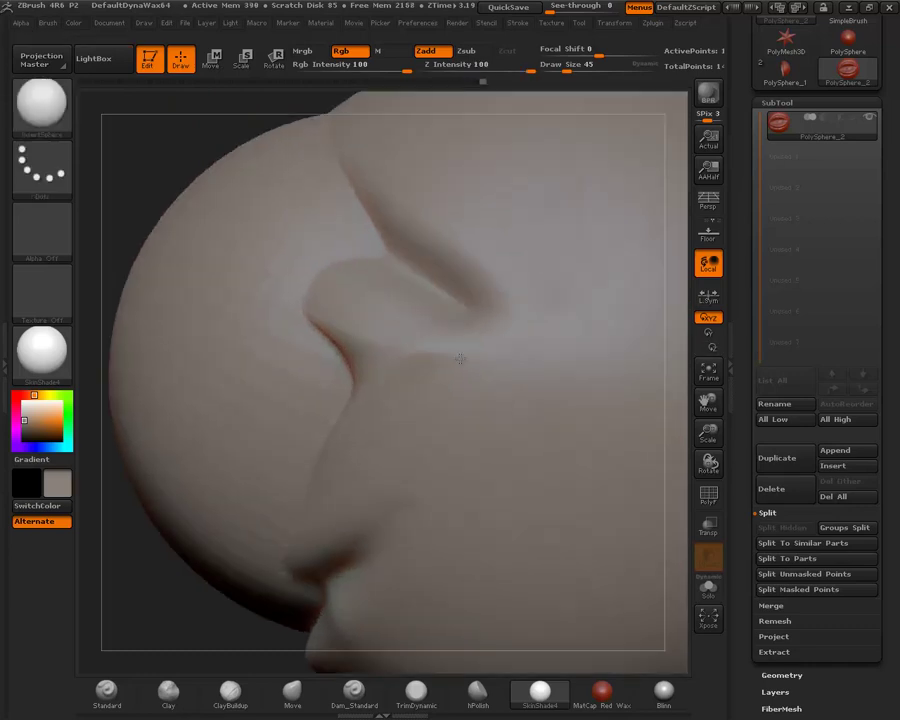
{"action": "left_click_drag", "start_coordinate": [185, 657], "coordinate": [241, 589]}
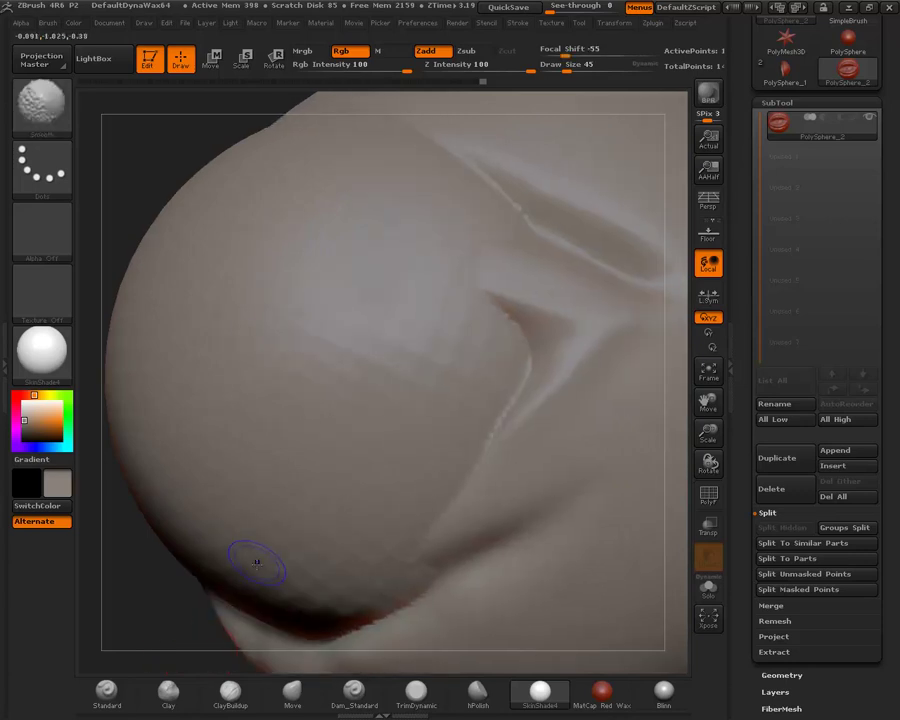
{"action": "key", "text": "shift+f"}
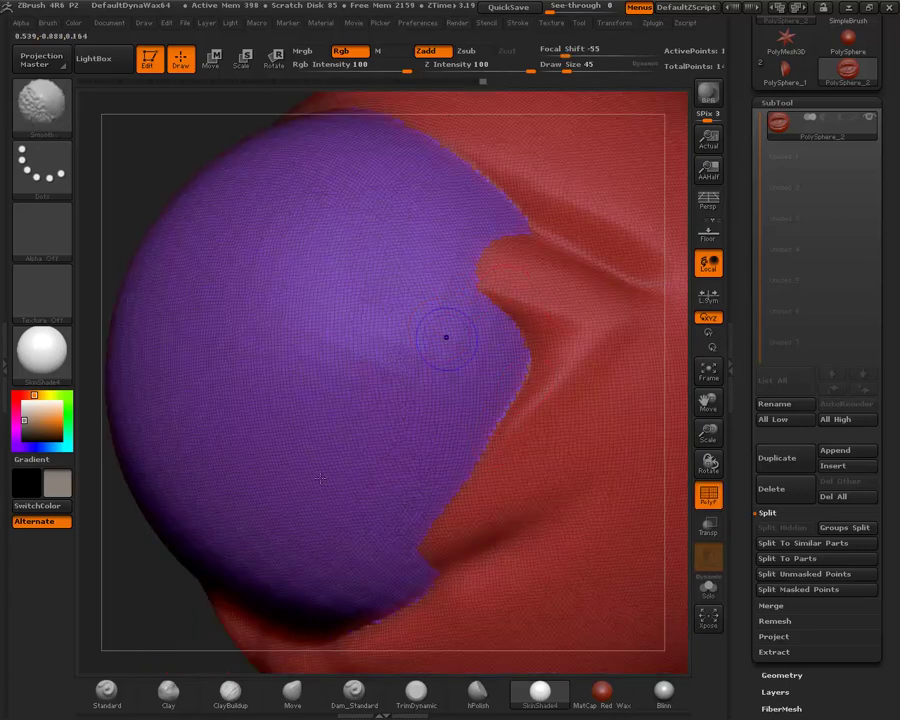
Turn off PolyF, frame the sphere, mask all but the eyeball polygroup, and Split Unmasked Points
{"action": "key", "text": "shift+f"}
{"action": "key", "text": "f"}
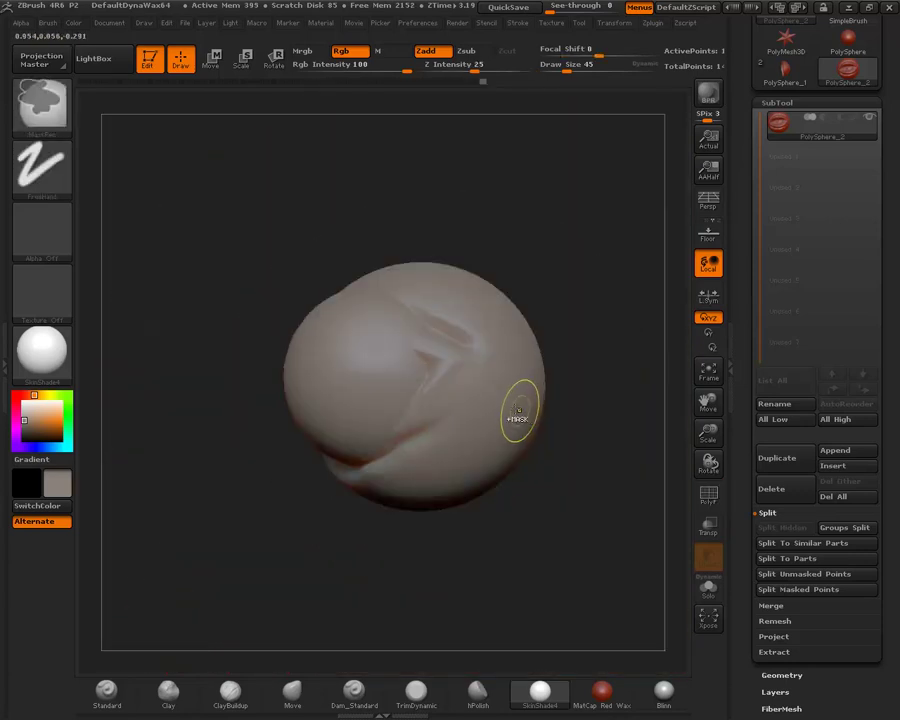
{"action": "left_click", "coordinate": [527, 394], "text": "ctrl"}
{"action": "left_click_drag", "start_coordinate": [584, 256], "coordinate": [388, 297]}
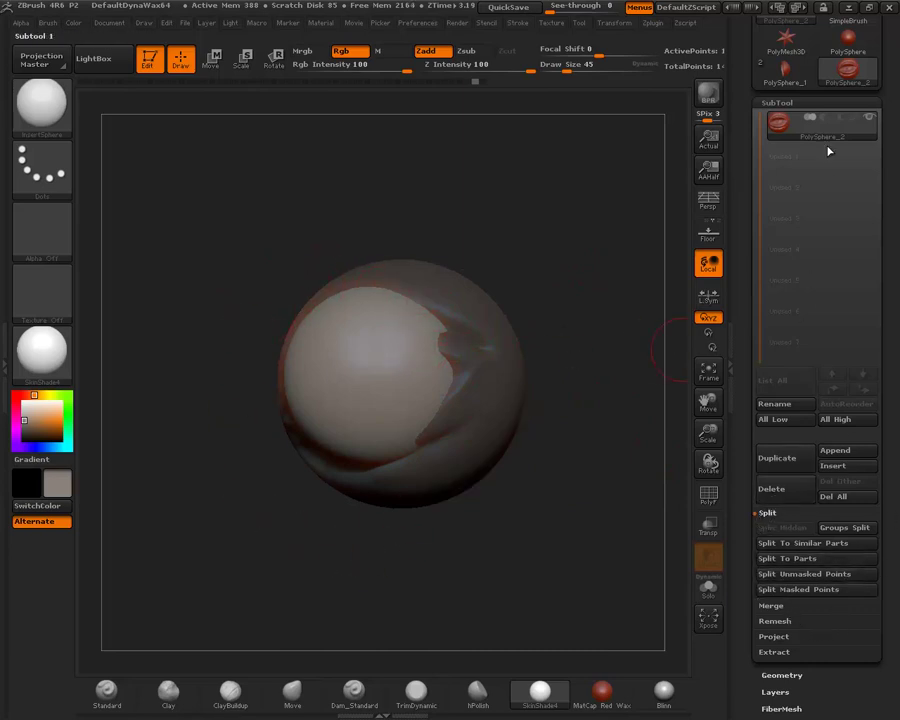
{"action": "left_click", "coordinate": [42, 105]}
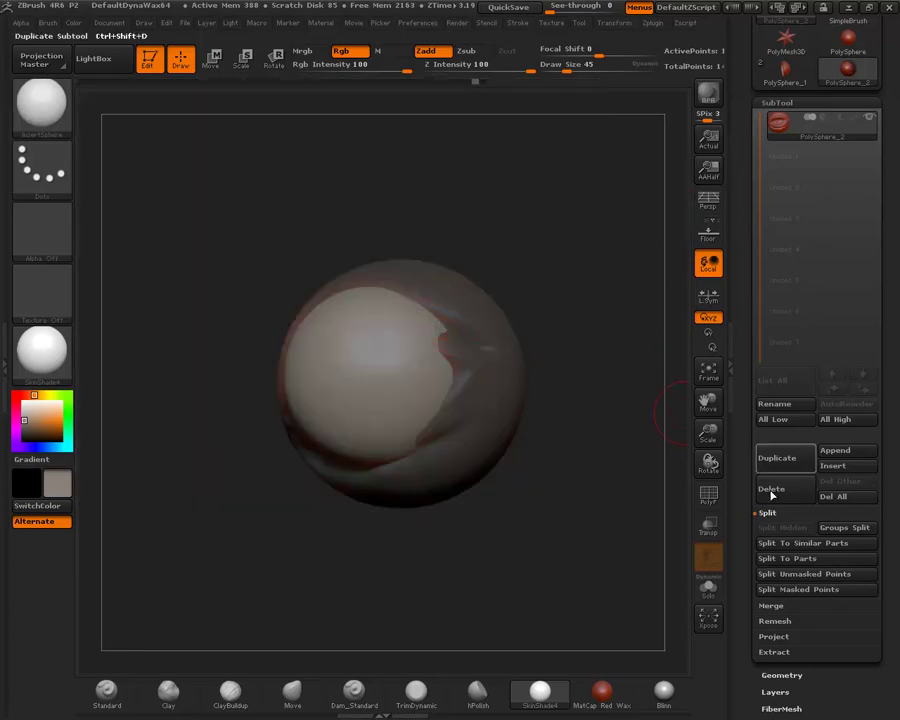
{"action": "left_click", "coordinate": [803, 580]}
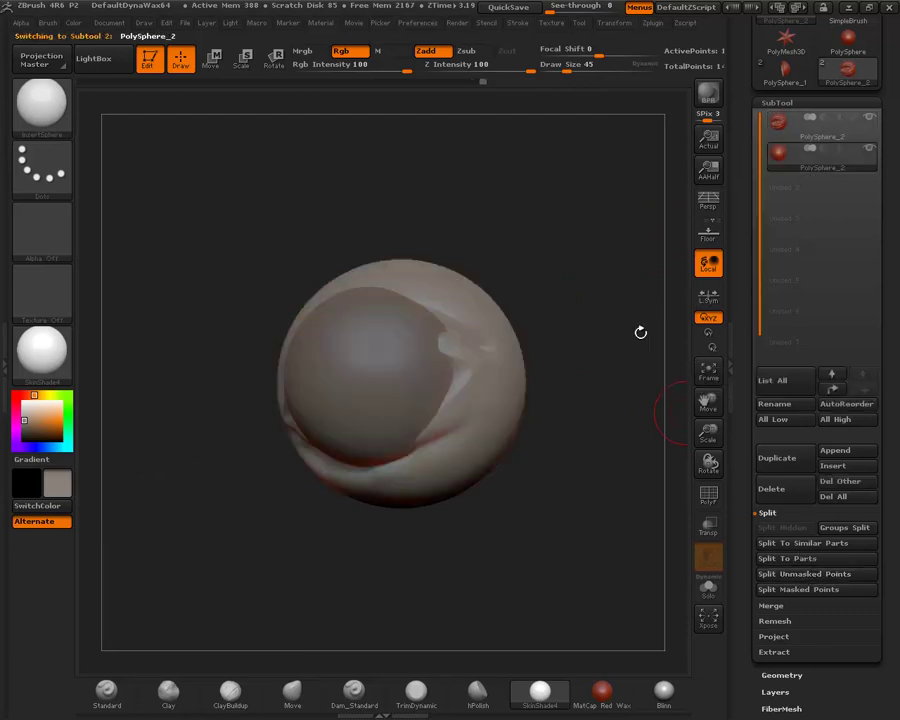
Select the first subtool and take the Move brush at size about 140, previewing it in Solo
{"action": "left_click", "coordinate": [779, 152]}
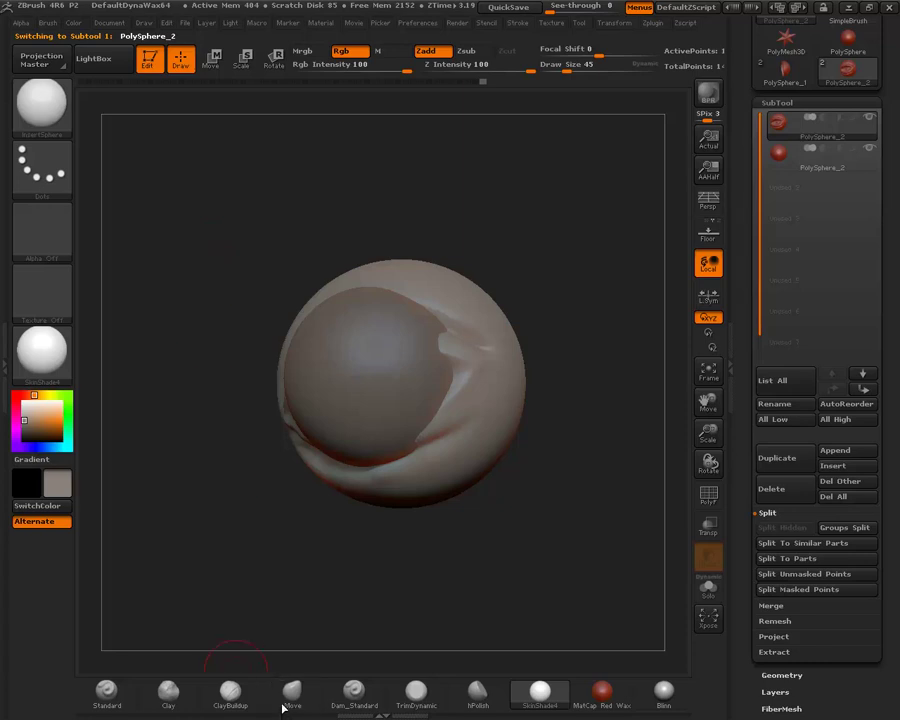
{"action": "left_click", "coordinate": [292, 690]}
{"action": "left_click_drag", "start_coordinate": [565, 71], "coordinate": [601, 82]}
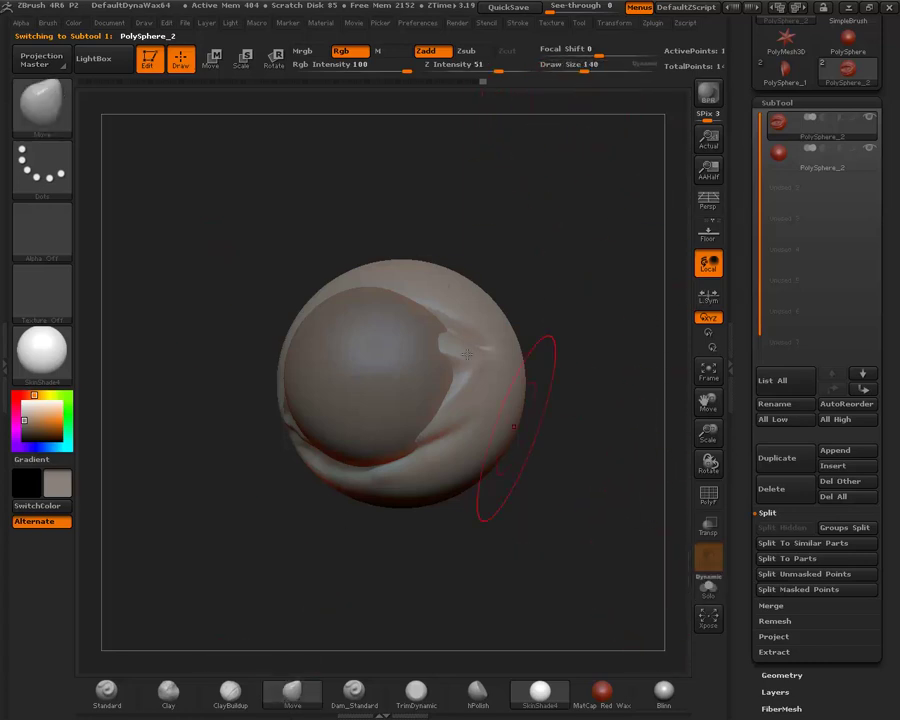
{"action": "left_click", "coordinate": [708, 589]}
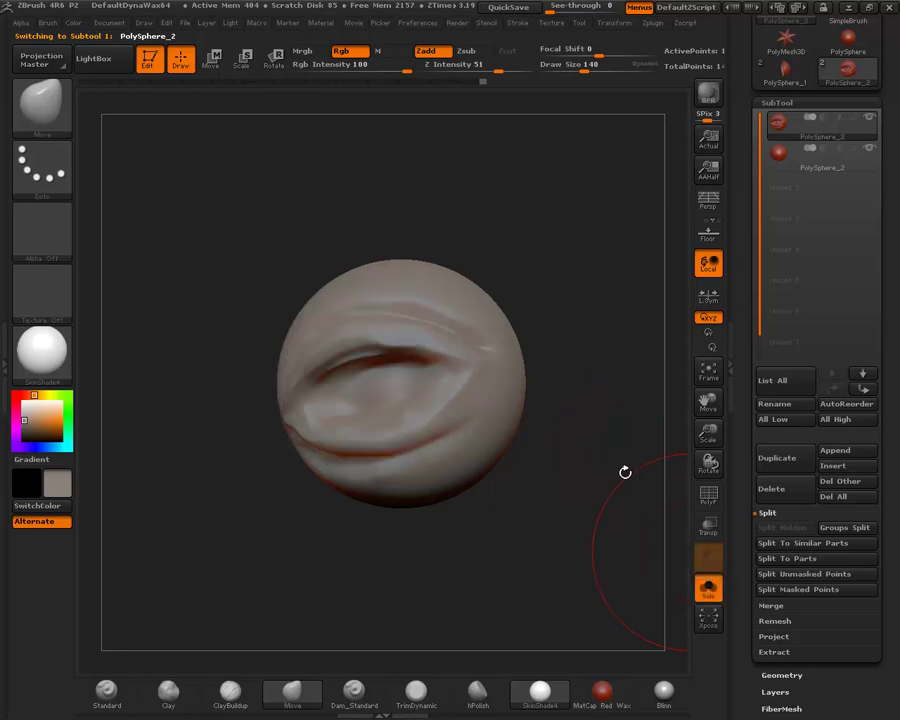
{"action": "left_click_drag", "start_coordinate": [595, 366], "coordinate": [536, 386]}
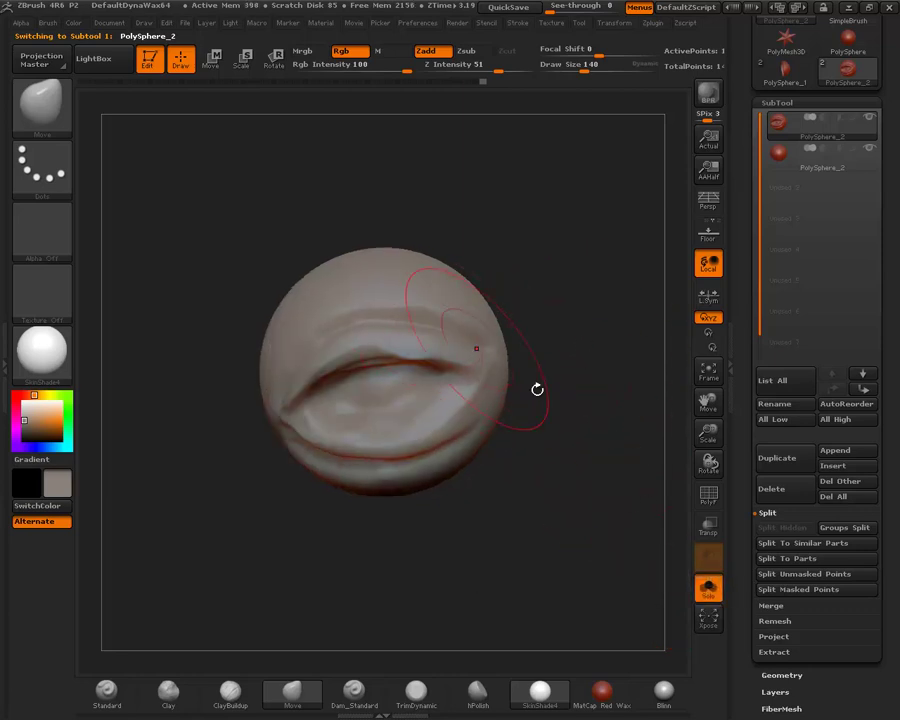
{"action": "left_click", "coordinate": [708, 590]}
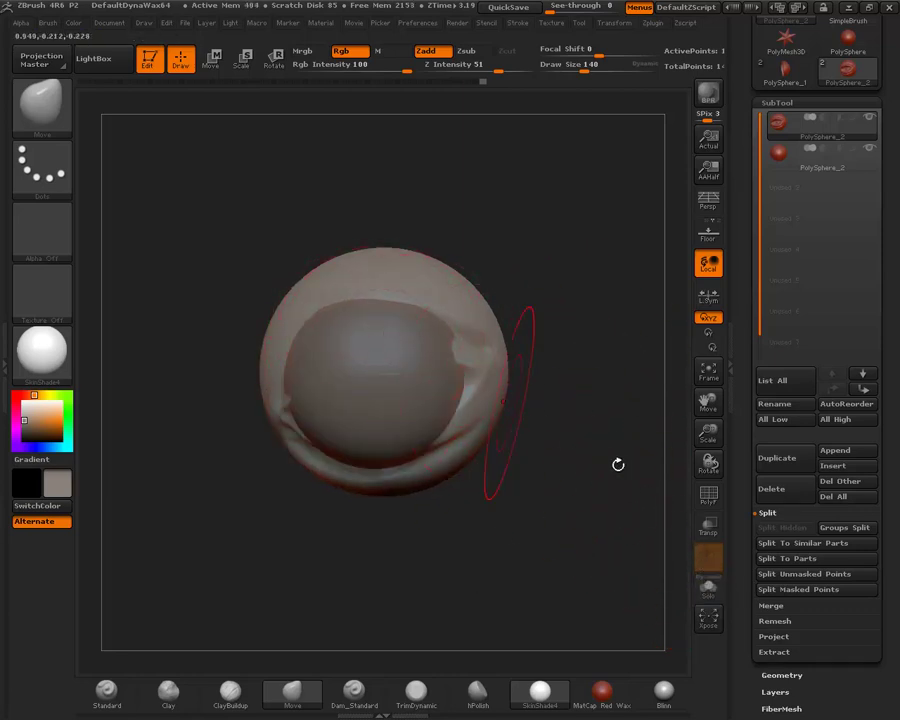
With Transp on, shift the inner eyeball up and right beneath the lid shell, then turn Transp off
{"action": "left_click", "coordinate": [708, 525]}
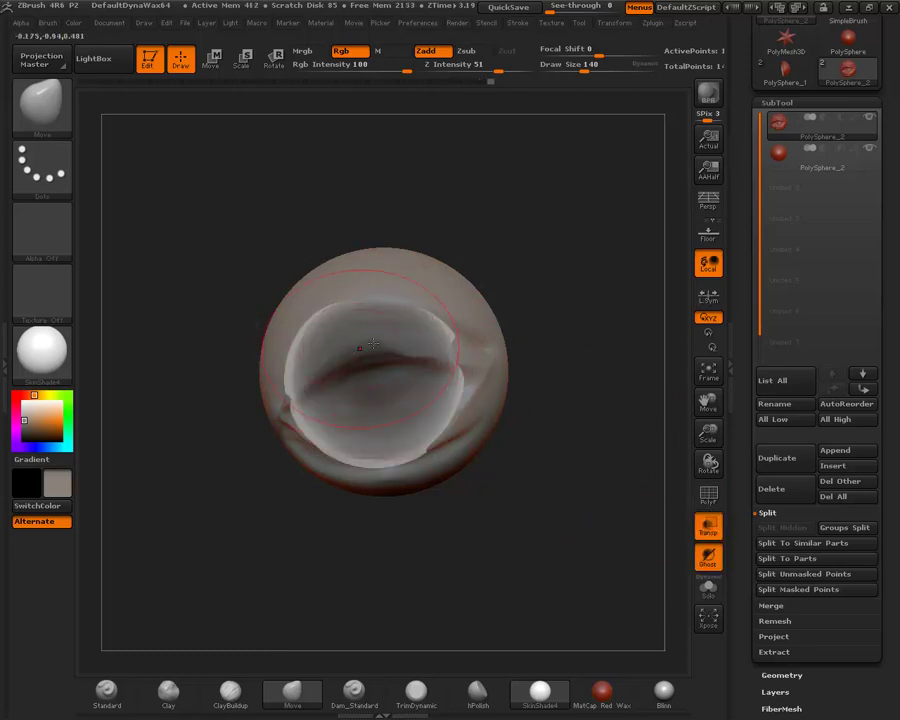
{"action": "mouse_move", "coordinate": [372, 344]}
{"action": "left_mouse_down"}
{"action": "mouse_move", "coordinate": [443, 321]}
{"action": "mouse_move", "coordinate": [304, 357]}
{"action": "left_mouse_up"}
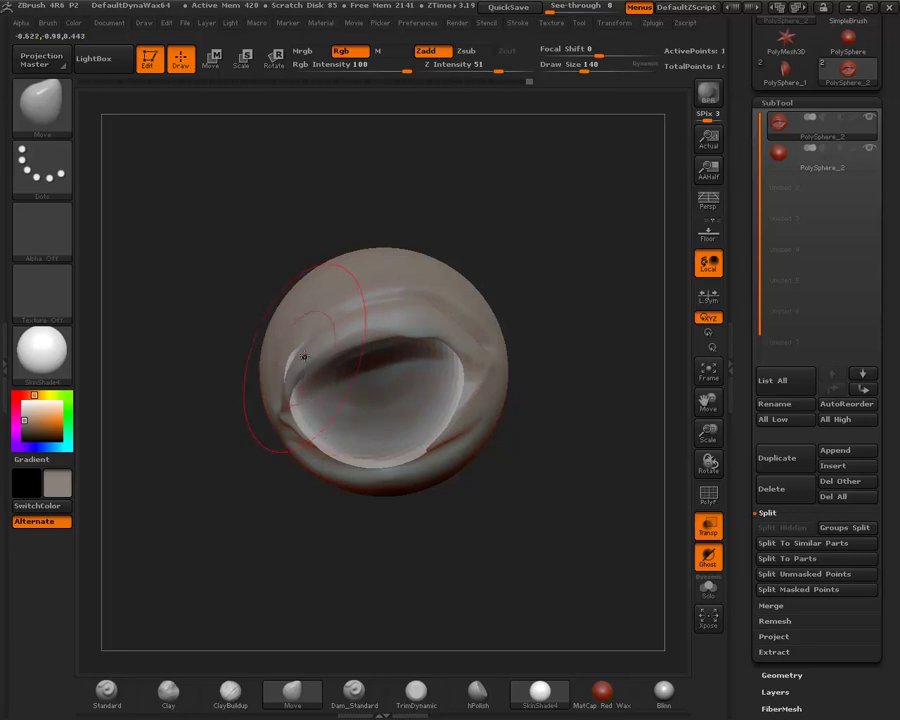
{"action": "mouse_move", "coordinate": [584, 352]}
{"action": "left_mouse_down"}
{"action": "mouse_move", "coordinate": [429, 325]}
{"action": "mouse_move", "coordinate": [352, 465]}
{"action": "mouse_move", "coordinate": [464, 458]}
{"action": "left_mouse_up"}
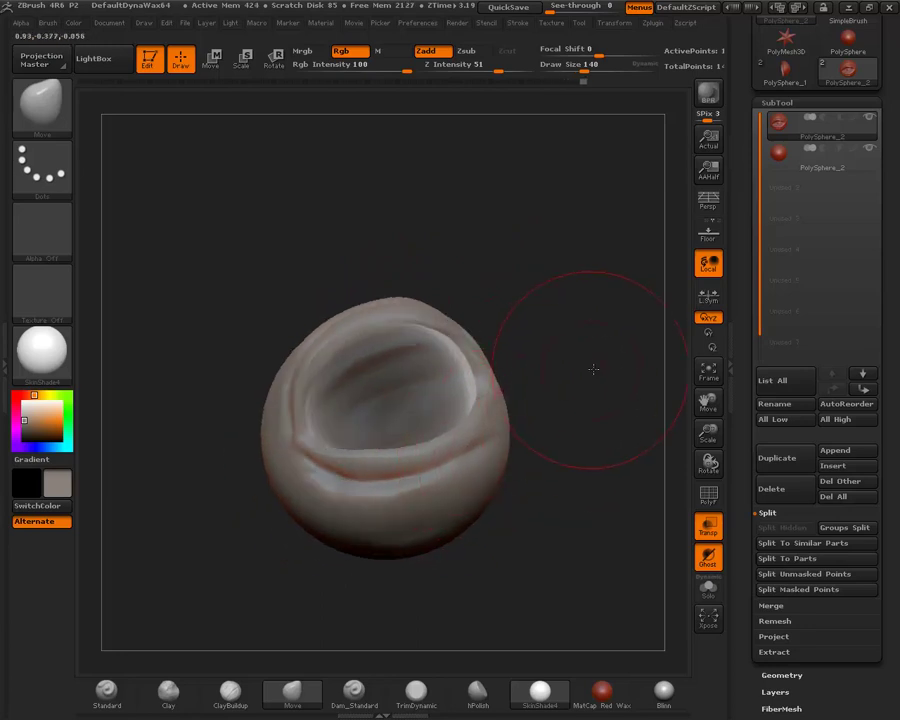
{"action": "mouse_move", "coordinate": [590, 366]}
{"action": "left_mouse_down"}
{"action": "mouse_move", "coordinate": [728, 436]}
{"action": "mouse_move", "coordinate": [714, 525]}
{"action": "left_mouse_up"}
{"action": "left_click", "coordinate": [714, 525]}
Orbit around the model to check the eyeball's fit and reset draw size to 45
{"action": "mouse_move", "coordinate": [626, 466]}
{"action": "left_mouse_down"}
{"action": "mouse_move", "coordinate": [618, 380]}
{"action": "mouse_move", "coordinate": [326, 386]}
{"action": "left_mouse_up"}
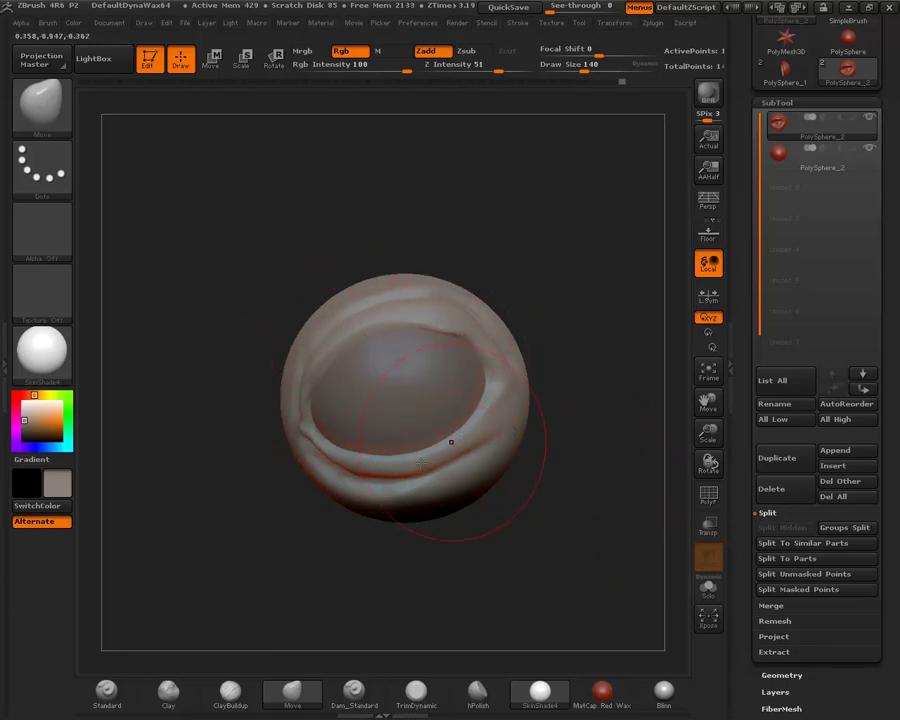
{"action": "mouse_move", "coordinate": [619, 482]}
{"action": "left_mouse_down"}
{"action": "mouse_move", "coordinate": [660, 520]}
{"action": "mouse_move", "coordinate": [582, 578]}
{"action": "mouse_move", "coordinate": [600, 96]}
{"action": "mouse_move", "coordinate": [547, 64]}
{"action": "mouse_move", "coordinate": [568, 71]}
{"action": "left_mouse_up"}
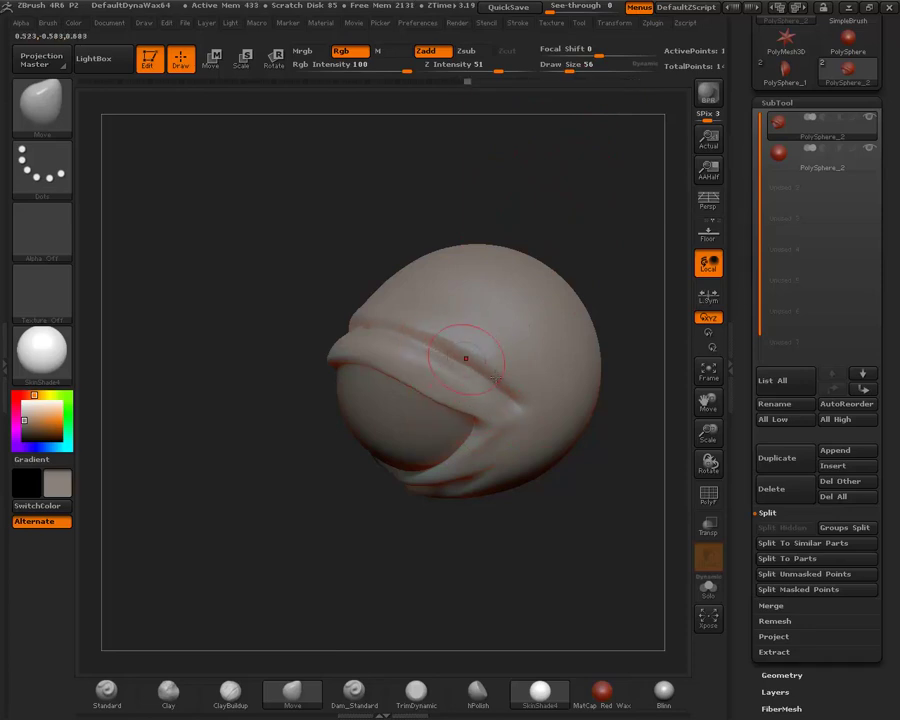
{"action": "left_click_drag", "start_coordinate": [628, 181], "coordinate": [446, 410]}
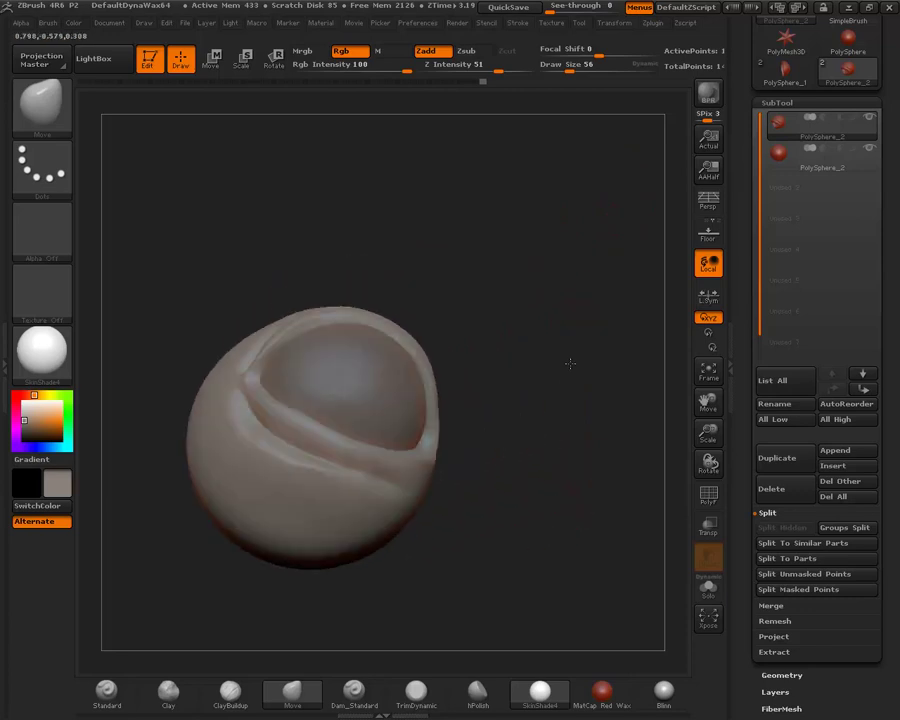
{"action": "mouse_move", "coordinate": [552, 509]}
{"action": "left_mouse_down"}
{"action": "mouse_move", "coordinate": [588, 378]}
{"action": "mouse_move", "coordinate": [524, 442]}
{"action": "mouse_move", "coordinate": [461, 541]}
{"action": "left_mouse_up"}
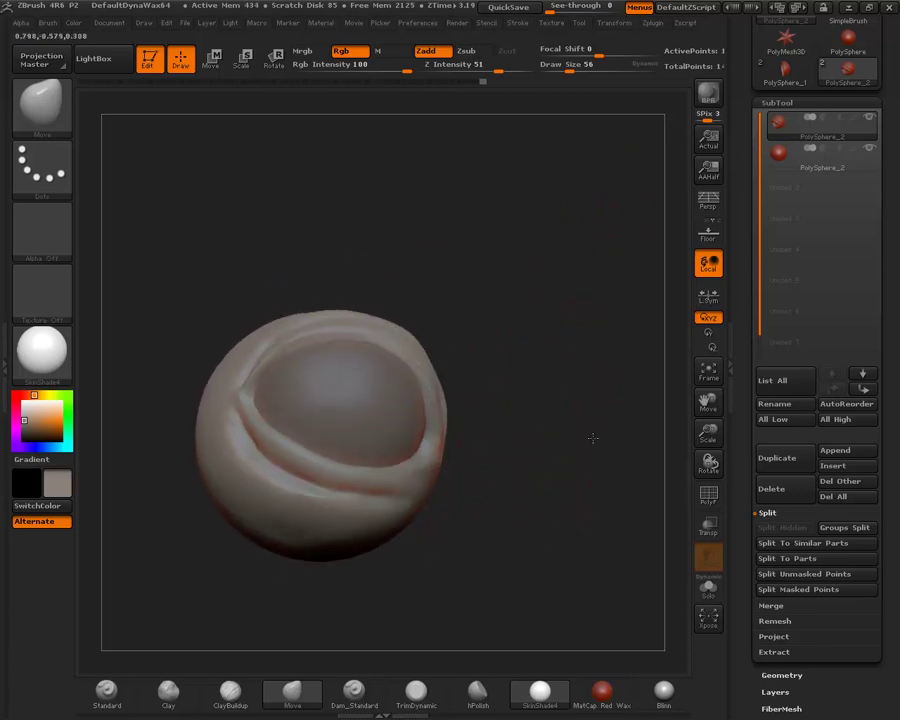
{"action": "mouse_move", "coordinate": [592, 438]}
{"action": "left_mouse_down"}
{"action": "mouse_move", "coordinate": [629, 437]}
{"action": "mouse_move", "coordinate": [750, 184]}
{"action": "left_mouse_up"}
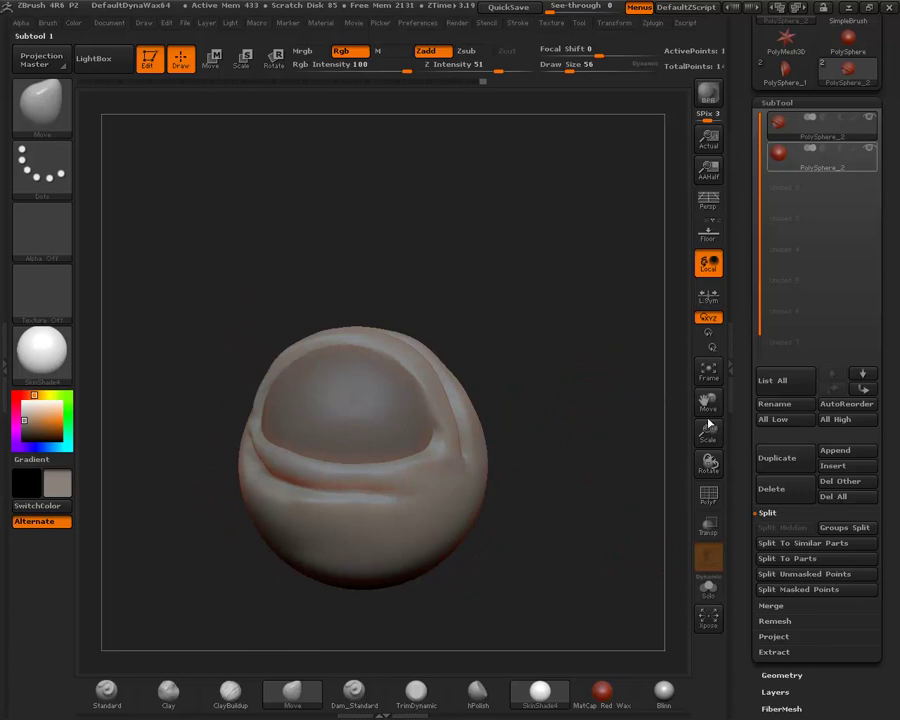
{"action": "left_click_drag", "start_coordinate": [613, 497], "coordinate": [559, 358]}
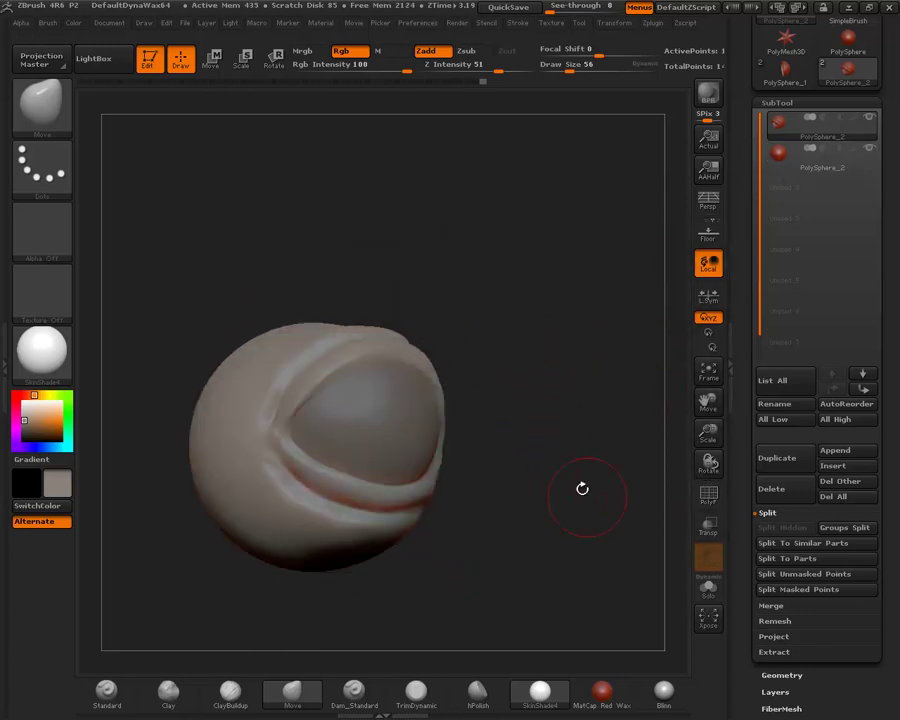
{"action": "mouse_move", "coordinate": [582, 488]}
{"action": "left_mouse_down"}
{"action": "mouse_move", "coordinate": [576, 462]}
{"action": "mouse_move", "coordinate": [604, 586]}
{"action": "mouse_move", "coordinate": [634, 484]}
{"action": "left_mouse_up"}
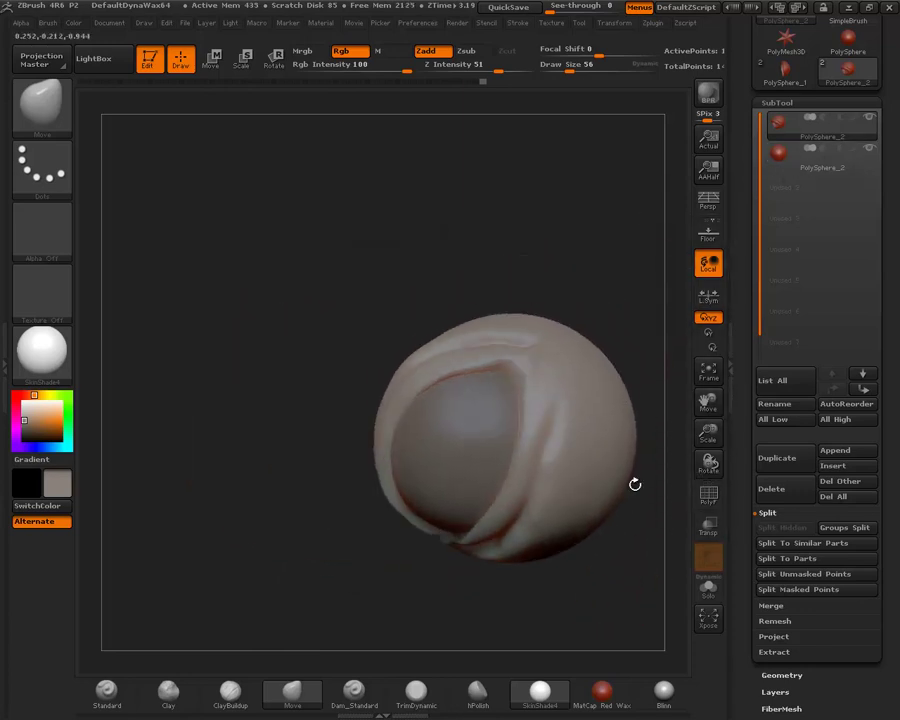
{"action": "left_click_drag", "start_coordinate": [606, 287], "coordinate": [400, 195], "text": "alt"}
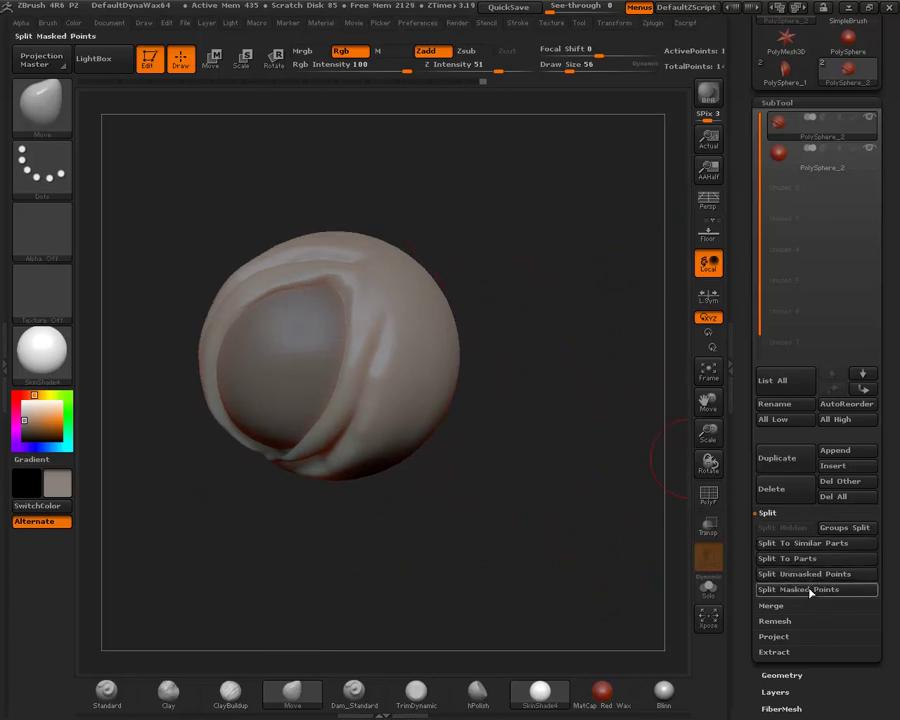
{"action": "left_click_drag", "start_coordinate": [557, 265], "coordinate": [621, 207]}
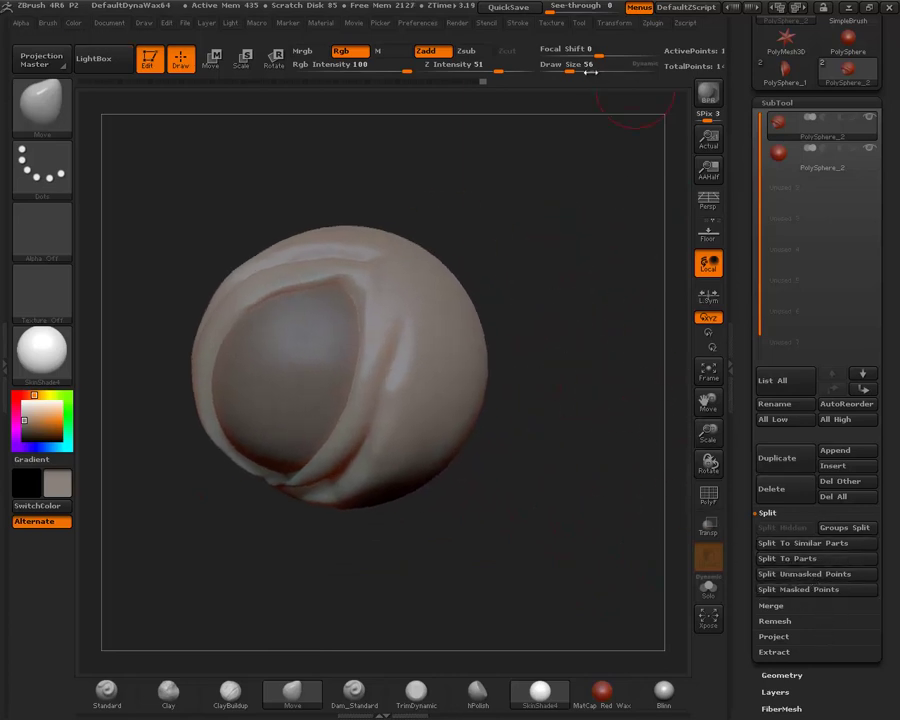
{"action": "mouse_move", "coordinate": [590, 72]}
{"action": "left_mouse_down"}
{"action": "mouse_move", "coordinate": [555, 64]}
{"action": "mouse_move", "coordinate": [572, 66]}
{"action": "left_mouse_up"}
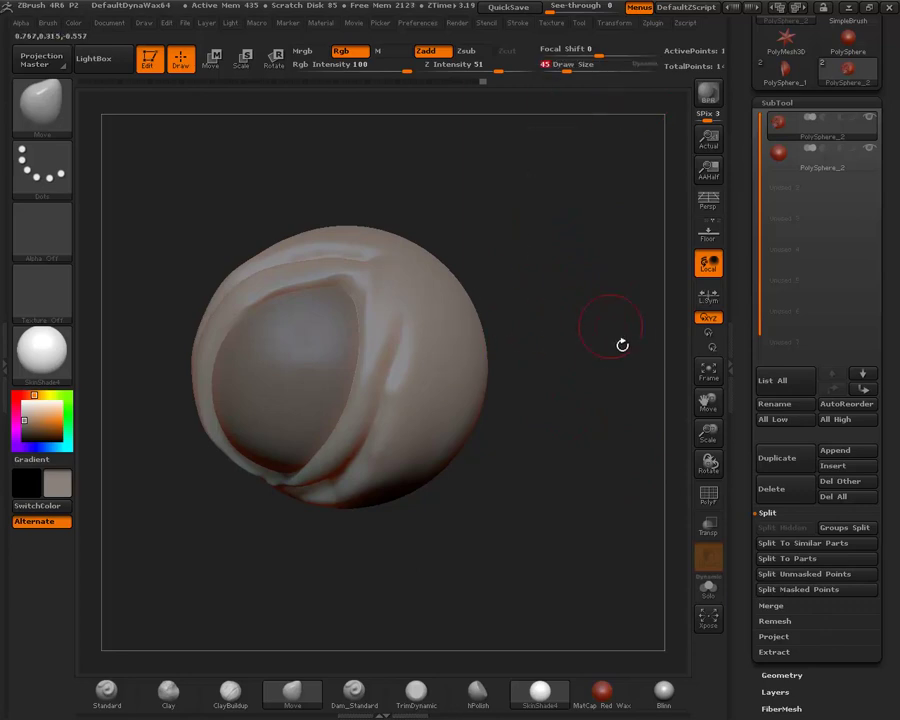
{"action": "left_click_drag", "start_coordinate": [622, 344], "coordinate": [458, 346]}
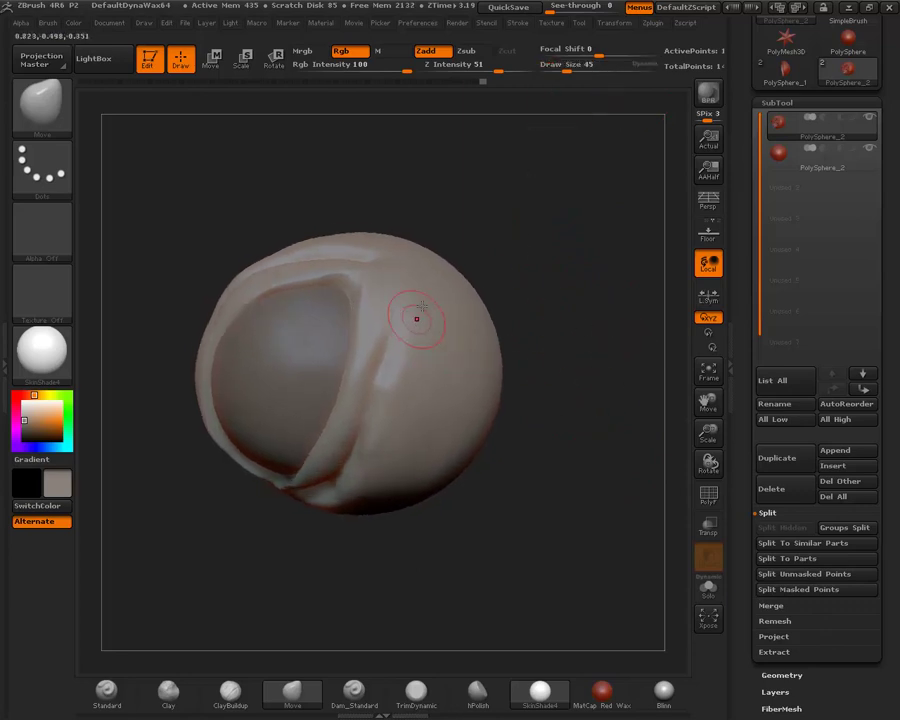
Carve short creases along the upper eyelid fold with the Dam_Standard brush
{"action": "left_click", "coordinate": [354, 690]}
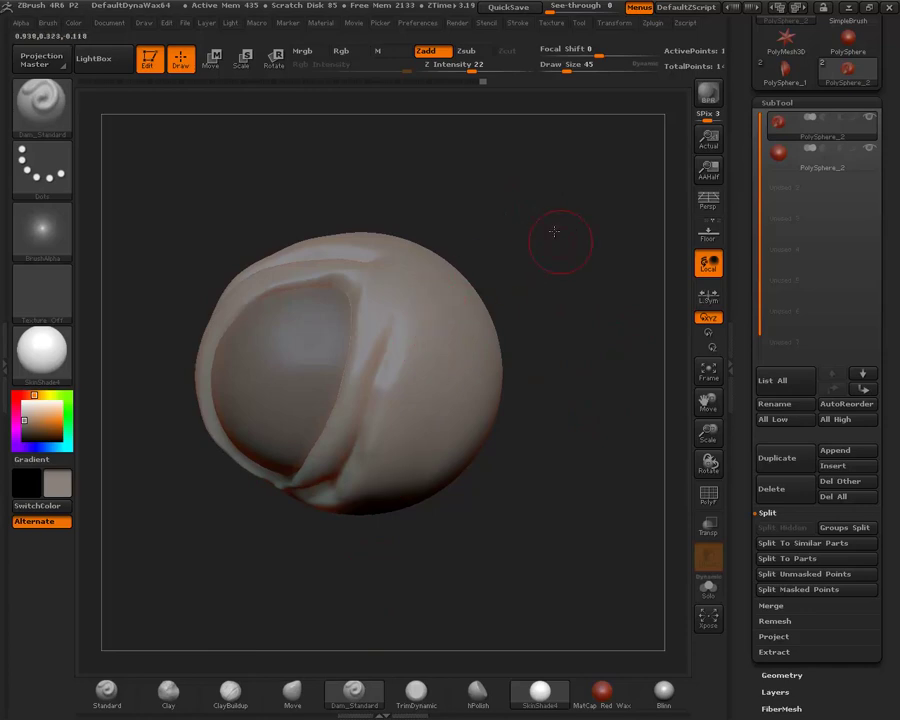
{"action": "mouse_move", "coordinate": [553, 232]}
{"action": "left_mouse_down"}
{"action": "mouse_move", "coordinate": [426, 271]}
{"action": "mouse_move", "coordinate": [403, 372]}
{"action": "left_mouse_up"}
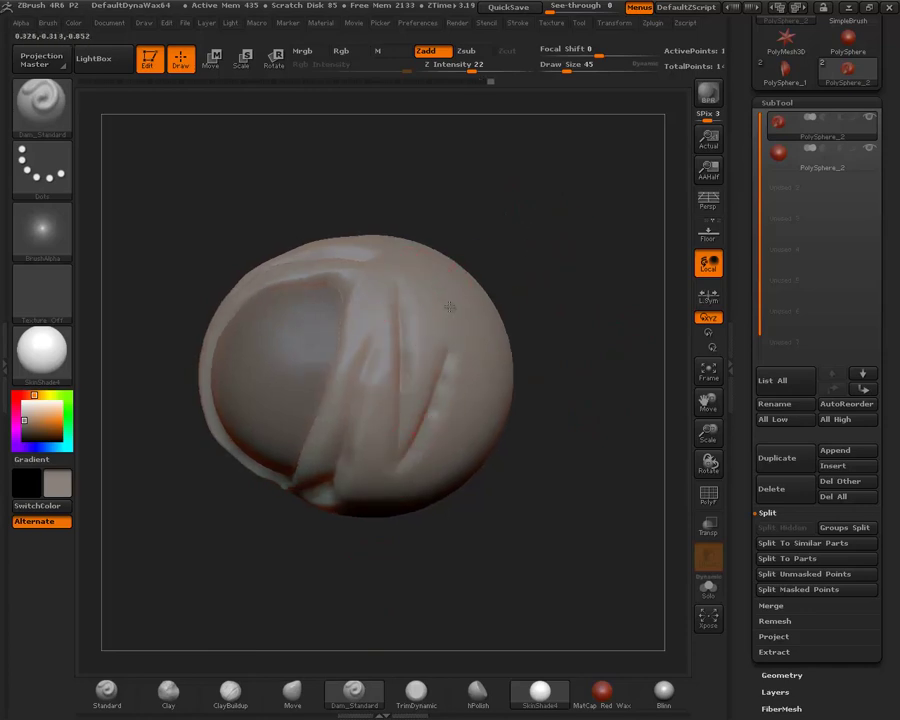
{"action": "left_click_drag", "start_coordinate": [440, 388], "coordinate": [447, 300]}
{"action": "left_click_drag", "start_coordinate": [566, 275], "coordinate": [466, 278]}
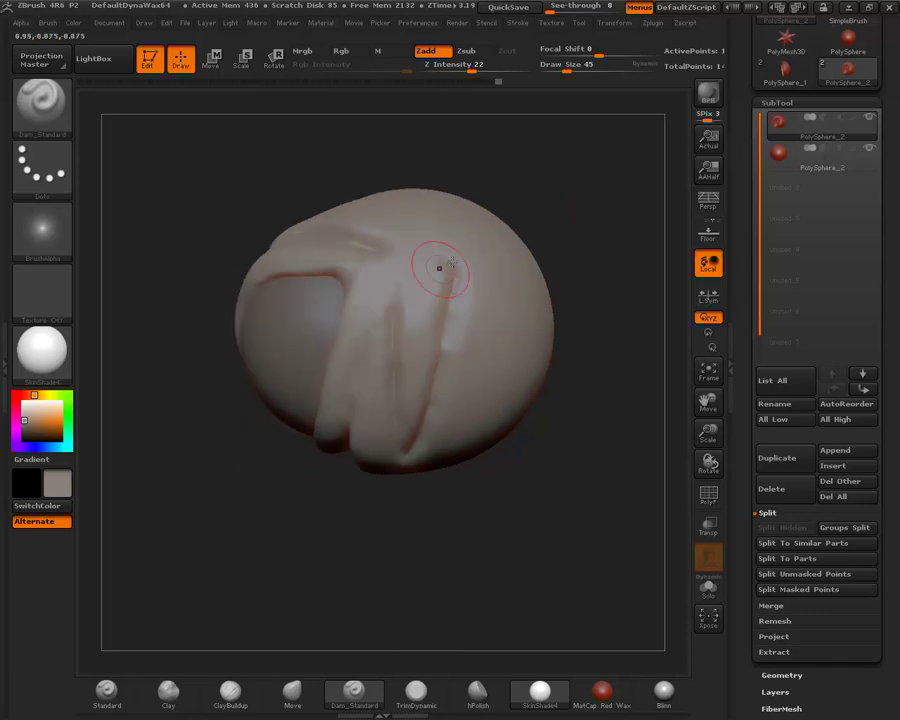
{"action": "left_click_drag", "start_coordinate": [391, 285], "coordinate": [393, 292]}
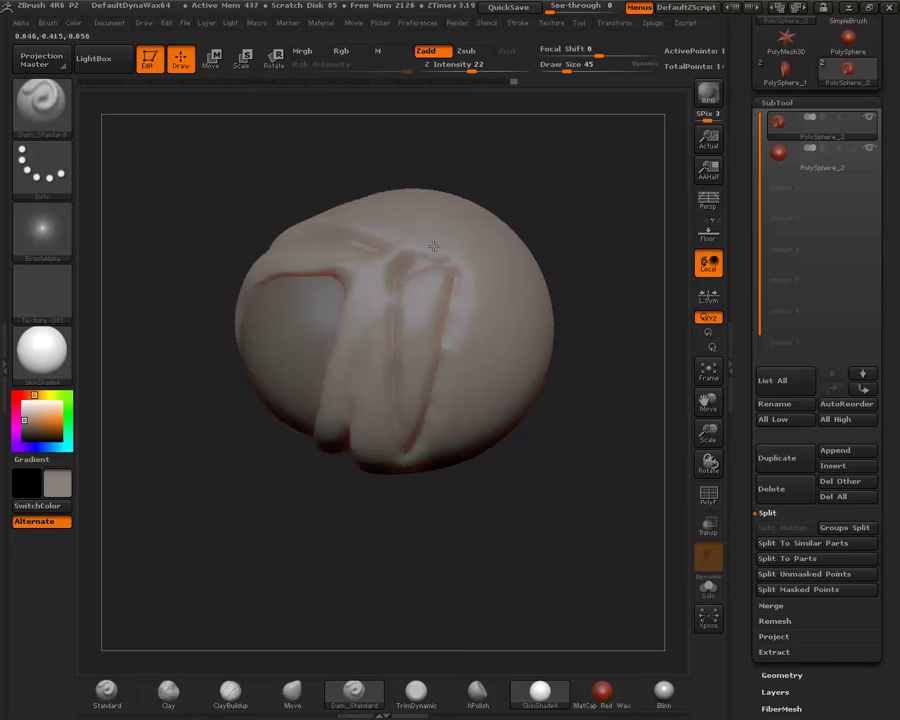
{"action": "left_click_drag", "start_coordinate": [447, 260], "coordinate": [421, 268]}
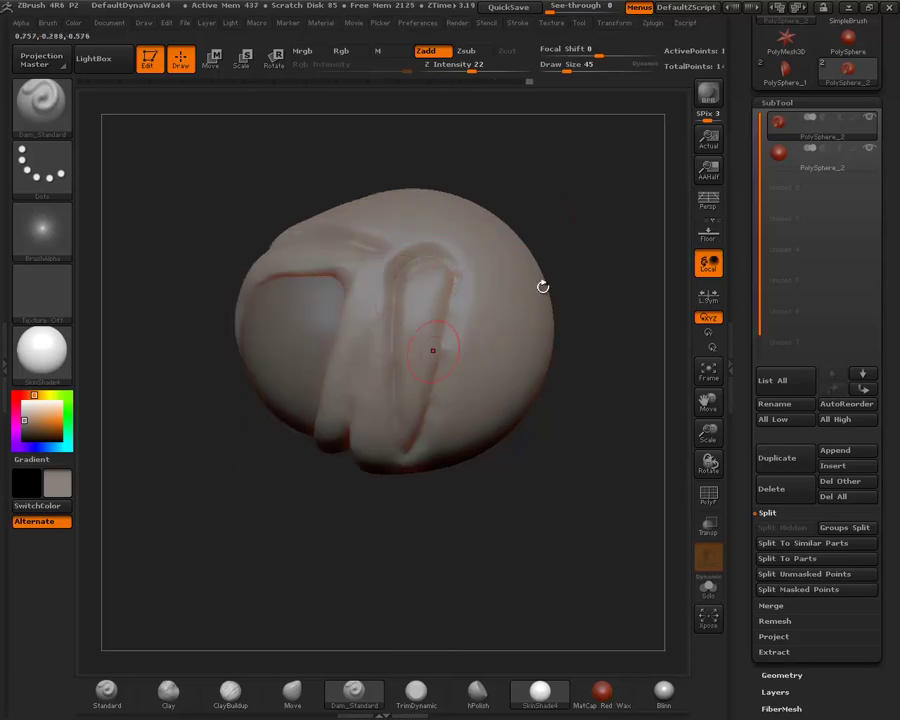
{"action": "left_click_drag", "start_coordinate": [545, 288], "coordinate": [401, 266]}
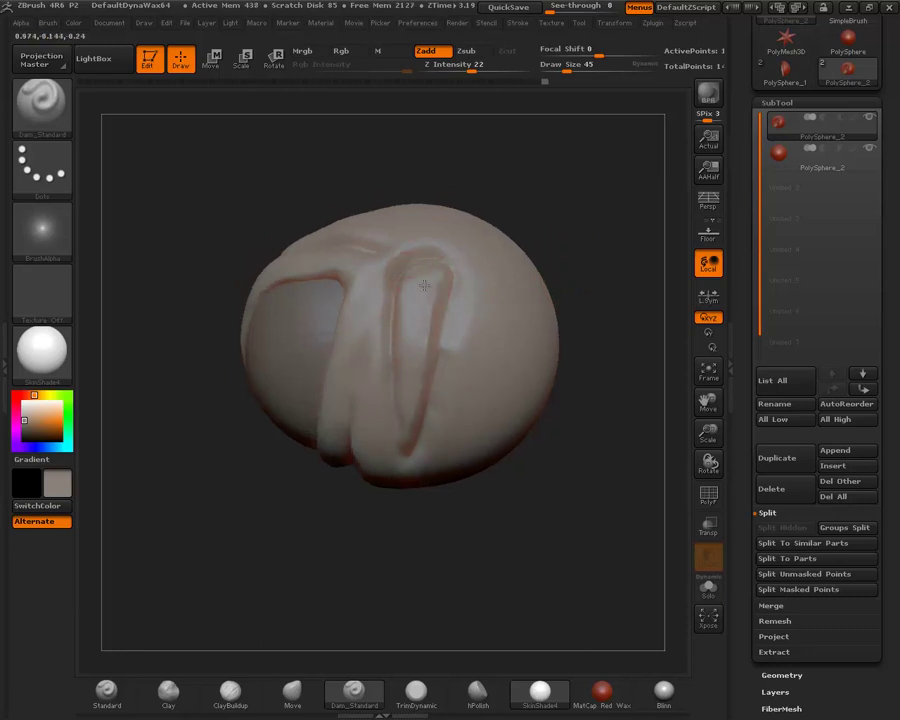
Lightly Shift-smooth the freshly carved grooves and orbit to check them
{"action": "mouse_move", "coordinate": [538, 533]}
{"action": "left_mouse_down"}
{"action": "mouse_move", "coordinate": [382, 354]}
{"action": "mouse_move", "coordinate": [408, 333]}
{"action": "left_mouse_up"}
{"action": "left_click_drag", "start_coordinate": [580, 400], "coordinate": [628, 321]}
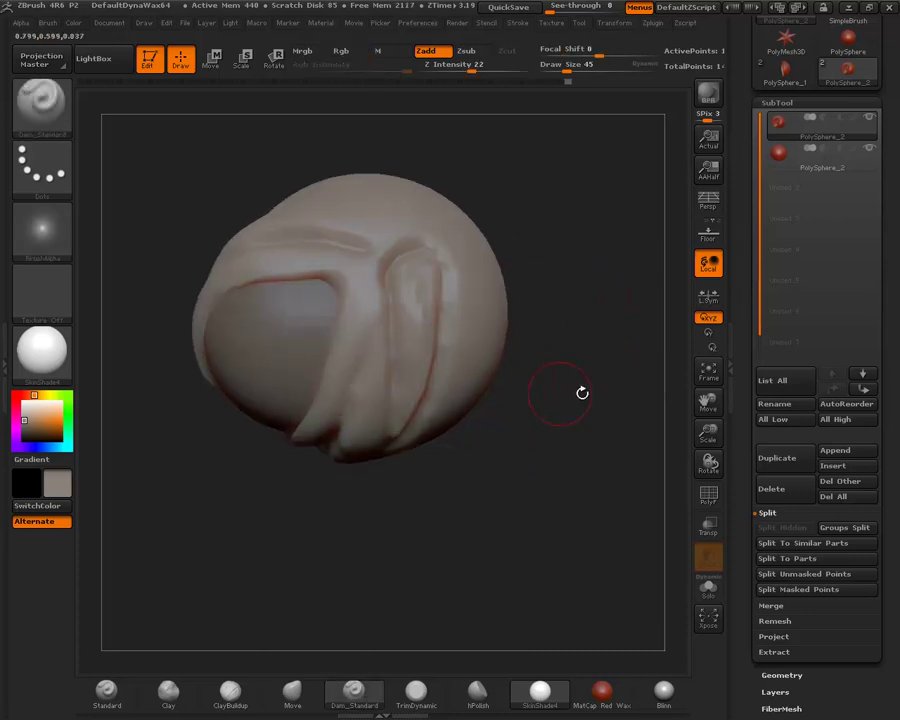
{"action": "mouse_move", "coordinate": [582, 393]}
{"action": "left_mouse_down"}
{"action": "mouse_move", "coordinate": [618, 472]}
{"action": "mouse_move", "coordinate": [626, 466]}
{"action": "mouse_move", "coordinate": [596, 426]}
{"action": "mouse_move", "coordinate": [536, 248]}
{"action": "mouse_move", "coordinate": [408, 261]}
{"action": "mouse_move", "coordinate": [380, 455]}
{"action": "left_mouse_up"}
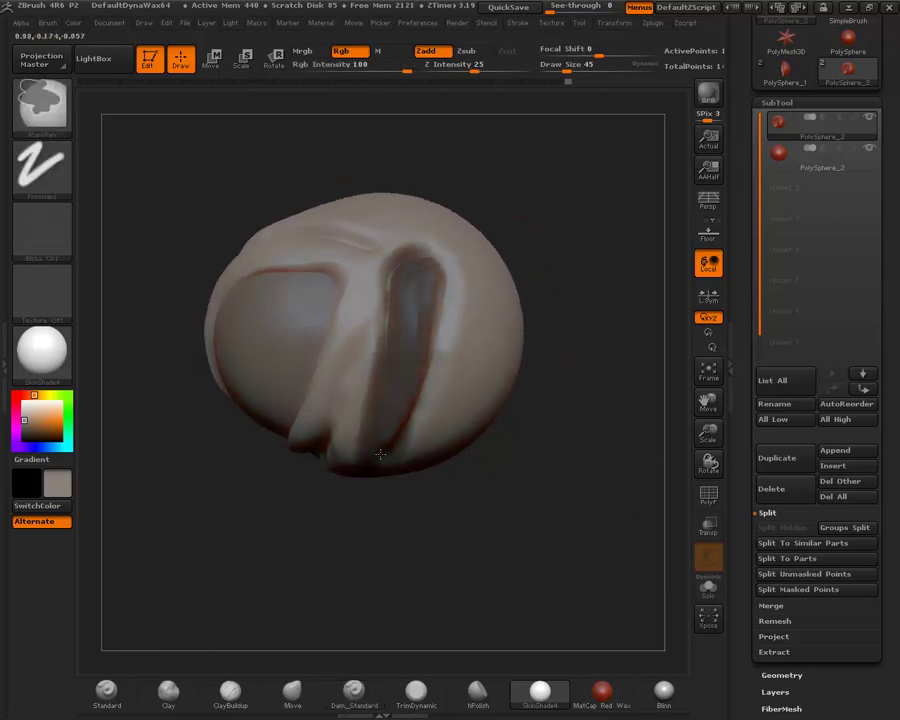
Mask the long vertical groove on the eyelid shell, orbiting to check coverage
{"action": "mouse_move", "coordinate": [417, 326]}
{"action": "left_mouse_down", "text": "ctrl"}
{"action": "mouse_move", "coordinate": [310, 195]}
{"action": "mouse_move", "coordinate": [258, 240]}
{"action": "mouse_move", "coordinate": [256, 275]}
{"action": "left_mouse_up", "text": "ctrl"}
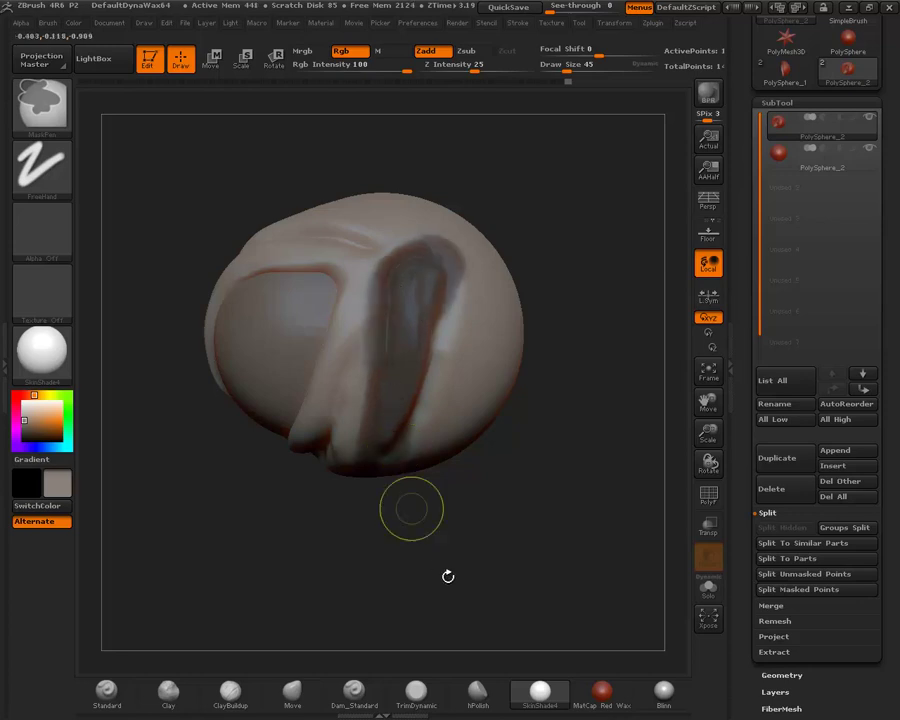
{"action": "mouse_move", "coordinate": [448, 573]}
{"action": "left_mouse_down"}
{"action": "mouse_move", "coordinate": [495, 400]}
{"action": "mouse_move", "coordinate": [609, 297]}
{"action": "mouse_move", "coordinate": [456, 235]}
{"action": "left_mouse_up"}
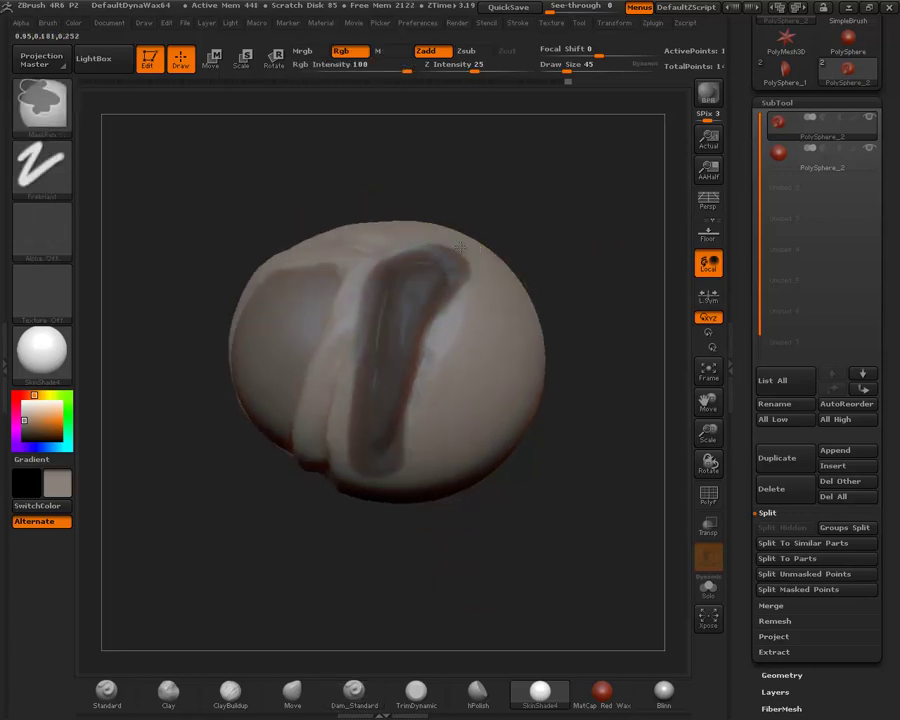
{"action": "left_click_drag", "start_coordinate": [570, 255], "coordinate": [462, 251]}
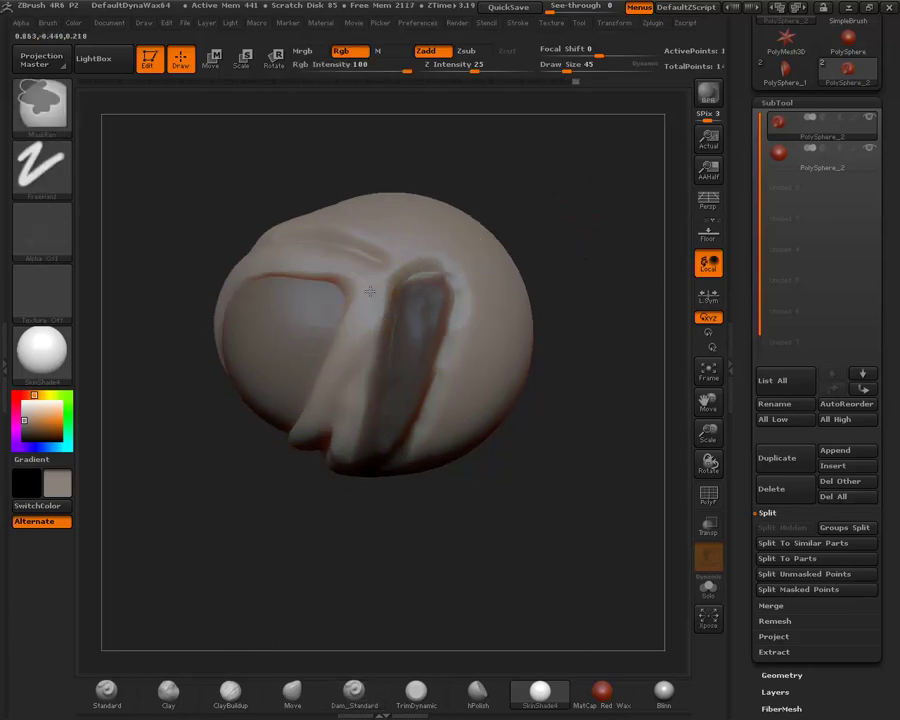
{"action": "left_click_drag", "start_coordinate": [394, 543], "coordinate": [346, 322]}
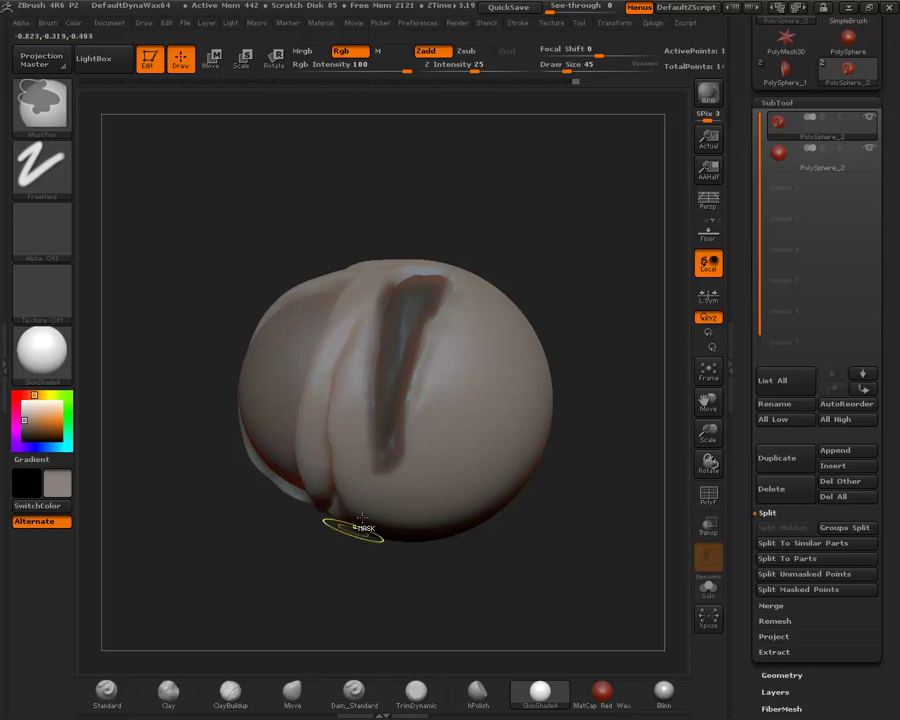
{"action": "left_click_drag", "start_coordinate": [352, 527], "coordinate": [398, 458]}
Alternate between Dam_Standard and MaskPen while orbiting to inspect the masked groove and ridges
{"action": "key", "text": "b"}
{"action": "key", "text": "d"}
{"action": "key", "text": "s"}
{"action": "mouse_move", "coordinate": [586, 201]}
{"action": "left_mouse_down"}
{"action": "mouse_move", "coordinate": [558, 254]}
{"action": "mouse_move", "coordinate": [477, 333]}
{"action": "mouse_move", "coordinate": [416, 332]}
{"action": "left_mouse_up"}
{"action": "key", "text": "b"}
{"action": "key", "text": "b"}
{"action": "key", "text": "l"}
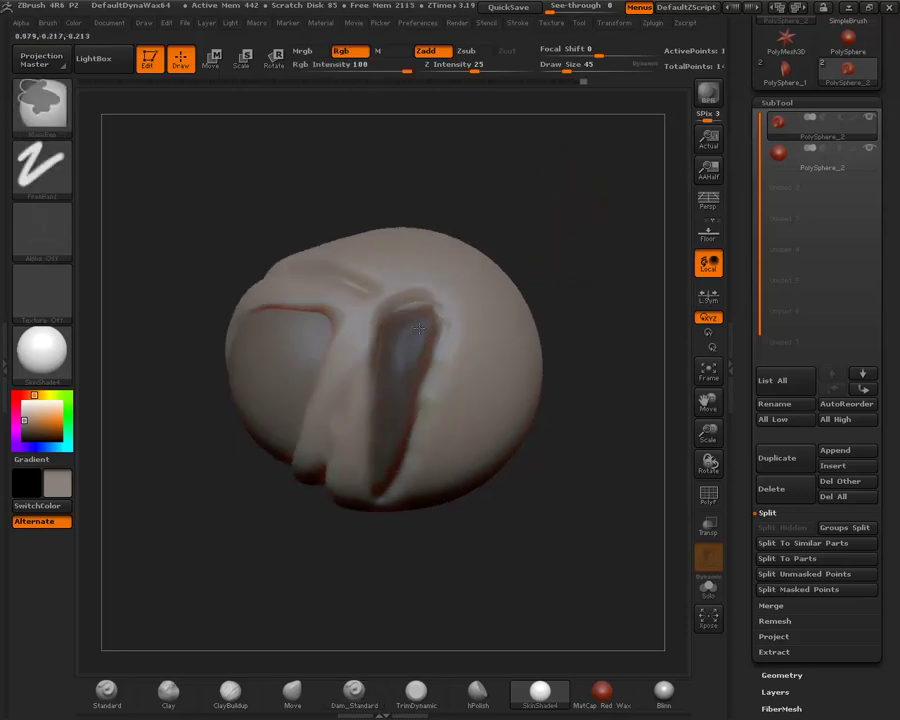
{"action": "left_click_drag", "start_coordinate": [550, 239], "coordinate": [415, 348]}
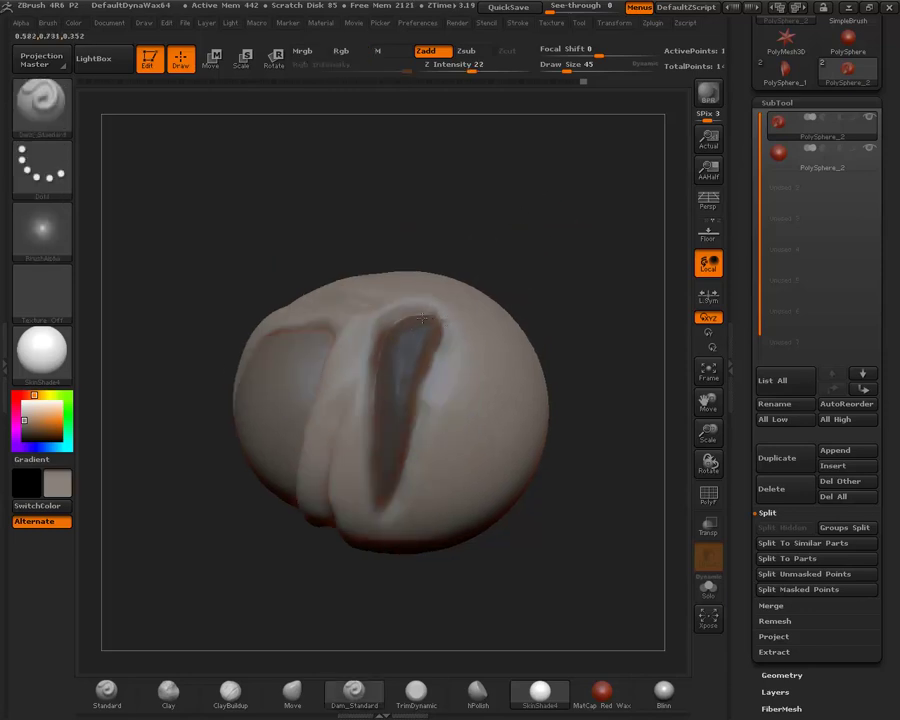
{"action": "key", "text": "b"}
{"action": "key", "text": "d"}
{"action": "key", "text": "s"}
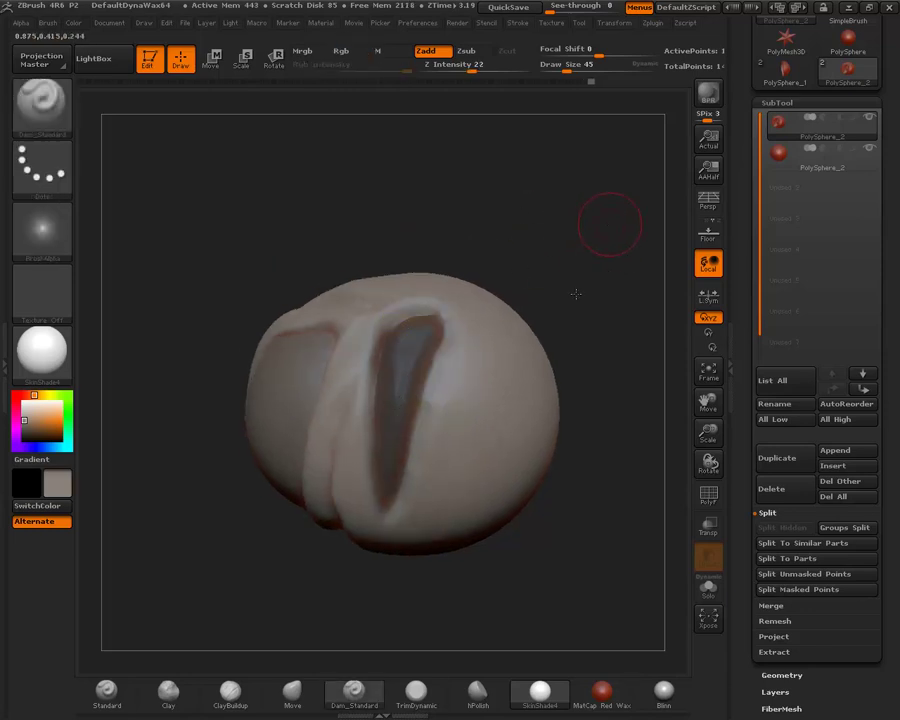
{"action": "left_click_drag", "start_coordinate": [574, 292], "coordinate": [606, 207]}
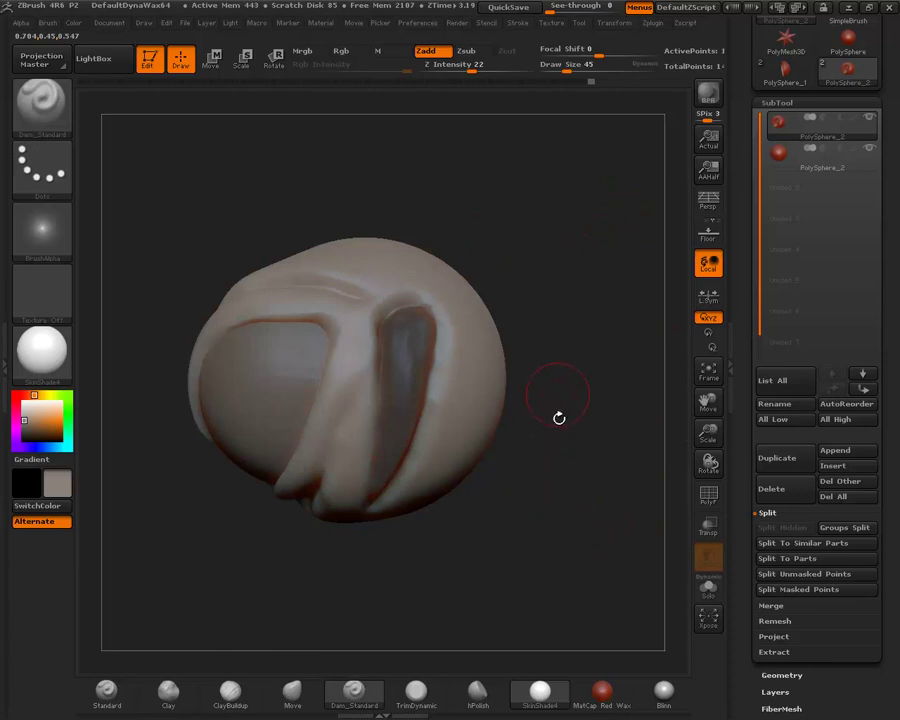
{"action": "mouse_move", "coordinate": [559, 418]}
{"action": "left_mouse_down"}
{"action": "mouse_move", "coordinate": [619, 605]}
{"action": "mouse_move", "coordinate": [516, 531]}
{"action": "mouse_move", "coordinate": [640, 560]}
{"action": "left_mouse_up"}
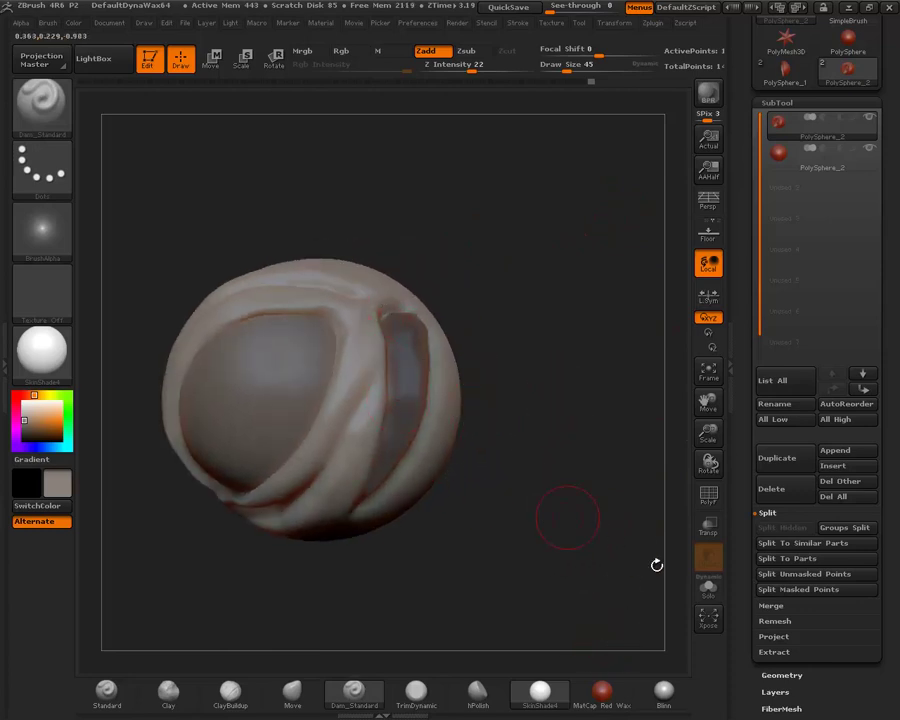
Split the masked points into a new crescent subtool and view it in Solo
{"action": "left_click", "coordinate": [795, 590]}
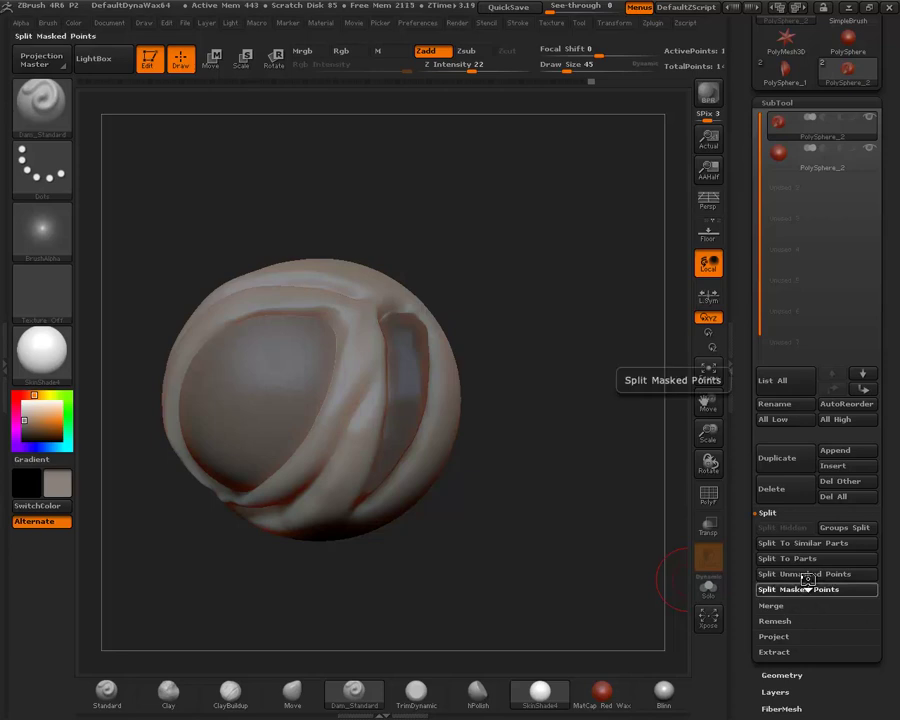
{"action": "left_click", "coordinate": [781, 155]}
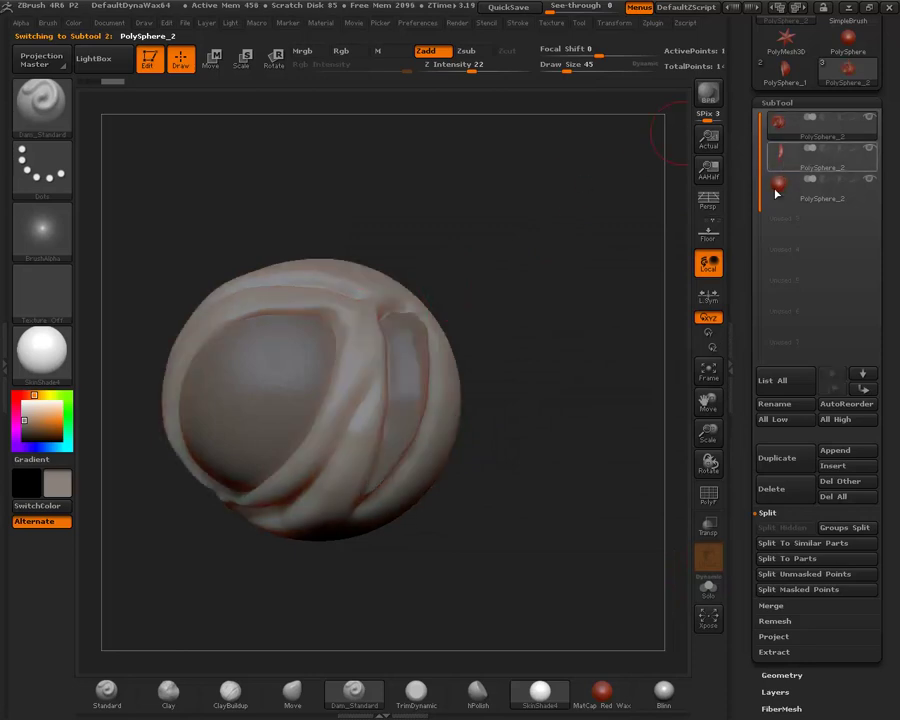
{"action": "left_click", "coordinate": [708, 590]}
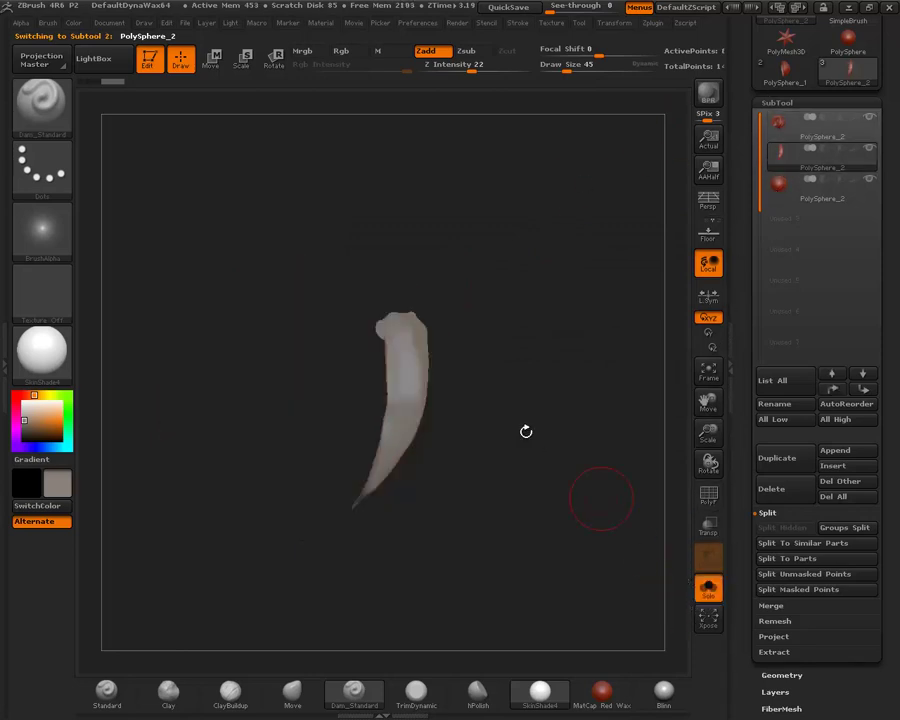
{"action": "left_click_drag", "start_coordinate": [522, 426], "coordinate": [603, 353]}
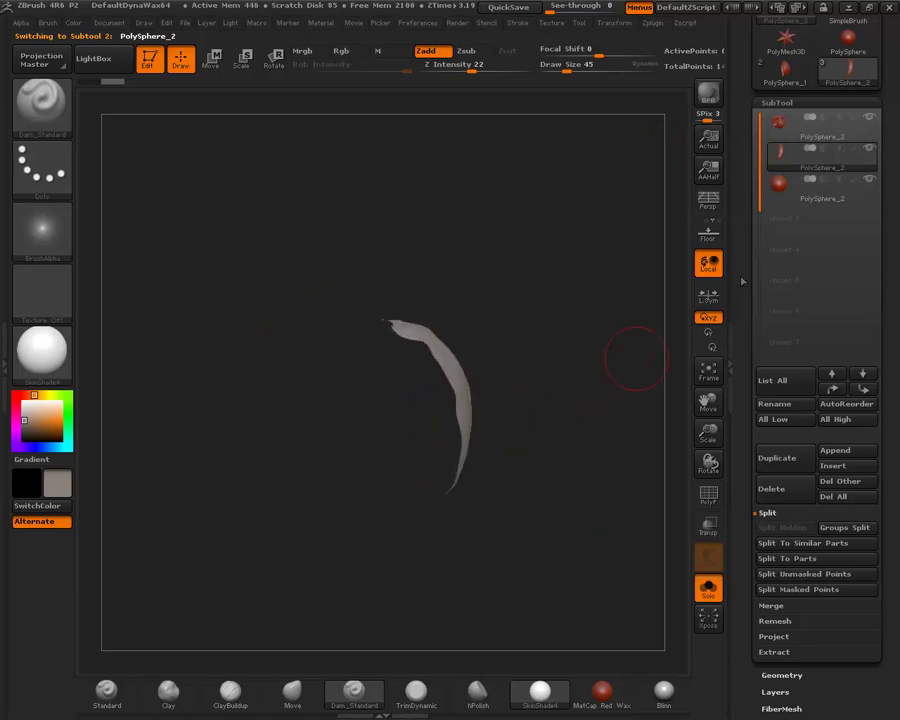
Reselect the eyelid shell subtool and inspect the opening left by the split
{"action": "left_click", "coordinate": [778, 124]}
{"action": "mouse_move", "coordinate": [608, 405]}
{"action": "left_mouse_down"}
{"action": "mouse_move", "coordinate": [520, 416]}
{"action": "mouse_move", "coordinate": [481, 410]}
{"action": "left_mouse_up"}
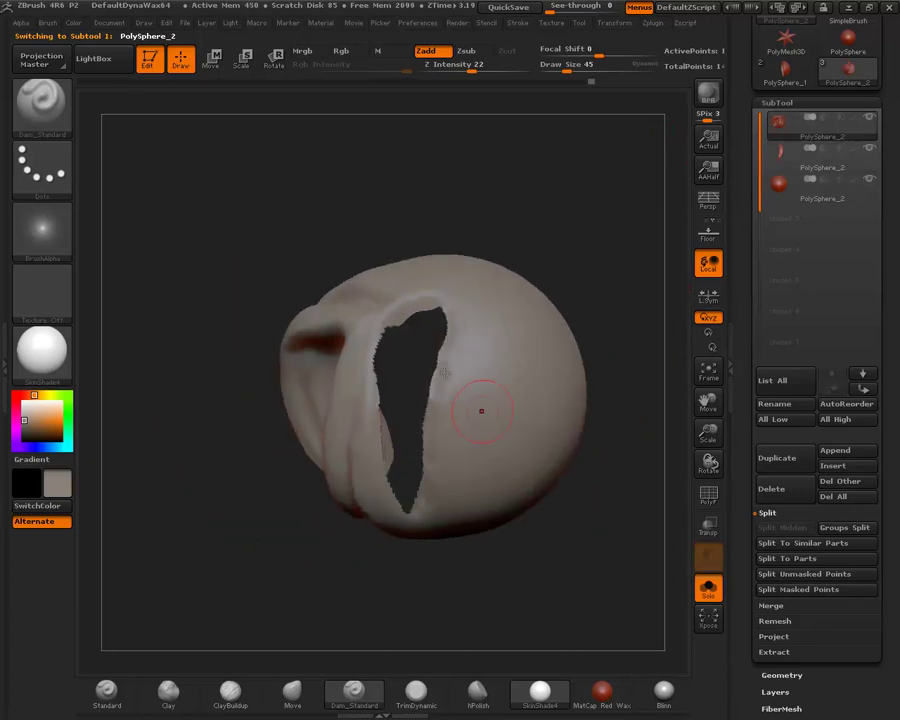
{"action": "left_click_drag", "start_coordinate": [479, 631], "coordinate": [437, 445]}
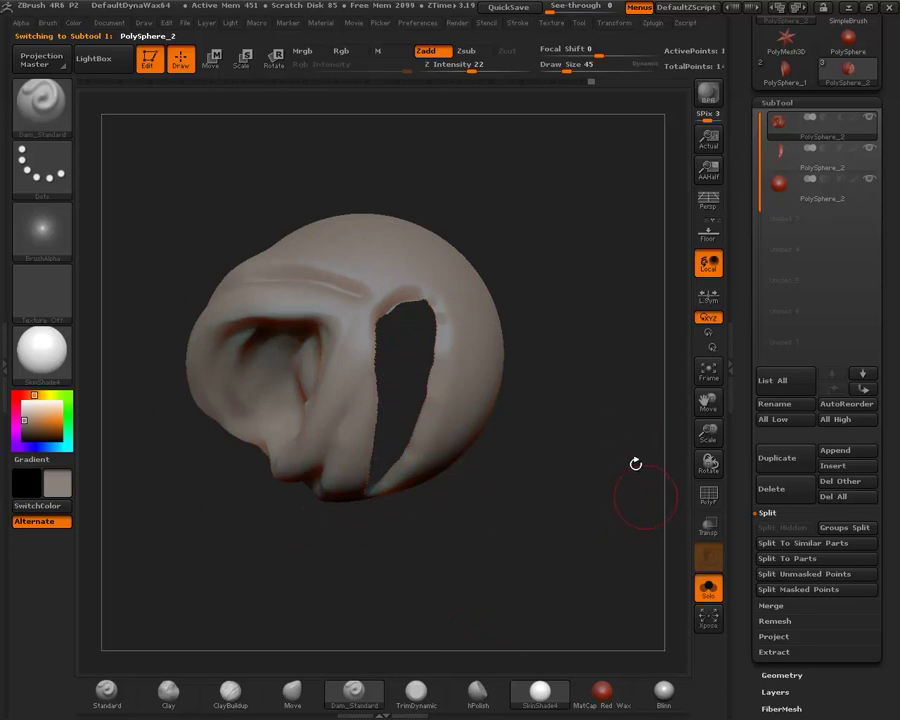
{"action": "left_click_drag", "start_coordinate": [658, 436], "coordinate": [652, 440]}
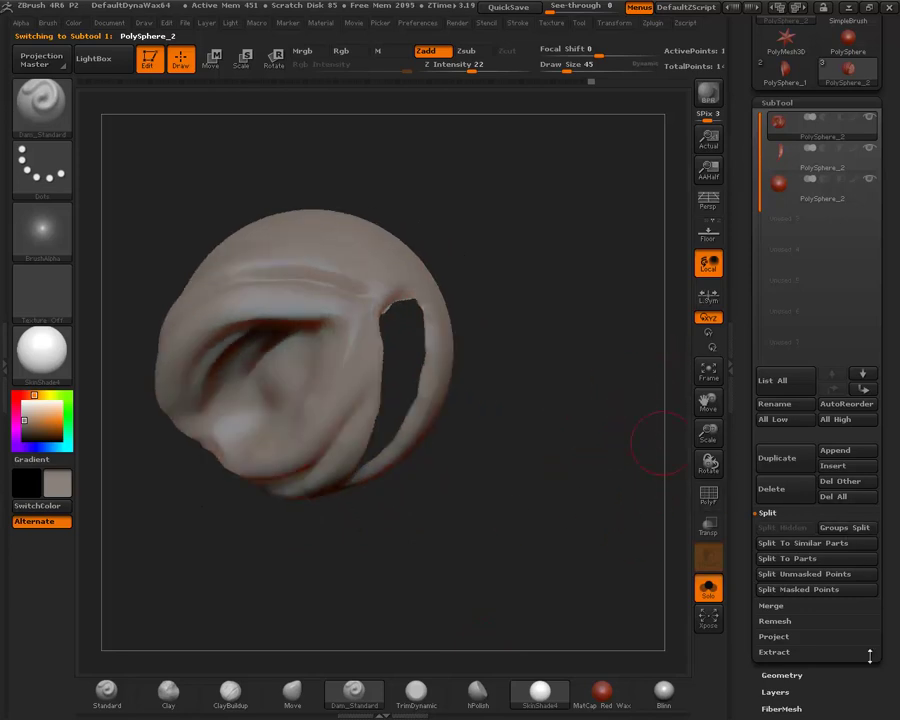
{"action": "left_click", "coordinate": [782, 656]}
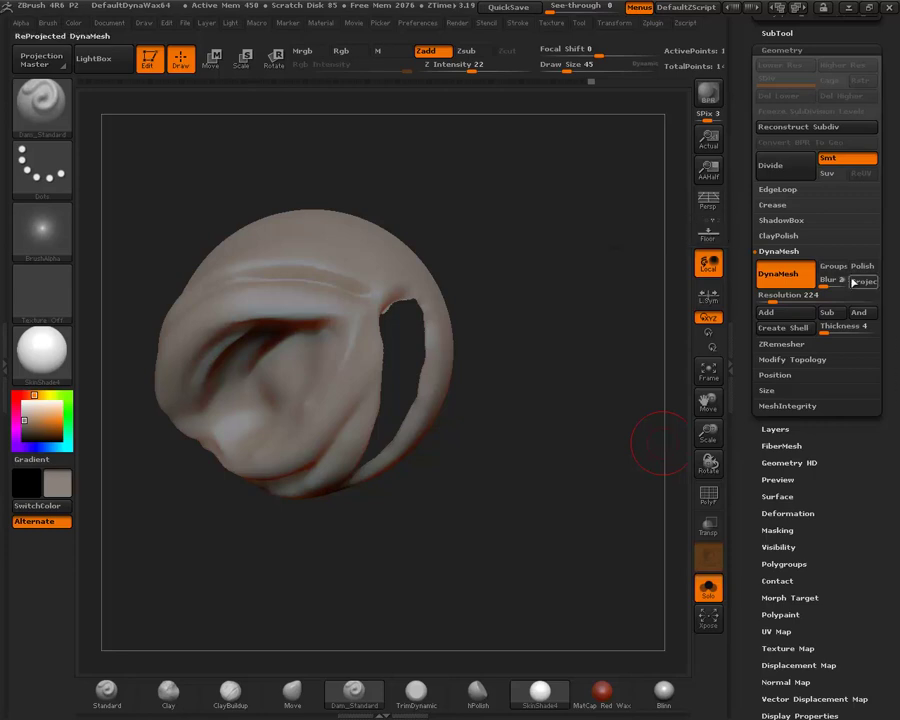
Re-DynaMesh the shell to close the opening and add ClayBuildup strokes over the patch
{"action": "key", "text": "ctrl"}
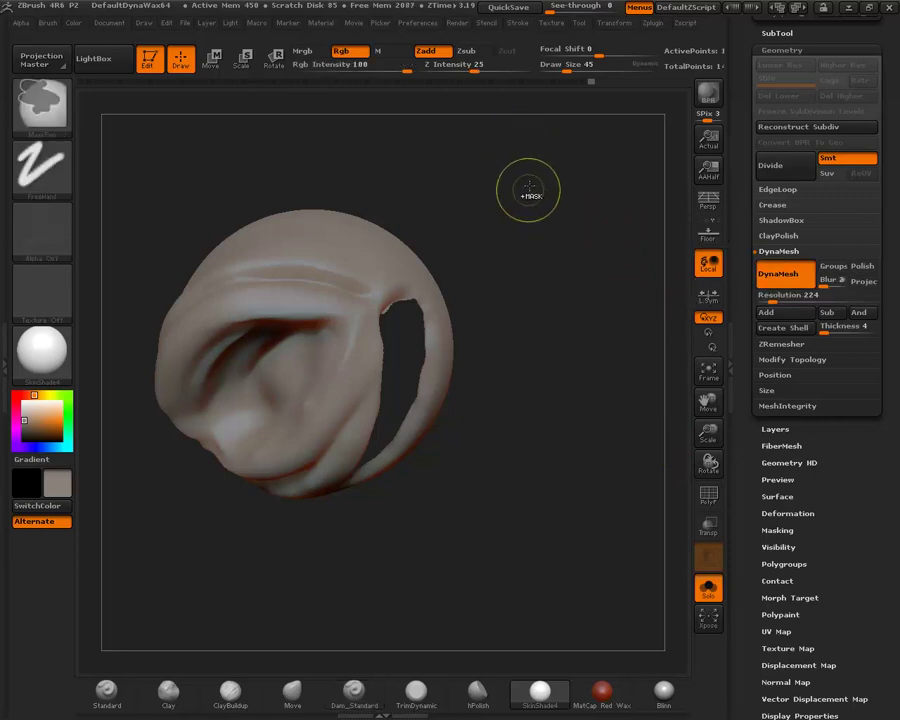
{"action": "left_click_drag", "start_coordinate": [637, 496], "coordinate": [625, 485], "text": "ctrl"}
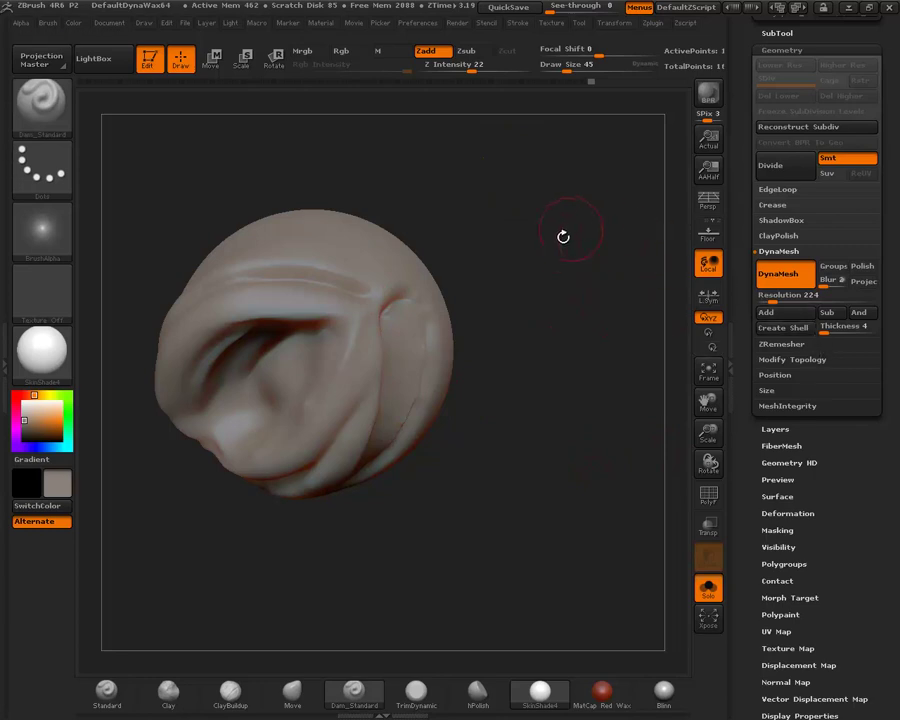
{"action": "mouse_move", "coordinate": [564, 234]}
{"action": "left_mouse_down", "text": "alt"}
{"action": "mouse_move", "coordinate": [516, 310]}
{"action": "mouse_move", "coordinate": [368, 326]}
{"action": "left_mouse_up", "text": "alt"}
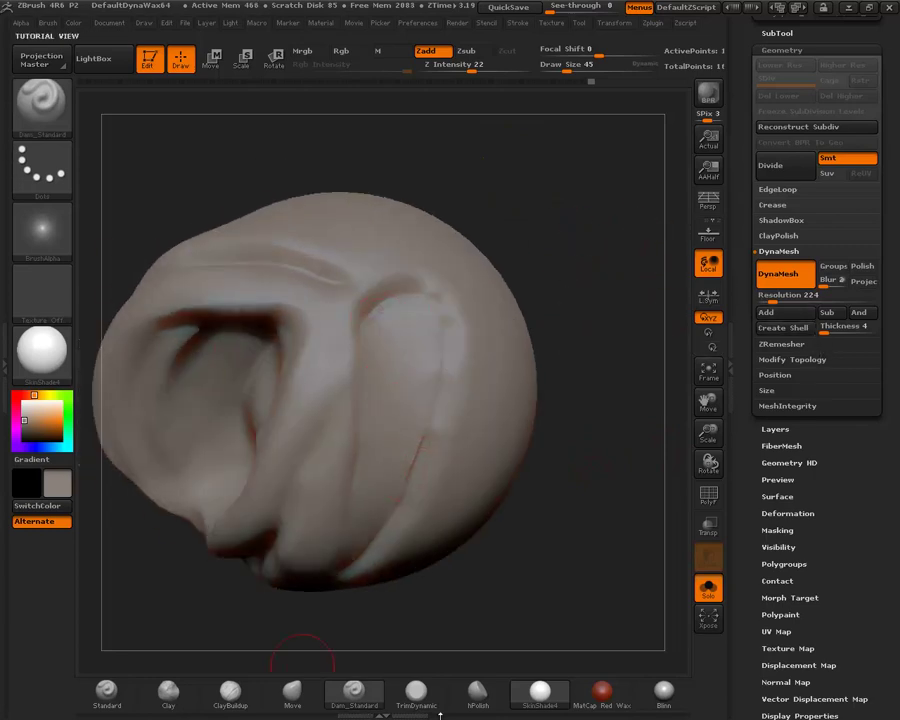
{"action": "left_click", "coordinate": [230, 690]}
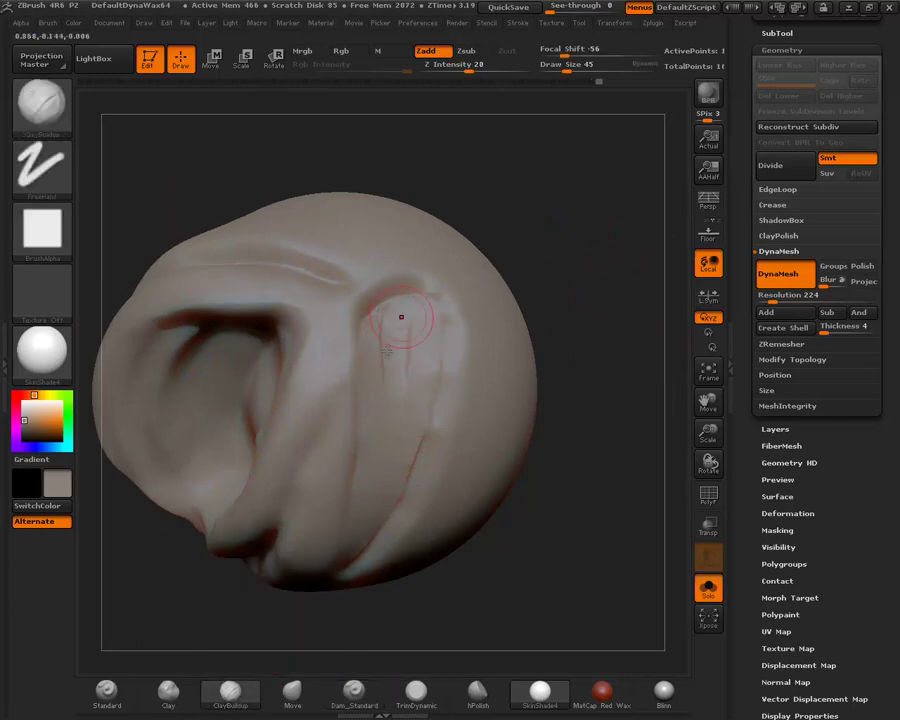
{"action": "mouse_move", "coordinate": [401, 317]}
{"action": "left_mouse_down"}
{"action": "mouse_move", "coordinate": [388, 420]}
{"action": "mouse_move", "coordinate": [405, 425]}
{"action": "left_mouse_up"}
{"action": "mouse_move", "coordinate": [428, 323]}
{"action": "left_mouse_down"}
{"action": "mouse_move", "coordinate": [397, 444]}
{"action": "mouse_move", "coordinate": [410, 344]}
{"action": "mouse_move", "coordinate": [410, 366]}
{"action": "left_mouse_up"}
Smooth the new clay strokes and turn on PolyF to show the polygroups
{"action": "key", "text": "b"}
{"action": "key", "text": "m"}
{"action": "key", "text": "a"}
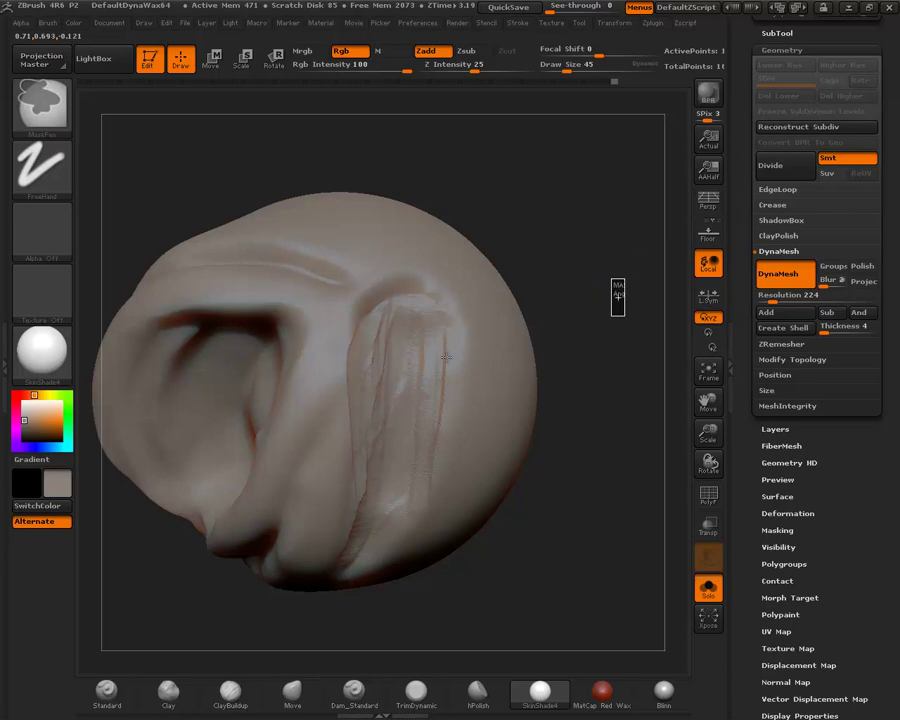
{"action": "key", "text": "shift"}
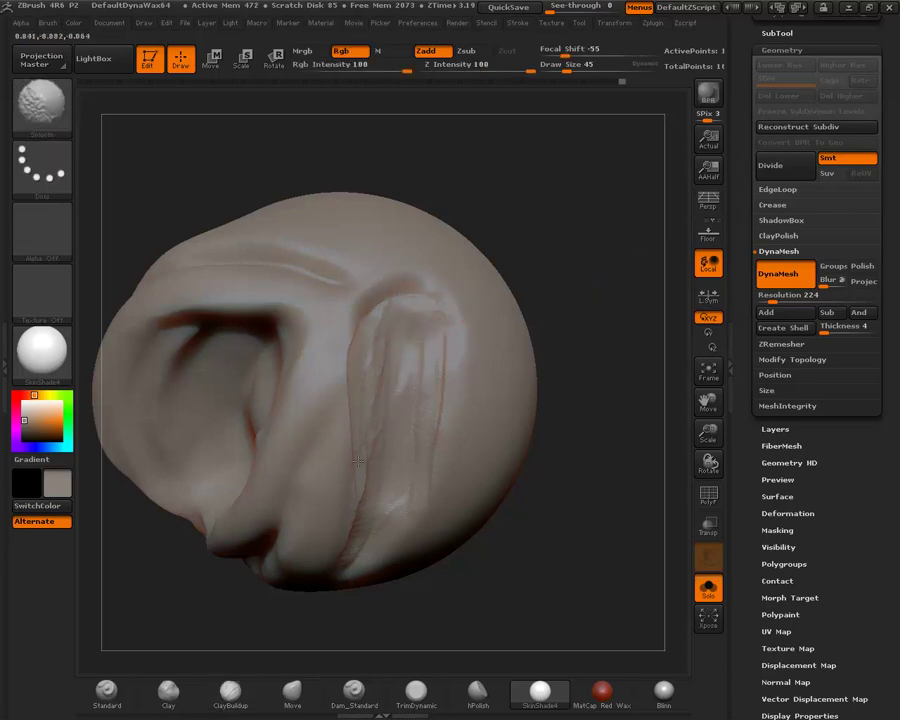
{"action": "left_click_drag", "start_coordinate": [635, 438], "coordinate": [654, 481]}
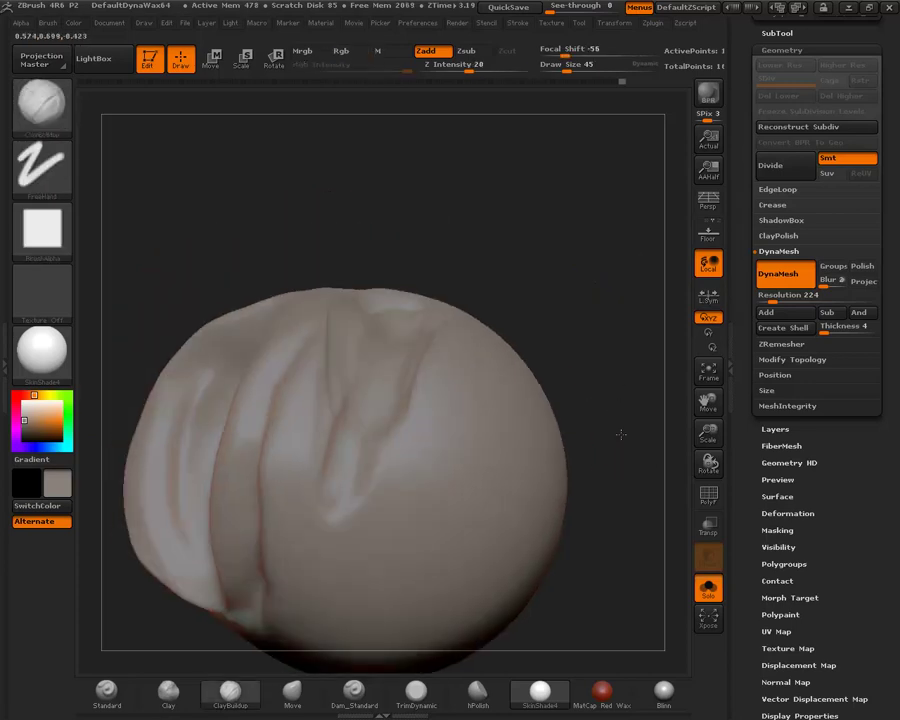
{"action": "key", "text": "shift"}
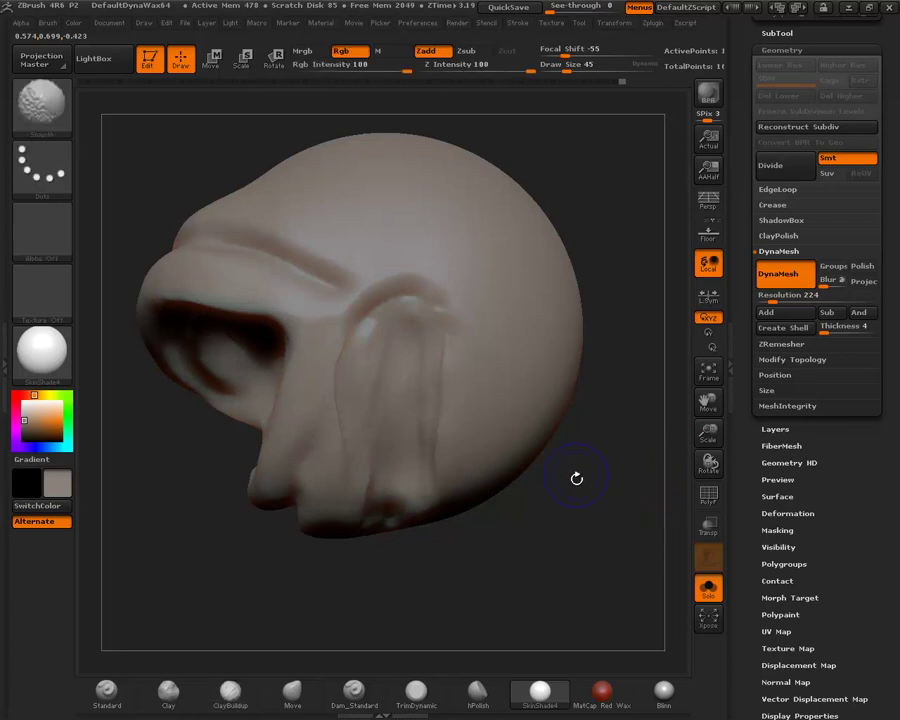
{"action": "key", "text": "shift+f"}
{"action": "mouse_move", "coordinate": [586, 526]}
{"action": "left_mouse_down"}
{"action": "mouse_move", "coordinate": [574, 296]}
{"action": "mouse_move", "coordinate": [311, 357]}
{"action": "left_mouse_up"}
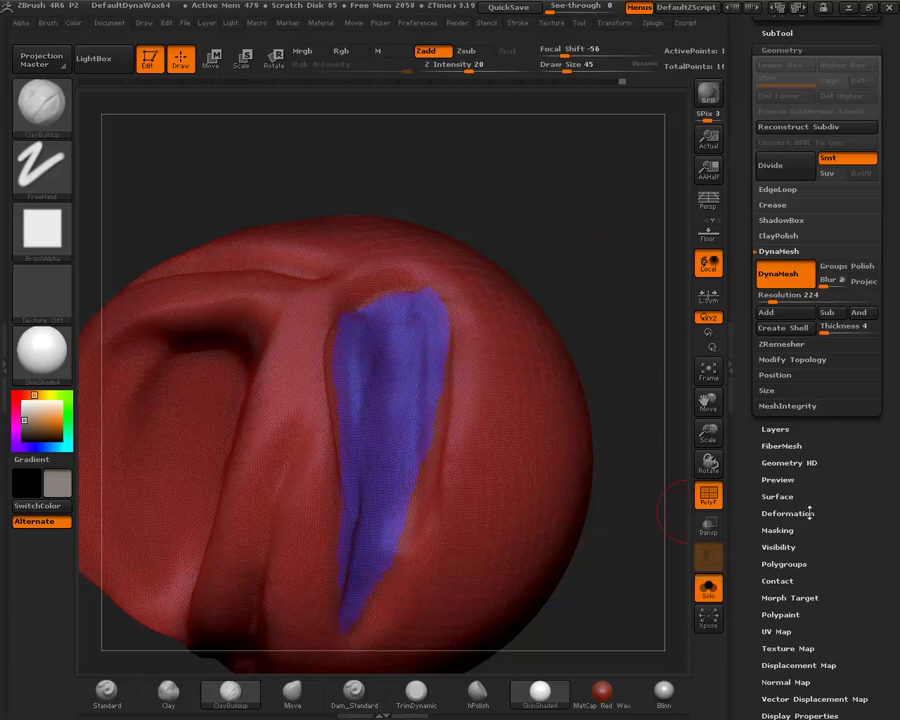
Hide polygroups, unhide all subtools, and make the PolySphere_2 lid-fold piece active
{"action": "mouse_move", "coordinate": [562, 202]}
{"action": "left_mouse_down"}
{"action": "mouse_move", "coordinate": [649, 287]}
{"action": "mouse_move", "coordinate": [622, 479]}
{"action": "mouse_move", "coordinate": [369, 346]}
{"action": "left_mouse_up"}
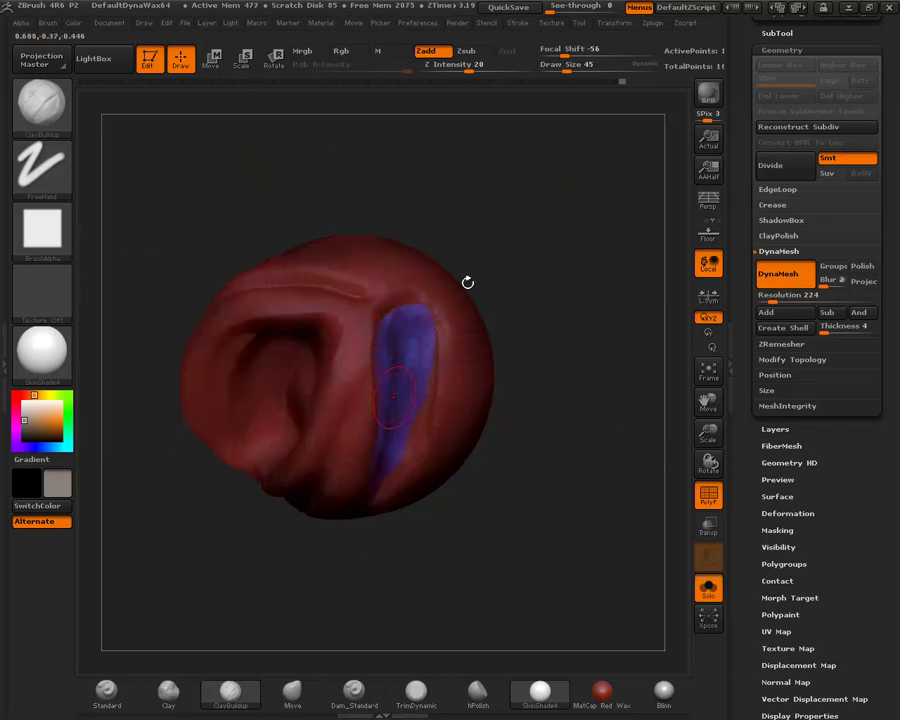
{"action": "key", "text": "shift+f"}
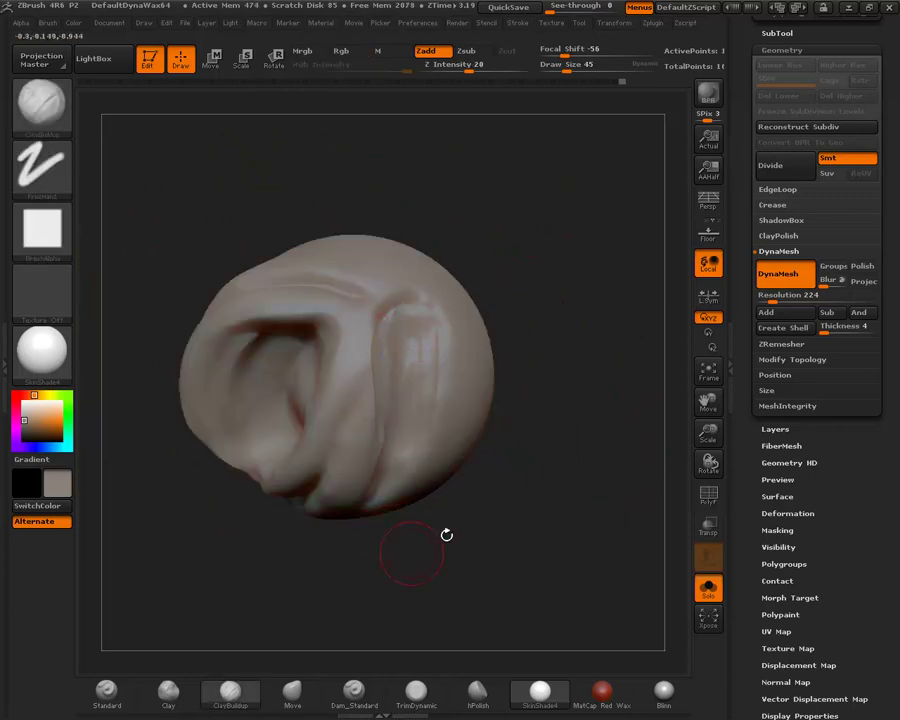
{"action": "mouse_move", "coordinate": [601, 374]}
{"action": "left_mouse_down"}
{"action": "mouse_move", "coordinate": [575, 490]}
{"action": "mouse_move", "coordinate": [586, 496]}
{"action": "mouse_move", "coordinate": [590, 474]}
{"action": "mouse_move", "coordinate": [579, 535]}
{"action": "left_mouse_up"}
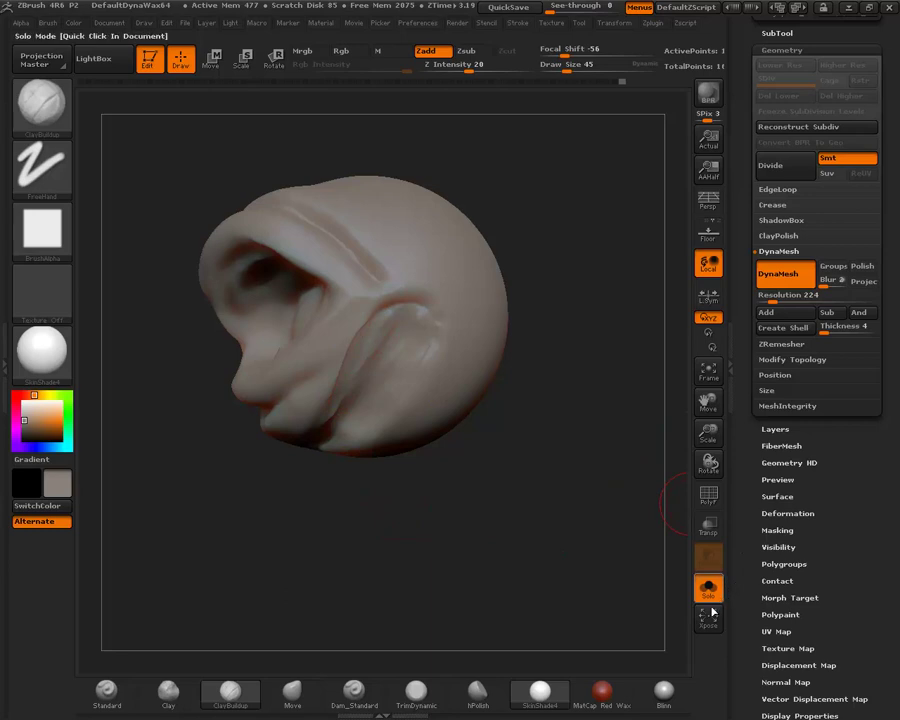
{"action": "key", "text": "ctrl+shift+s"}
{"action": "left_click", "coordinate": [412, 380], "text": "alt"}
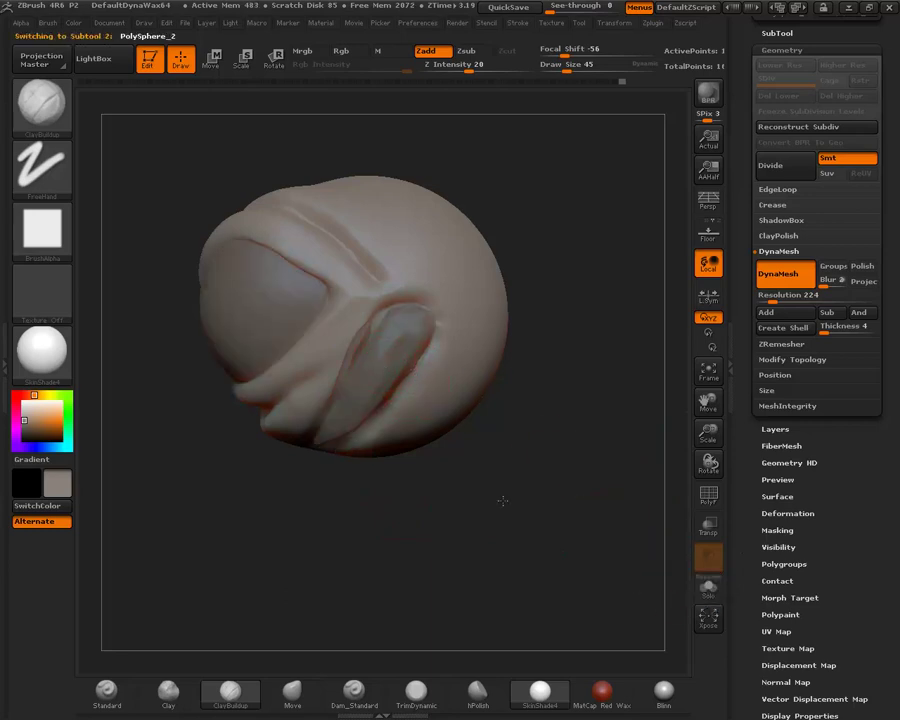
{"action": "mouse_move", "coordinate": [500, 497]}
{"action": "left_mouse_down"}
{"action": "mouse_move", "coordinate": [574, 554]}
{"action": "mouse_move", "coordinate": [566, 493]}
{"action": "mouse_move", "coordinate": [575, 530]}
{"action": "mouse_move", "coordinate": [561, 536]}
{"action": "left_mouse_up"}
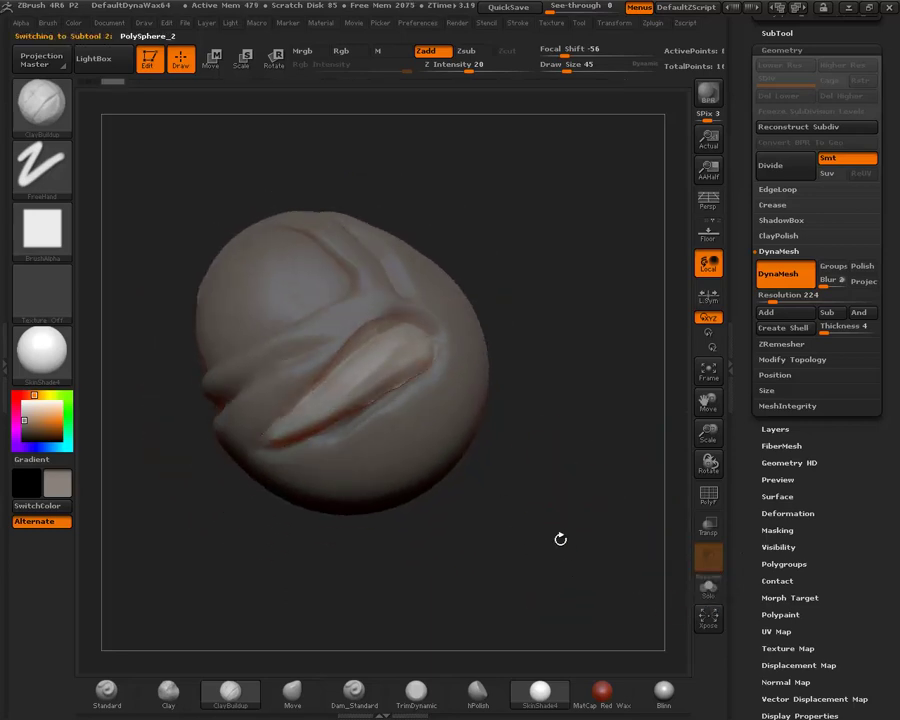
Solo the PolySphere_2 piece and smooth its jagged top-right edge
{"action": "left_click", "coordinate": [706, 600]}
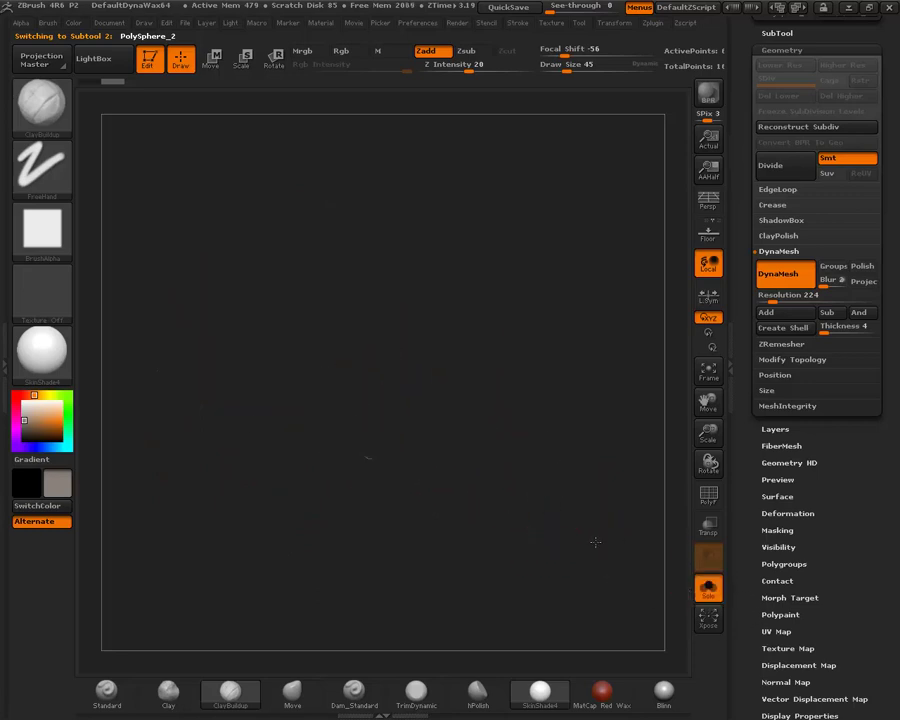
{"action": "mouse_move", "coordinate": [594, 540]}
{"action": "left_mouse_down"}
{"action": "mouse_move", "coordinate": [480, 538]}
{"action": "mouse_move", "coordinate": [500, 538]}
{"action": "mouse_move", "coordinate": [533, 577]}
{"action": "mouse_move", "coordinate": [394, 299]}
{"action": "left_mouse_up"}
{"action": "mouse_move", "coordinate": [552, 512]}
{"action": "left_mouse_down"}
{"action": "mouse_move", "coordinate": [591, 368]}
{"action": "mouse_move", "coordinate": [492, 257]}
{"action": "mouse_move", "coordinate": [610, 571]}
{"action": "mouse_move", "coordinate": [555, 499]}
{"action": "mouse_move", "coordinate": [547, 549]}
{"action": "mouse_move", "coordinate": [540, 438]}
{"action": "left_mouse_up"}
{"action": "key", "text": "shift"}
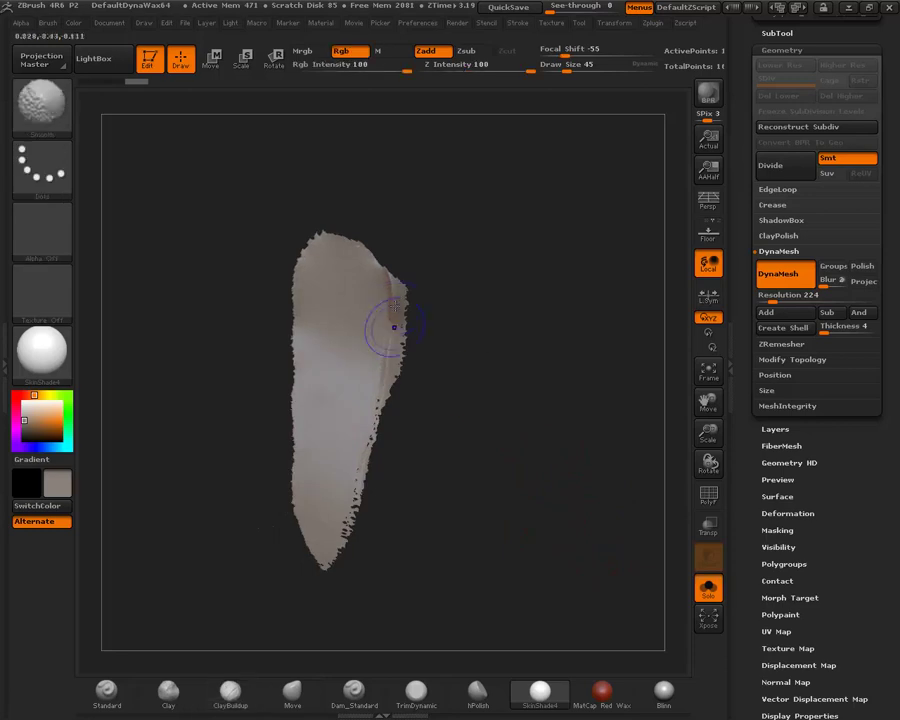
{"action": "left_click_drag", "start_coordinate": [376, 279], "coordinate": [307, 301], "text": "shift"}
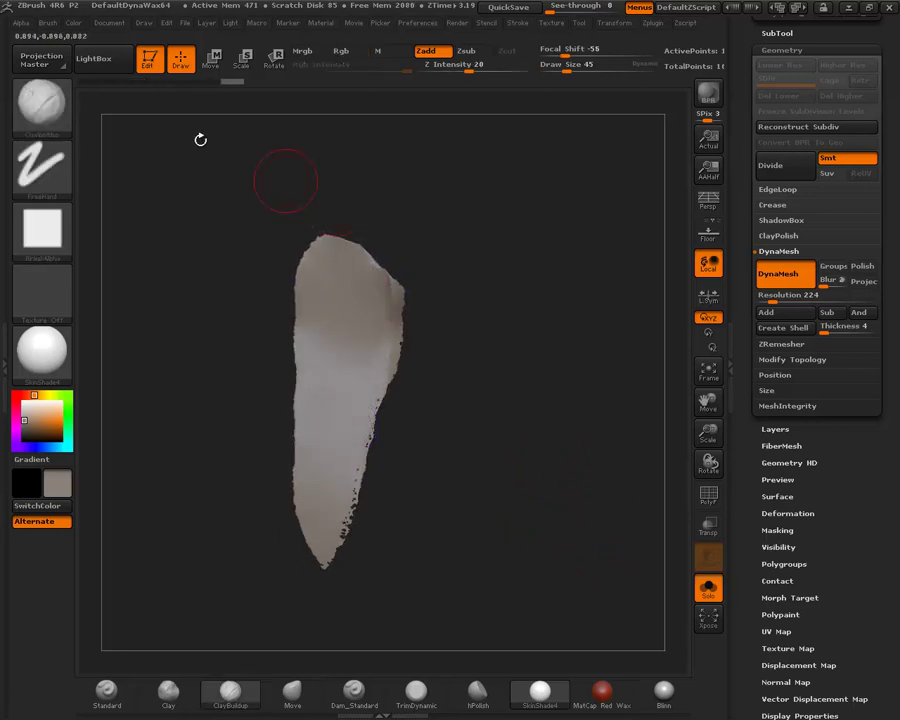
Select the Inflat brush at Draw Size 109 and smooth the piece's surface and left edge
{"action": "left_click", "coordinate": [38, 100]}
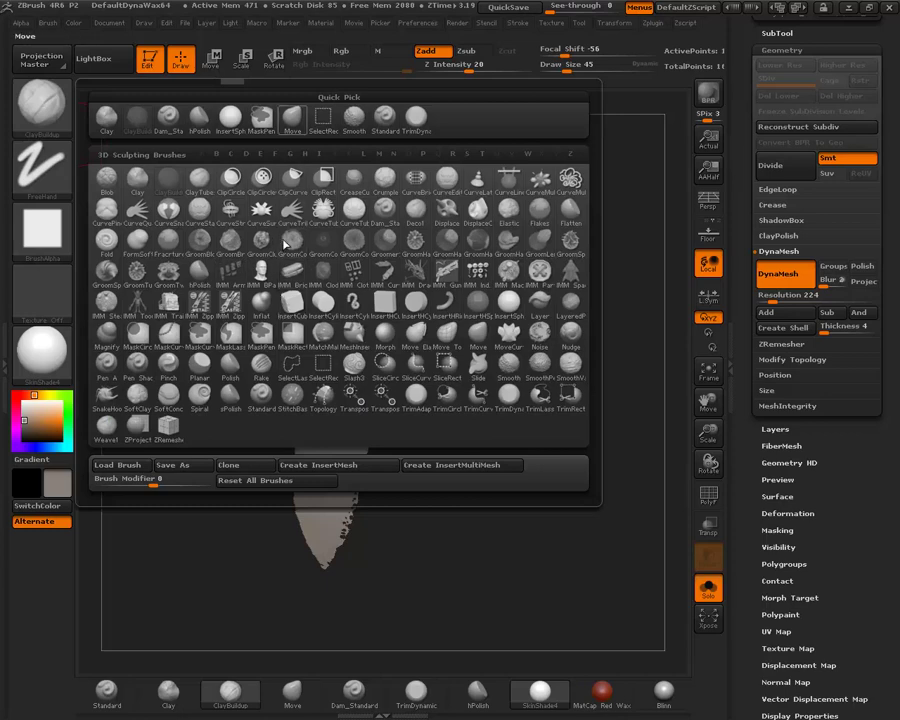
{"action": "left_click", "coordinate": [261, 300]}
{"action": "key", "text": "ctrl+z"}
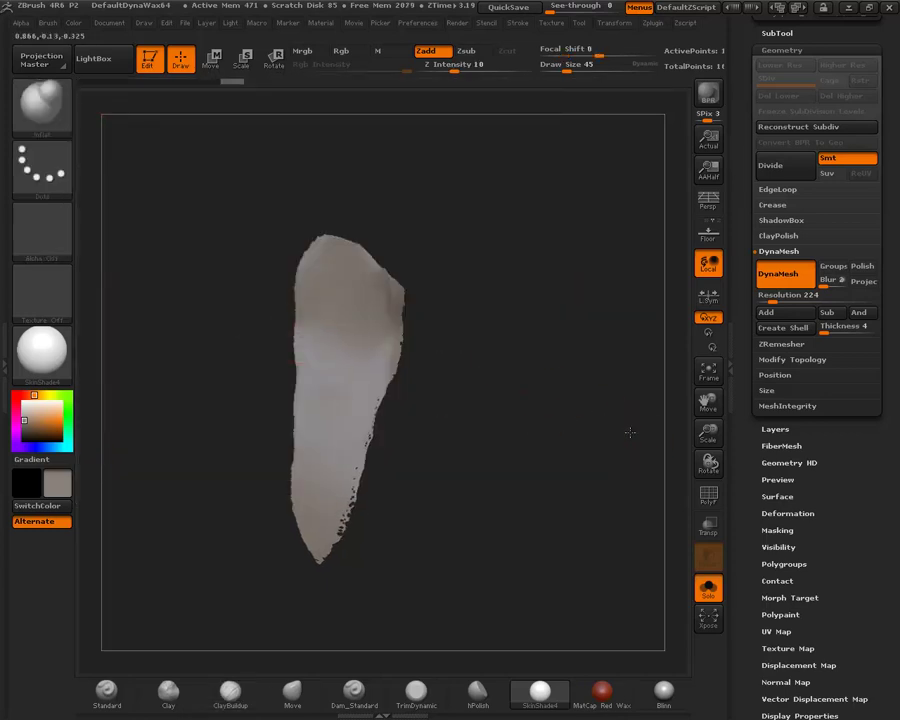
{"action": "left_click_drag", "start_coordinate": [556, 66], "coordinate": [568, 66]}
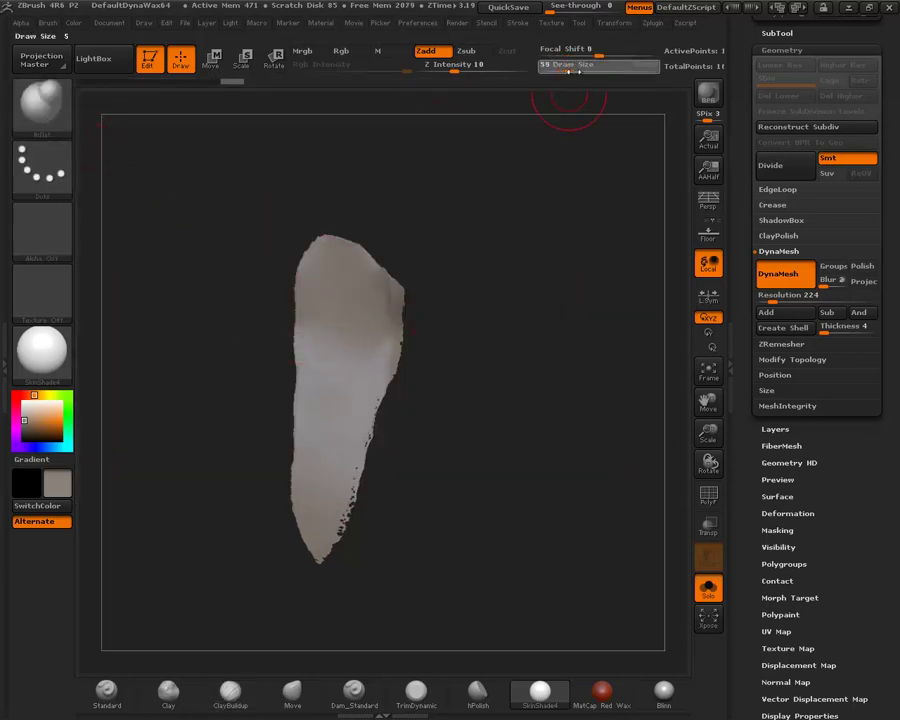
{"action": "mouse_move", "coordinate": [295, 527]}
{"action": "left_mouse_down"}
{"action": "mouse_move", "coordinate": [392, 464]}
{"action": "mouse_move", "coordinate": [206, 485]}
{"action": "left_mouse_up"}
{"action": "left_click_drag", "start_coordinate": [422, 454], "coordinate": [229, 294]}
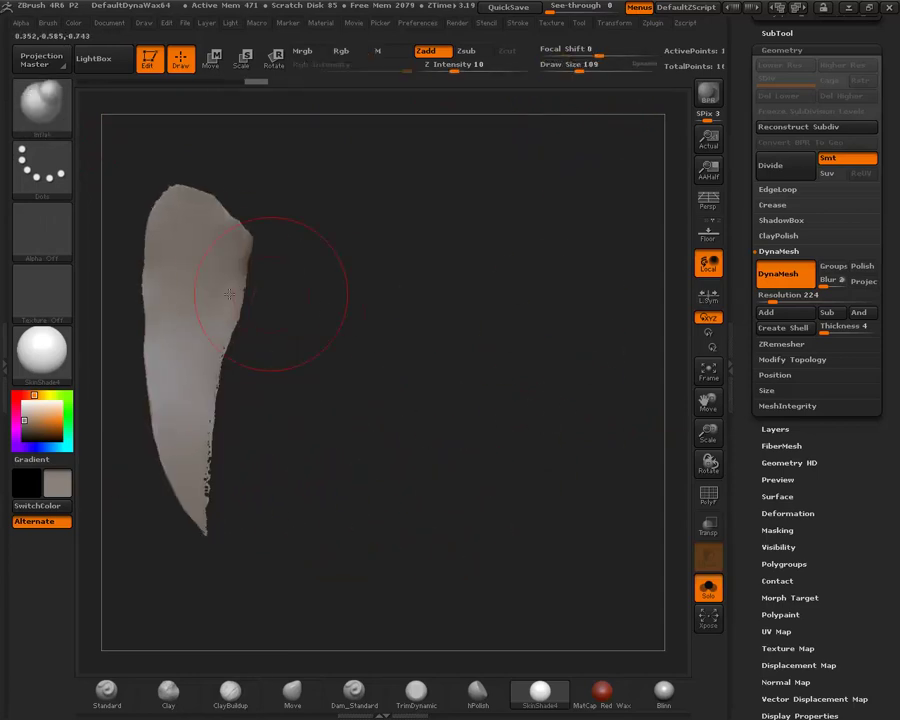
{"action": "key", "text": "shift"}
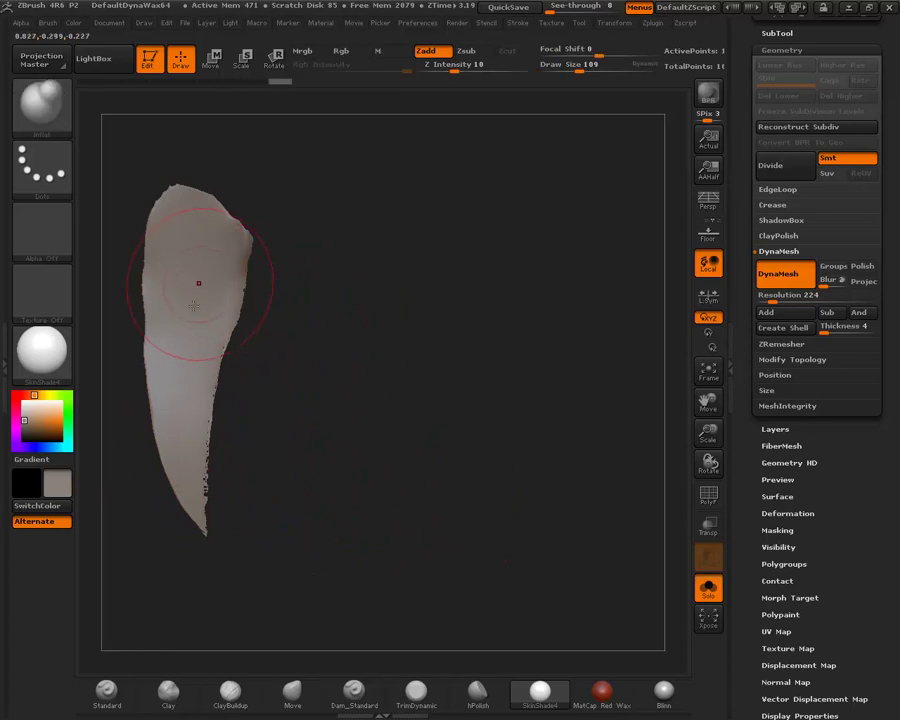
{"action": "left_click_drag", "start_coordinate": [198, 317], "coordinate": [160, 330], "text": "shift"}
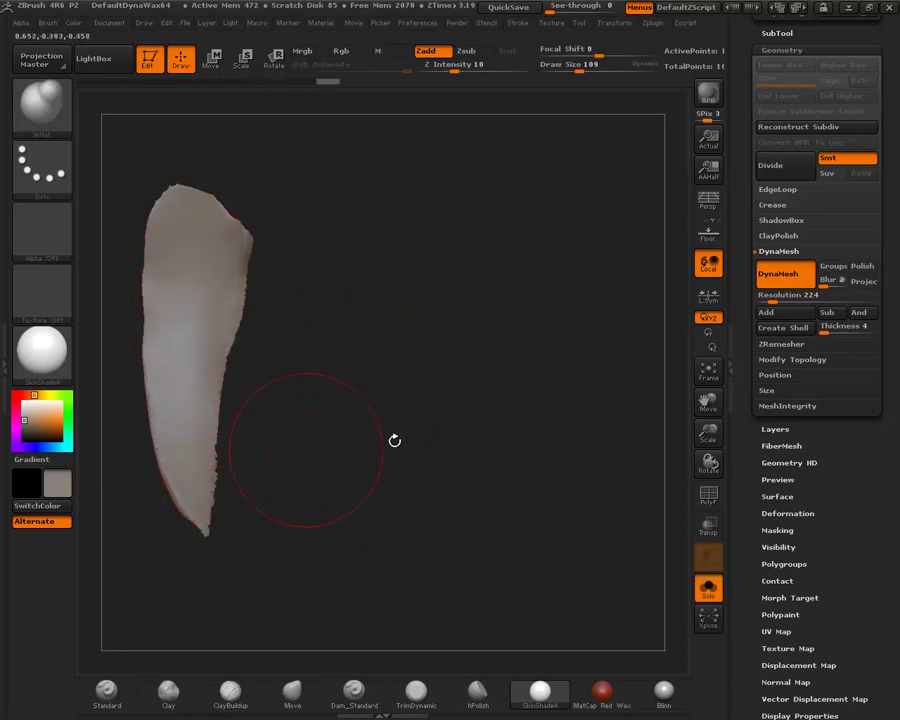
{"action": "key", "text": "ctrl"}
{"action": "mouse_move", "coordinate": [211, 318]}
{"action": "left_mouse_down", "text": "shift"}
{"action": "mouse_move", "coordinate": [189, 504]}
{"action": "mouse_move", "coordinate": [152, 300]}
{"action": "left_mouse_up", "text": "shift"}
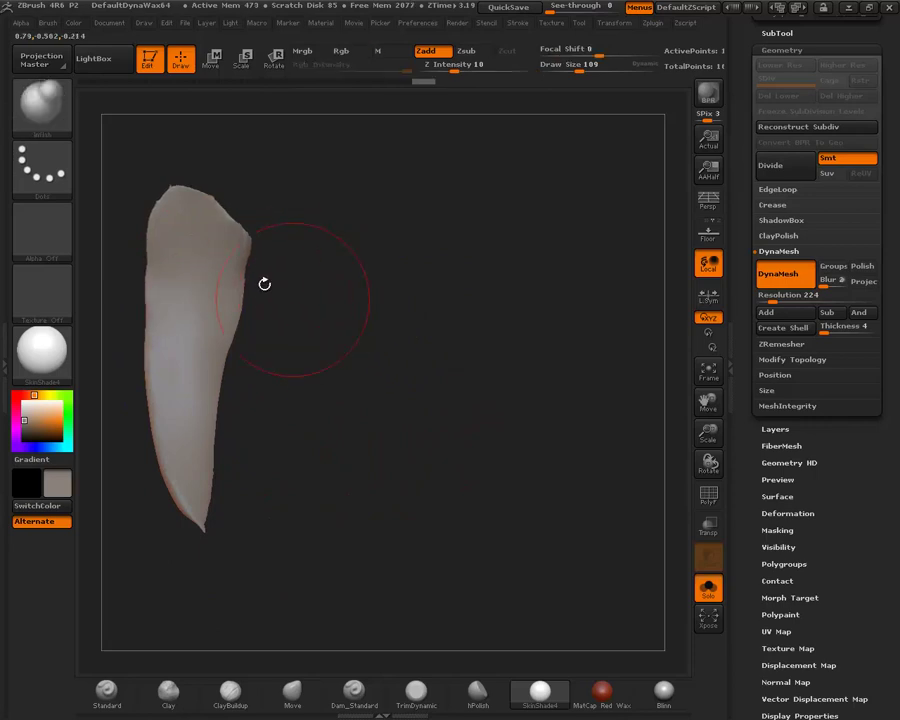
{"action": "left_click_drag", "start_coordinate": [264, 284], "coordinate": [190, 280]}
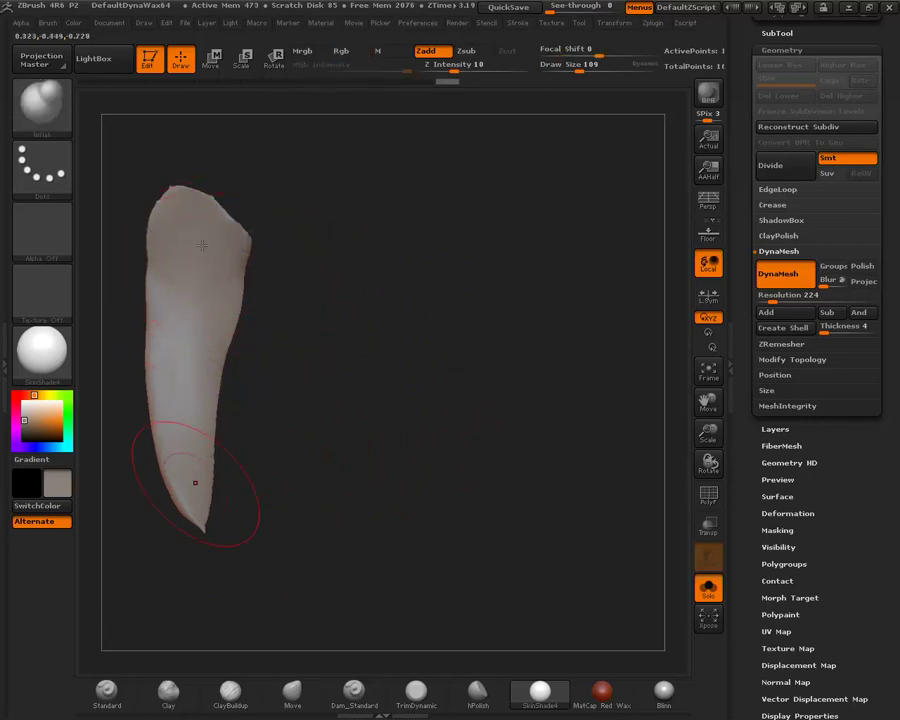
{"action": "left_click_drag", "start_coordinate": [200, 485], "coordinate": [224, 487]}
Smooth the crescent's lower tip and rotate it to check its curved shape
{"action": "key", "text": "ctrl"}
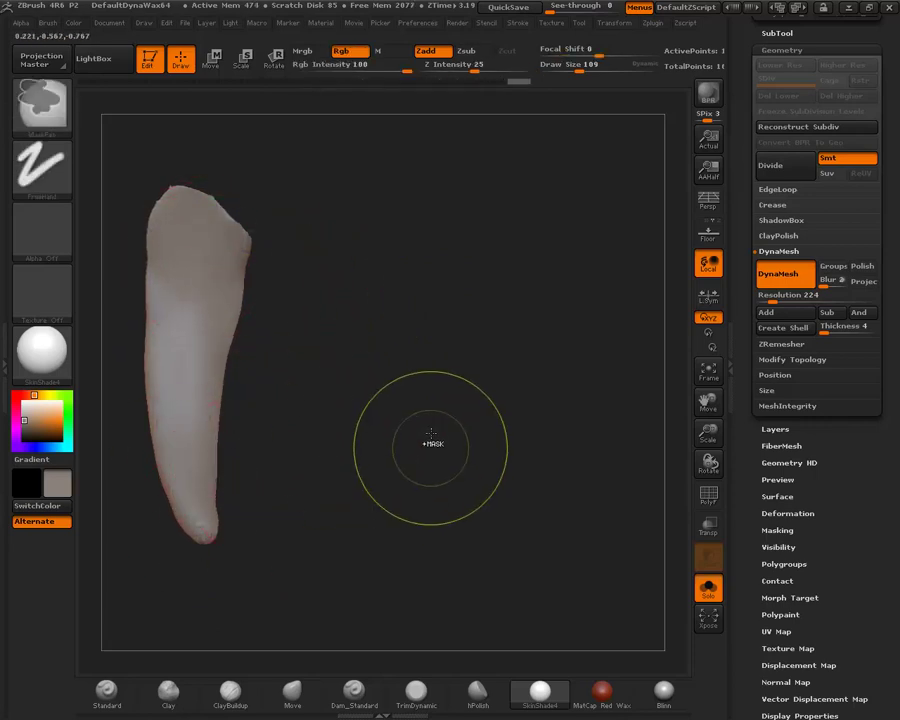
{"action": "left_click", "coordinate": [458, 428]}
{"action": "left_click_drag", "start_coordinate": [256, 482], "coordinate": [218, 500]}
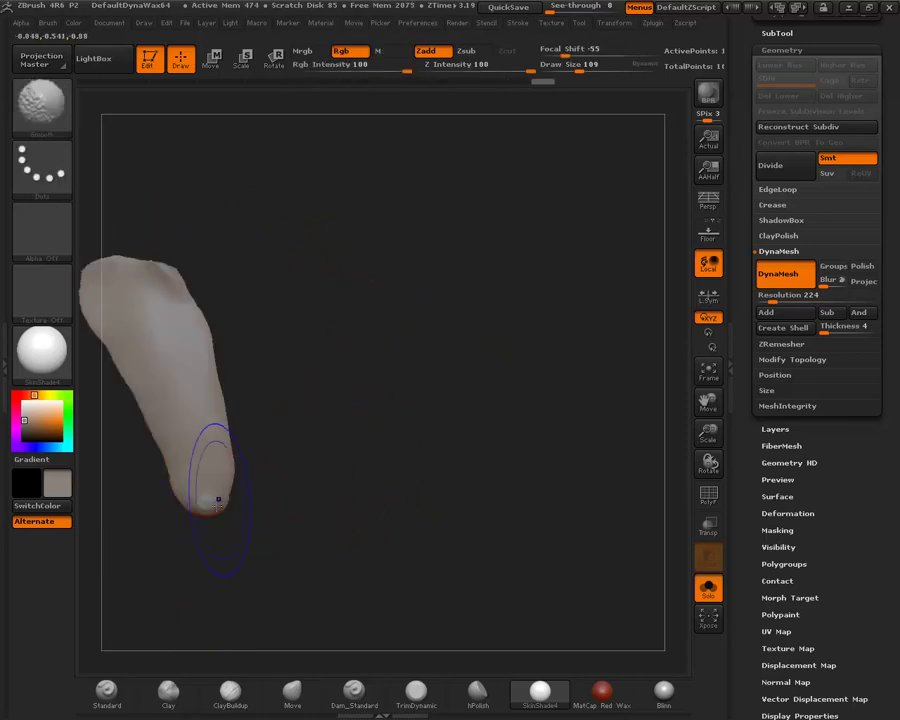
{"action": "mouse_move", "coordinate": [402, 422]}
{"action": "left_mouse_down"}
{"action": "mouse_move", "coordinate": [424, 384]}
{"action": "mouse_move", "coordinate": [396, 357]}
{"action": "mouse_move", "coordinate": [493, 358]}
{"action": "mouse_move", "coordinate": [408, 384]}
{"action": "left_mouse_up"}
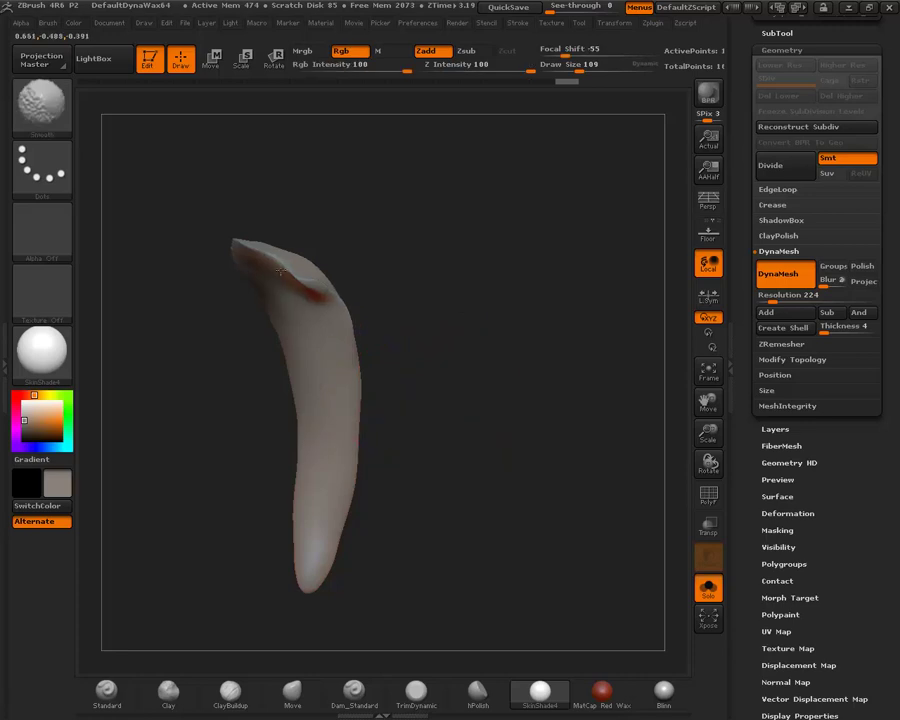
{"action": "mouse_move", "coordinate": [354, 279]}
{"action": "left_mouse_down"}
{"action": "mouse_move", "coordinate": [499, 407]}
{"action": "mouse_move", "coordinate": [380, 265]}
{"action": "left_mouse_up"}
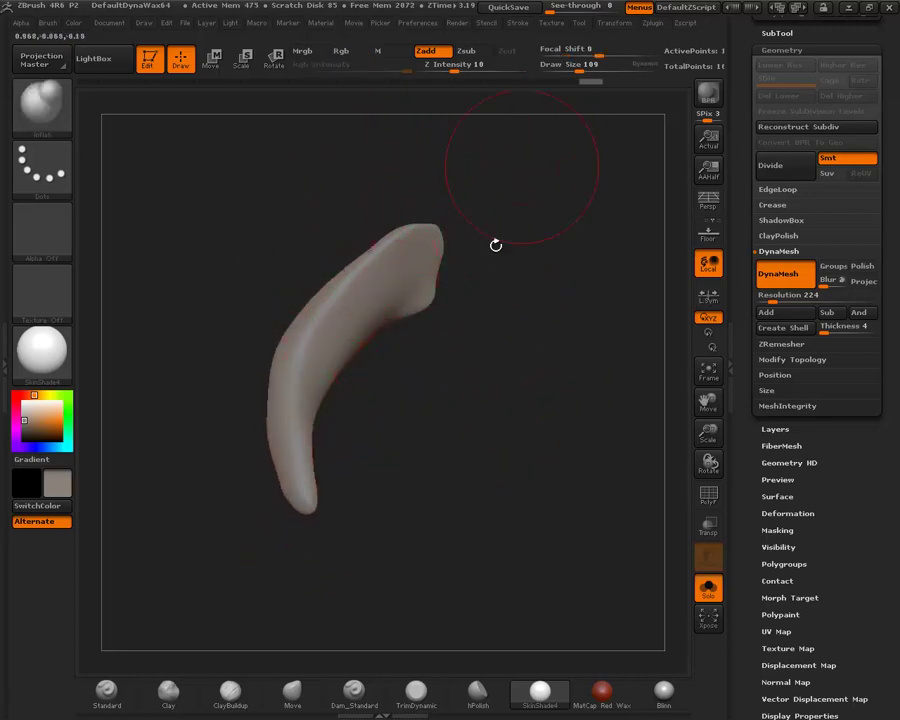
{"action": "mouse_move", "coordinate": [424, 368]}
{"action": "left_mouse_down"}
{"action": "mouse_move", "coordinate": [629, 402]}
{"action": "mouse_move", "coordinate": [589, 376]}
{"action": "mouse_move", "coordinate": [523, 462]}
{"action": "mouse_move", "coordinate": [478, 277]}
{"action": "mouse_move", "coordinate": [311, 402]}
{"action": "left_mouse_up"}
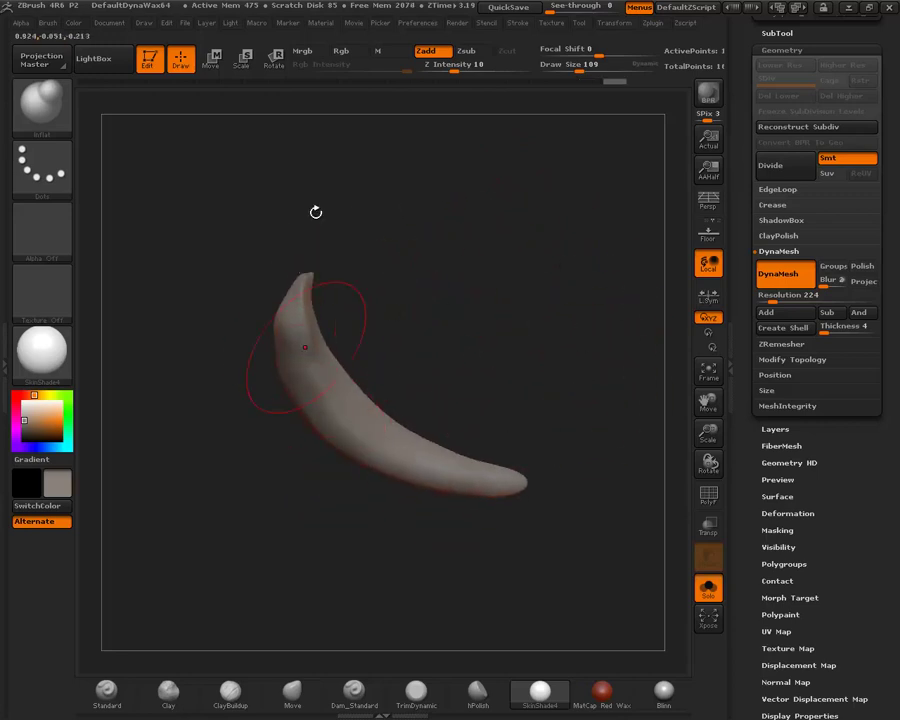
{"action": "mouse_move", "coordinate": [315, 209]}
{"action": "left_mouse_down"}
{"action": "mouse_move", "coordinate": [343, 271]}
{"action": "mouse_move", "coordinate": [430, 330]}
{"action": "mouse_move", "coordinate": [408, 302]}
{"action": "left_mouse_up"}
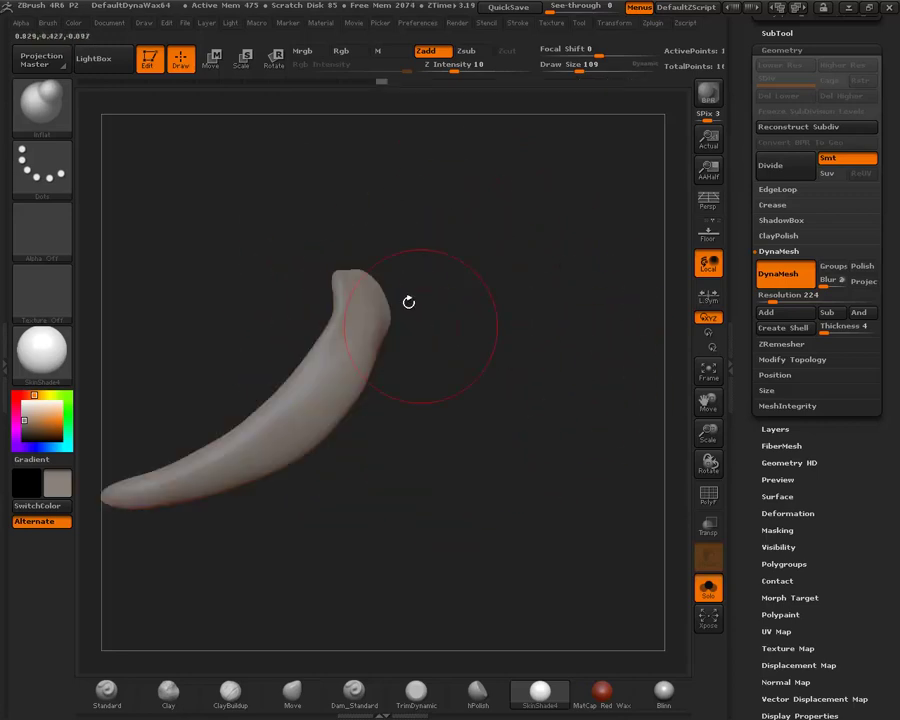
{"action": "mouse_move", "coordinate": [316, 402]}
{"action": "left_mouse_down"}
{"action": "mouse_move", "coordinate": [484, 441]}
{"action": "mouse_move", "coordinate": [514, 402]}
{"action": "mouse_move", "coordinate": [346, 292]}
{"action": "left_mouse_up"}
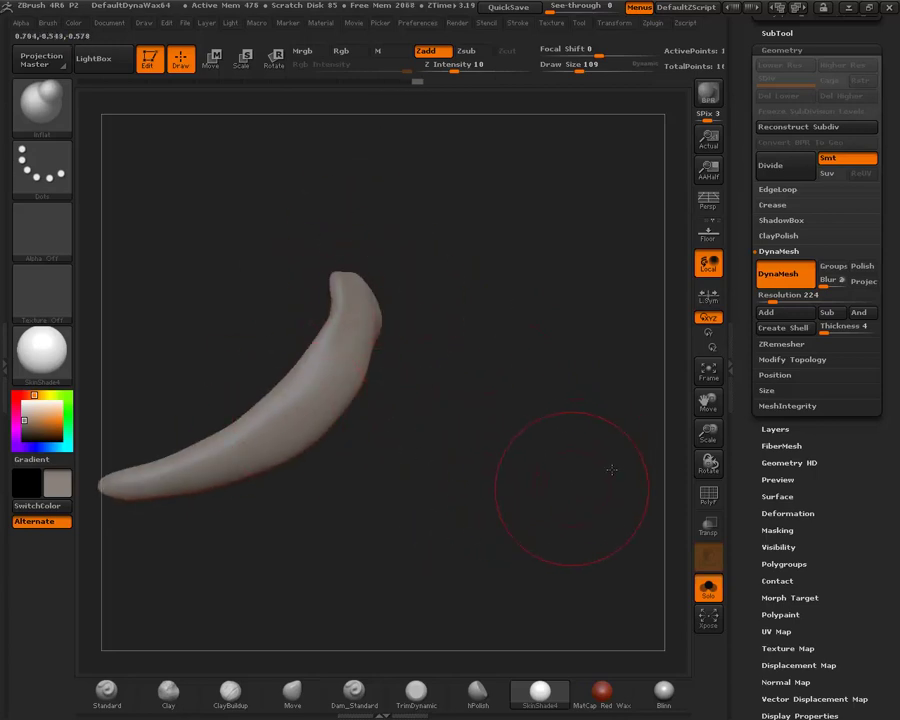
{"action": "left_click_drag", "start_coordinate": [429, 451], "coordinate": [476, 428], "text": "alt"}
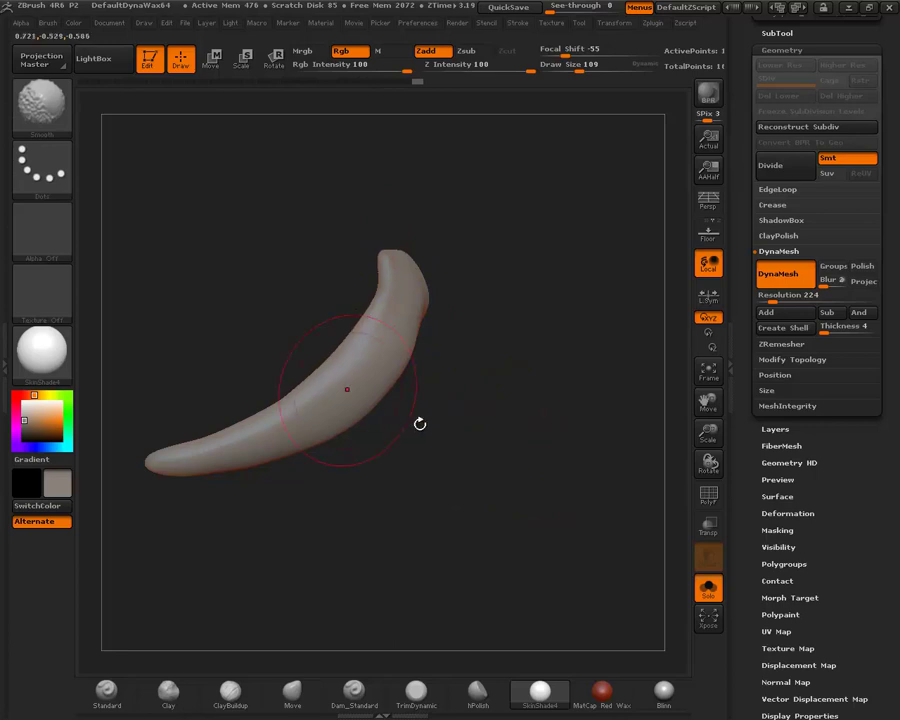
{"action": "mouse_move", "coordinate": [420, 424]}
{"action": "left_mouse_down"}
{"action": "mouse_move", "coordinate": [578, 472]}
{"action": "mouse_move", "coordinate": [515, 554]}
{"action": "mouse_move", "coordinate": [348, 288]}
{"action": "left_mouse_up"}
Toggle PolyF on to inspect the crescent's polygroups, then turn it off
{"action": "key", "text": "shift+f"}
{"action": "mouse_move", "coordinate": [394, 318]}
{"action": "left_mouse_down"}
{"action": "mouse_move", "coordinate": [596, 436]}
{"action": "mouse_move", "coordinate": [360, 268]}
{"action": "left_mouse_up"}
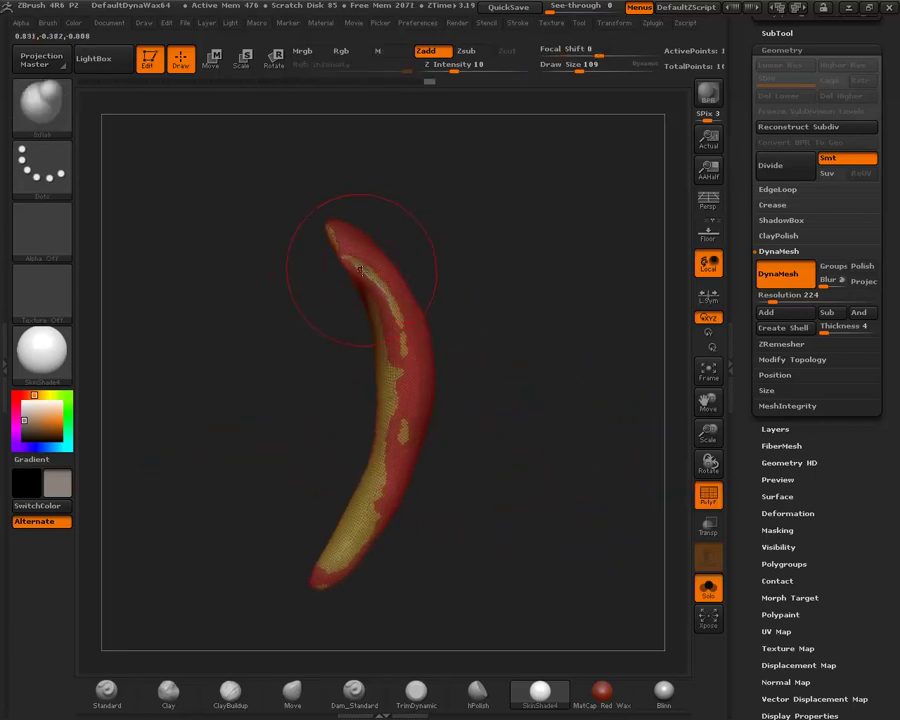
{"action": "left_click_drag", "start_coordinate": [573, 430], "coordinate": [407, 268]}
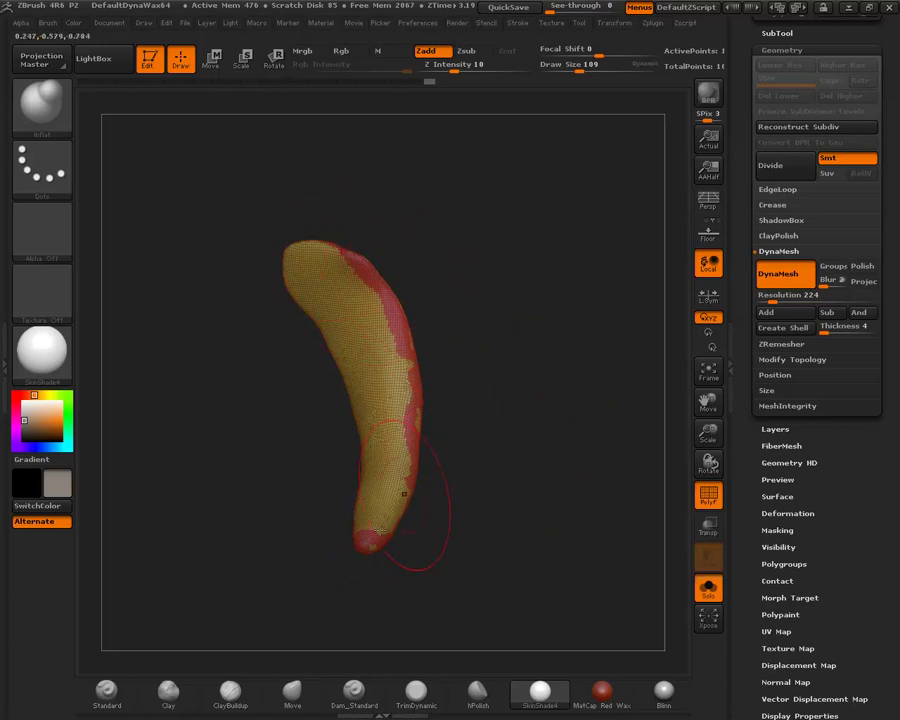
{"action": "left_click_drag", "start_coordinate": [340, 258], "coordinate": [410, 320]}
{"action": "key", "text": "shift+f"}
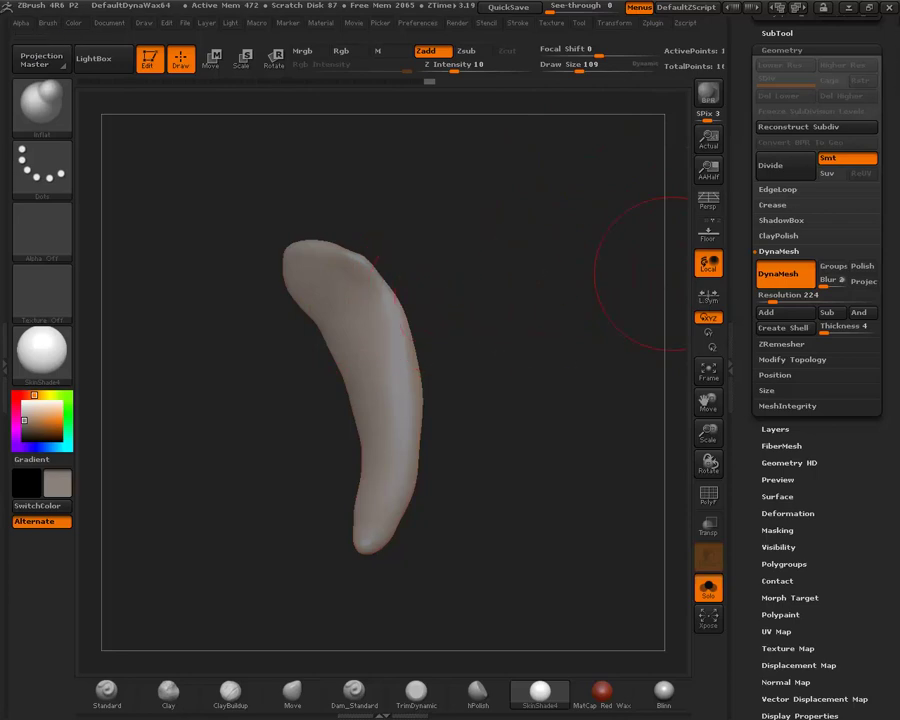
Collapse Geometry, turn Solo off, and view the crescent seated on the full eye
{"action": "left_click", "coordinate": [816, 48]}
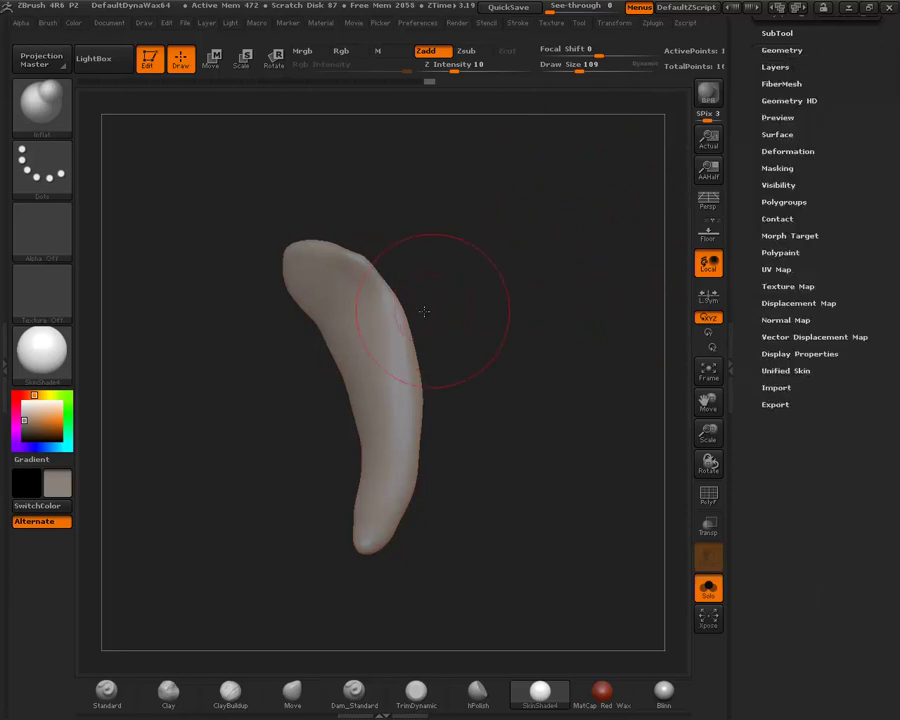
{"action": "left_click_drag", "start_coordinate": [869, 158], "coordinate": [871, 240]}
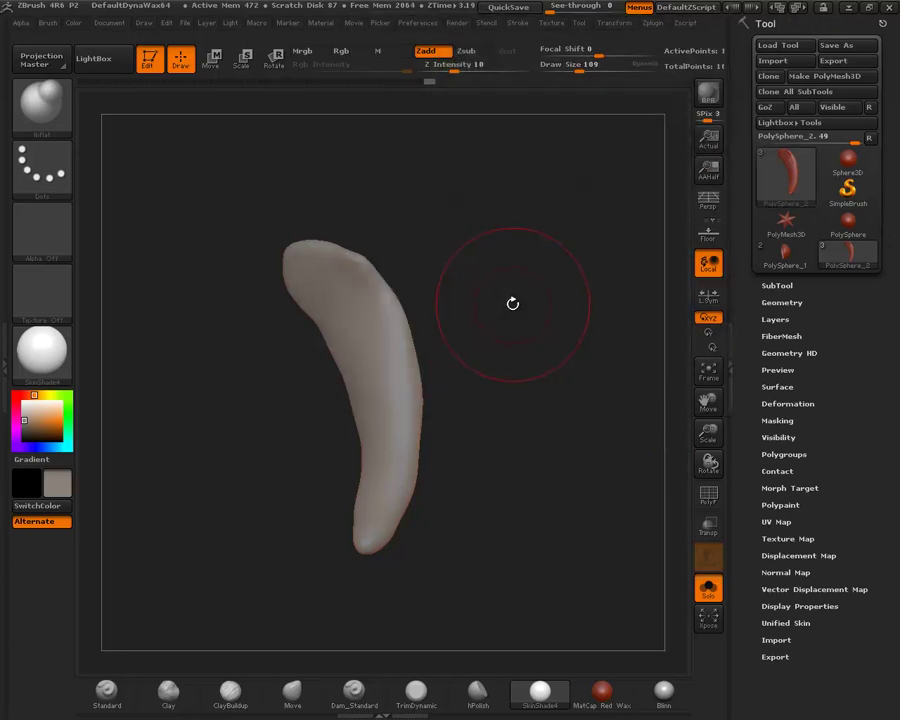
{"action": "left_click_drag", "start_coordinate": [562, 314], "coordinate": [660, 440]}
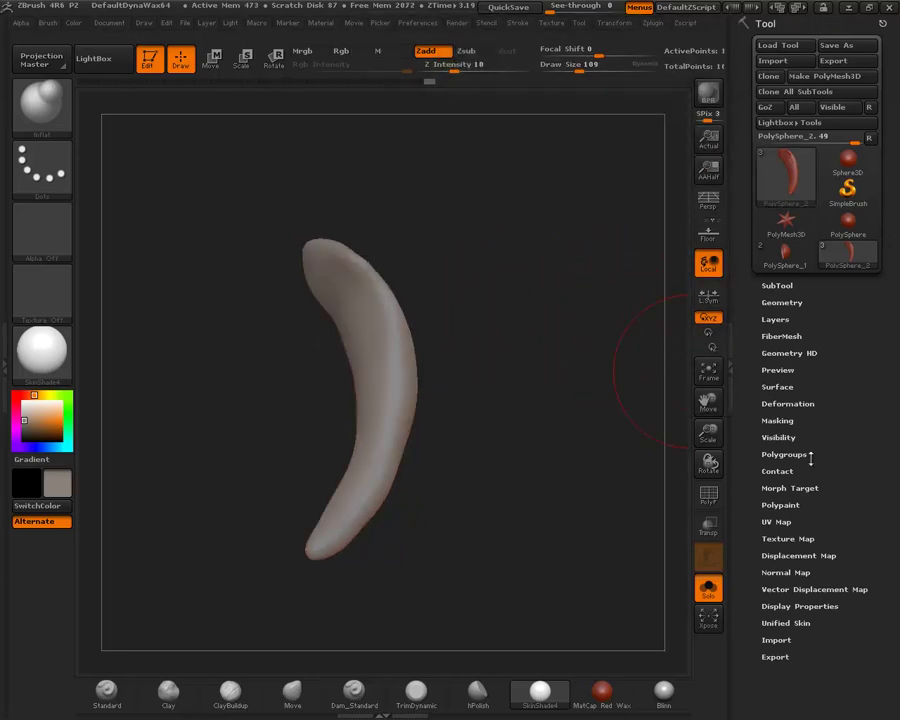
{"action": "left_click_drag", "start_coordinate": [566, 552], "coordinate": [644, 584]}
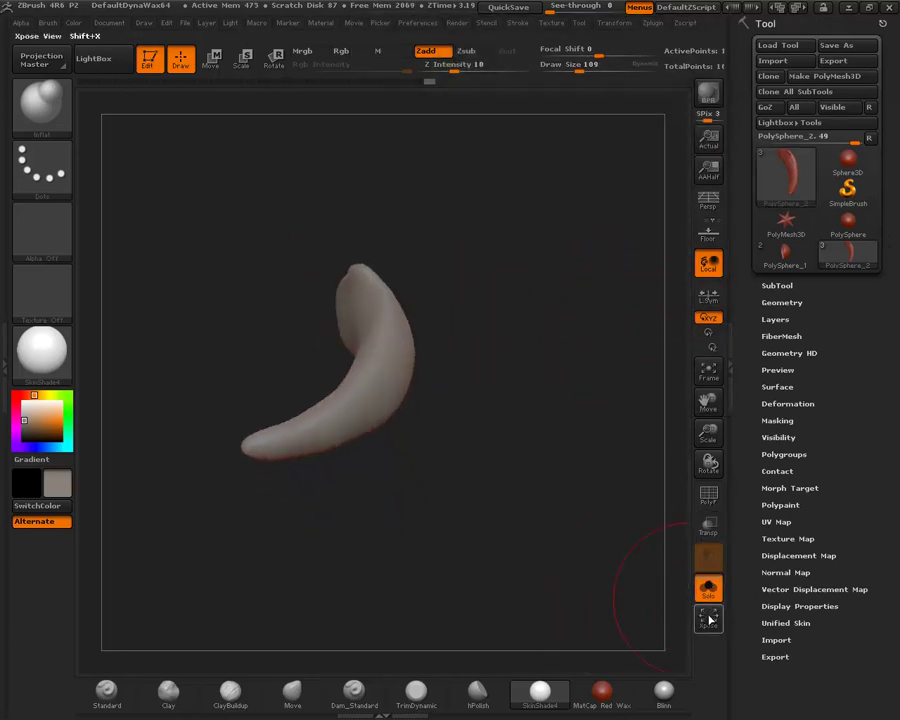
{"action": "left_click", "coordinate": [706, 589]}
{"action": "left_click_drag", "start_coordinate": [536, 517], "coordinate": [528, 507]}
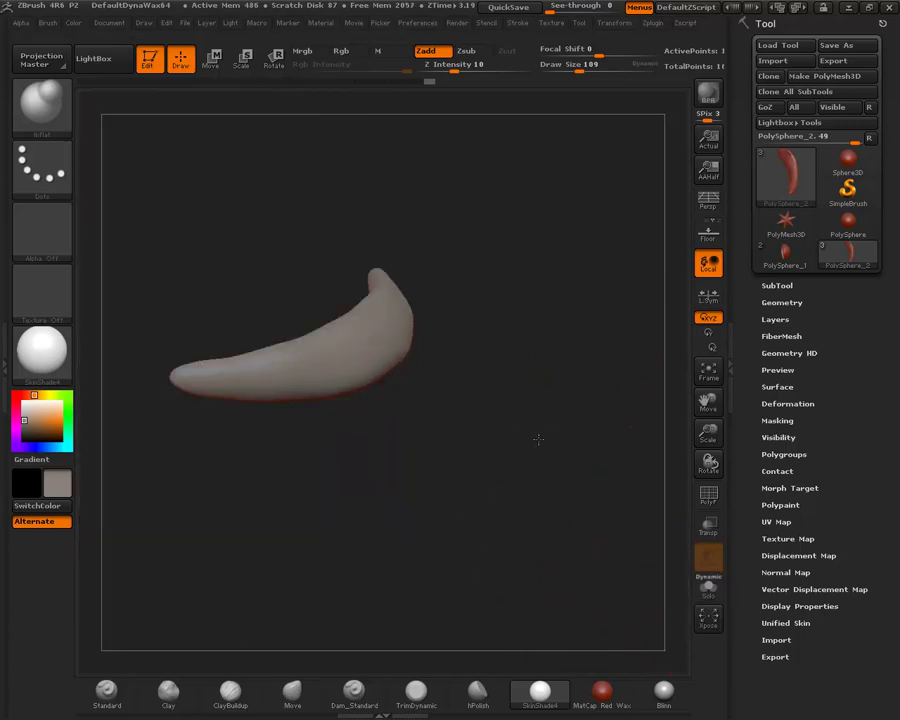
{"action": "mouse_move", "coordinate": [538, 438]}
{"action": "left_mouse_down"}
{"action": "mouse_move", "coordinate": [558, 391]}
{"action": "mouse_move", "coordinate": [607, 325]}
{"action": "mouse_move", "coordinate": [575, 440]}
{"action": "left_mouse_up"}
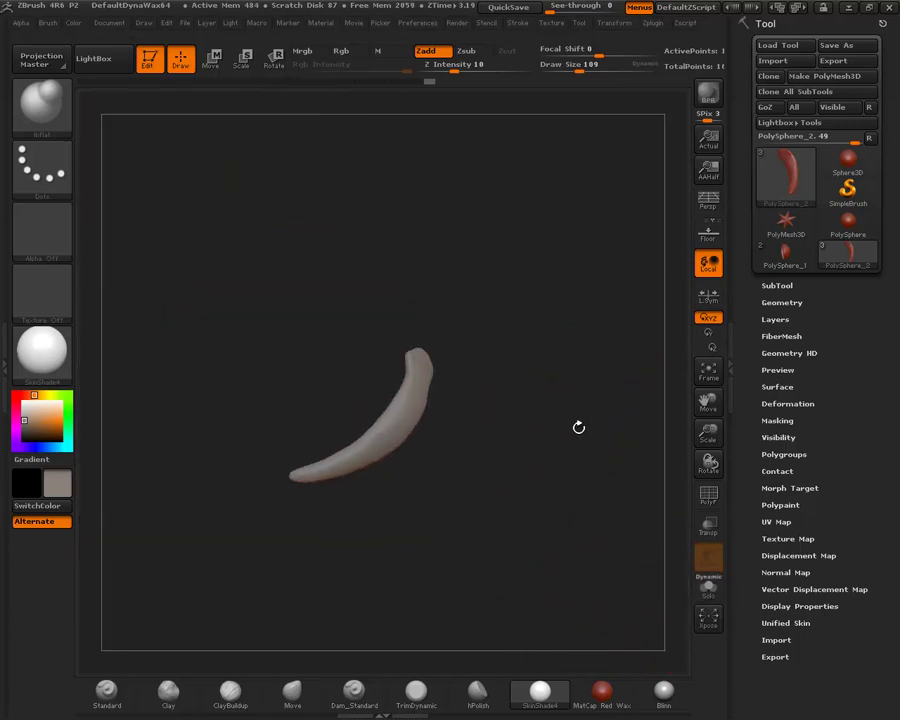
{"action": "mouse_move", "coordinate": [554, 522]}
{"action": "left_mouse_down"}
{"action": "mouse_move", "coordinate": [552, 428]}
{"action": "mouse_move", "coordinate": [640, 392]}
{"action": "left_mouse_up"}
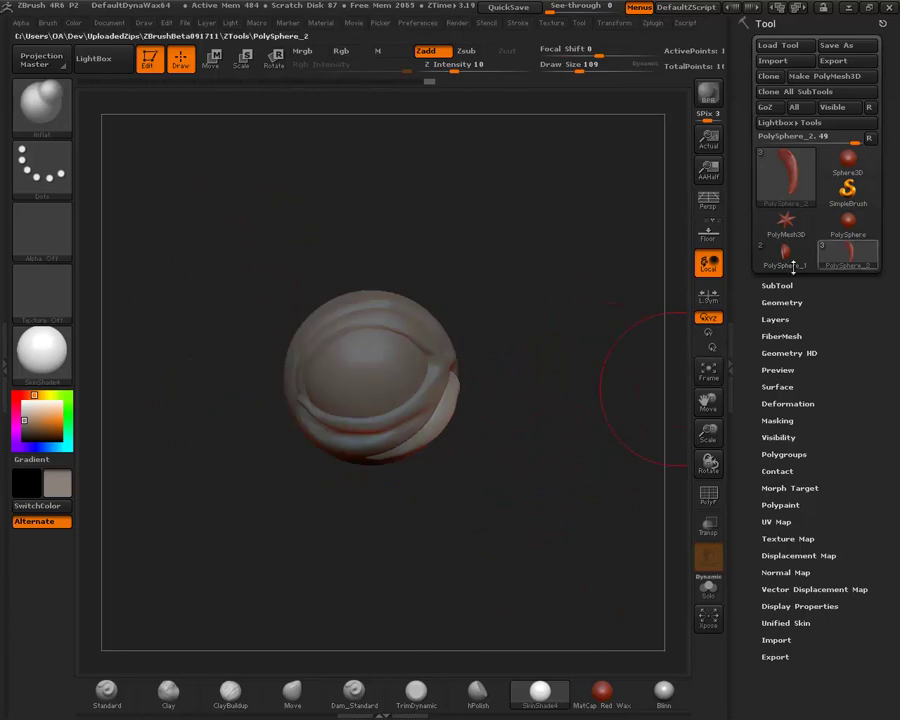